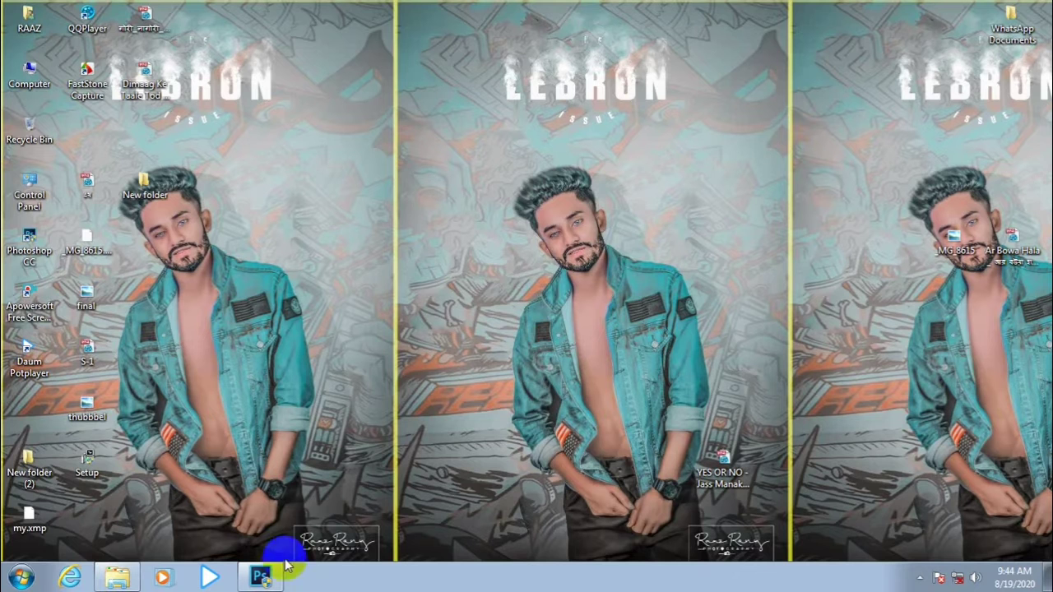
Restore the Photoshop window showing _MG_0209.JPG on its Background layer.
left_click(267, 567)
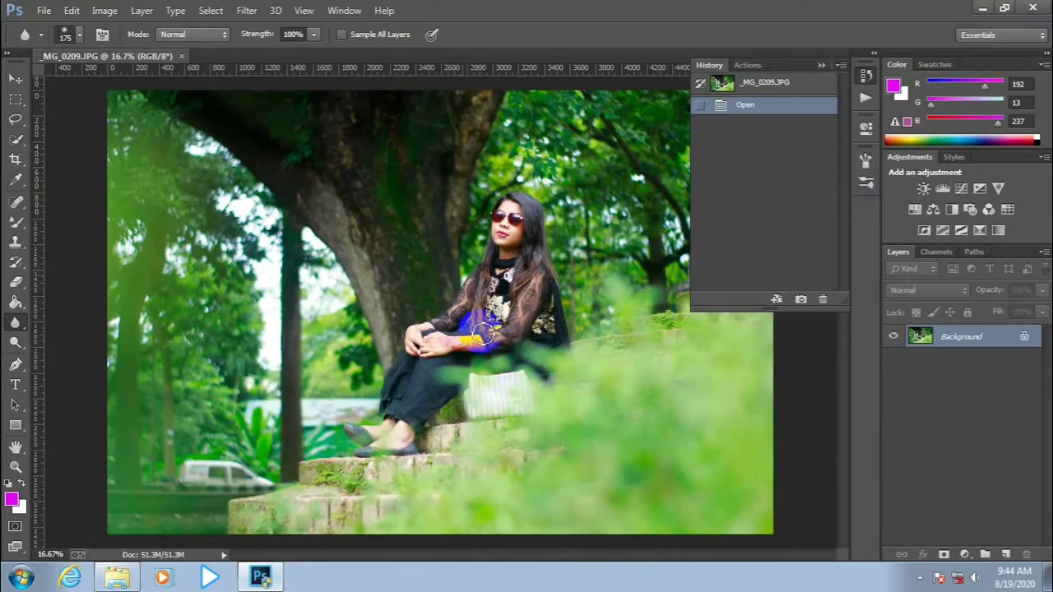
Apply Auto Tone to the photo and unlock the Background as Layer 0.
left_click(920, 578)
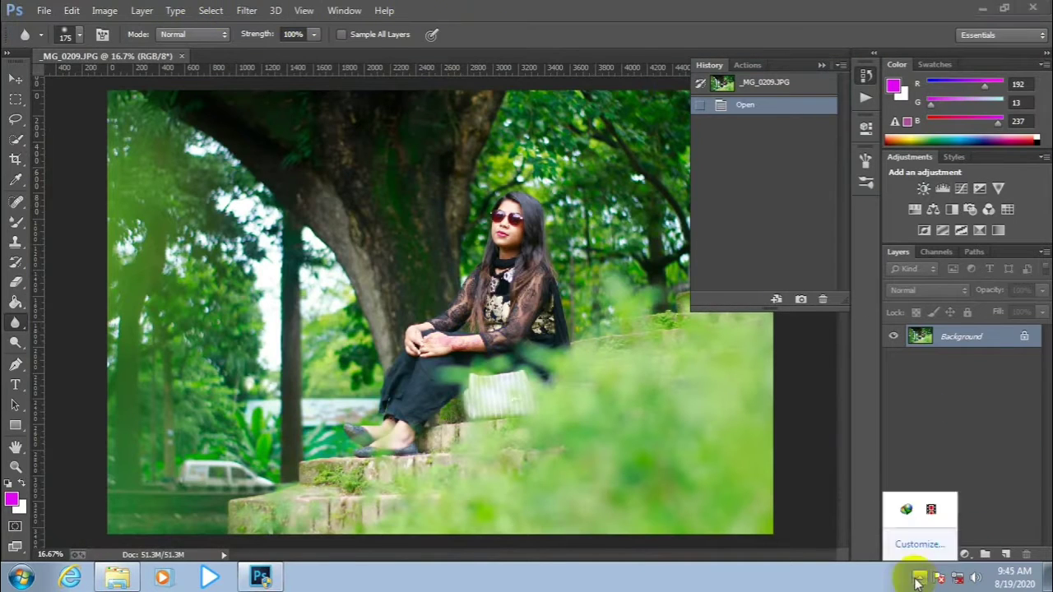
left_click(821, 65)
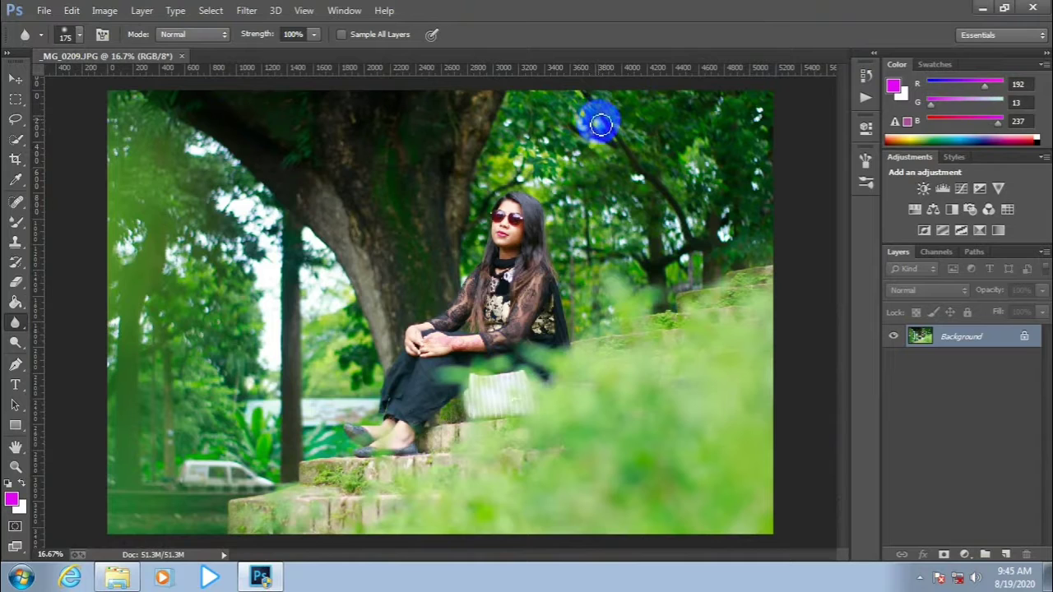
left_click(103, 11)
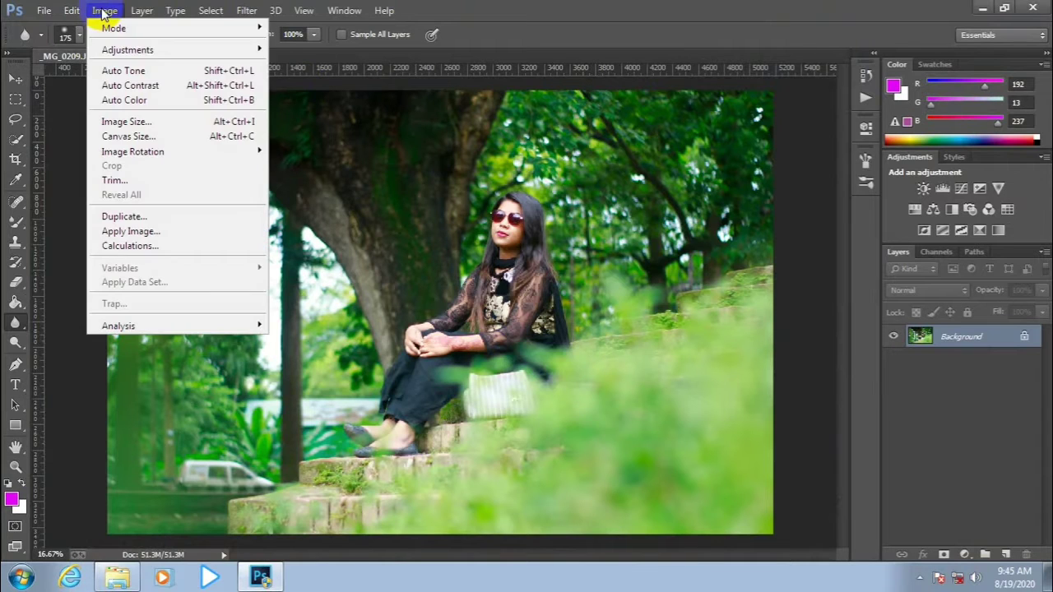
left_click(134, 71)
double_click(1016, 335)
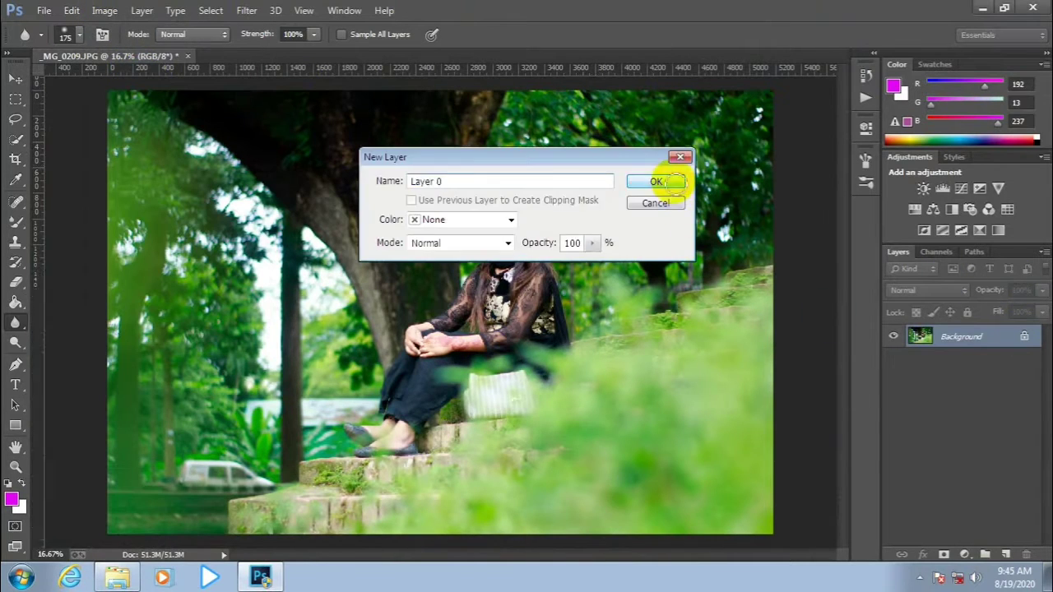
left_click(655, 182)
Resize the image to 4500 × 3000 pixels with the Image Size dialog.
key("ctrl+alt+i")
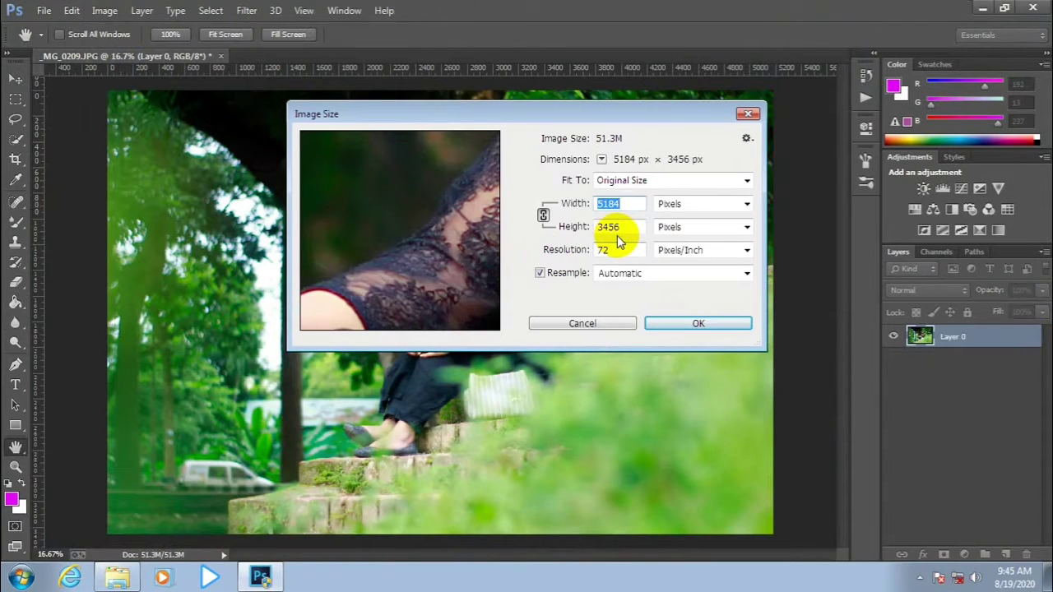
type("3000")
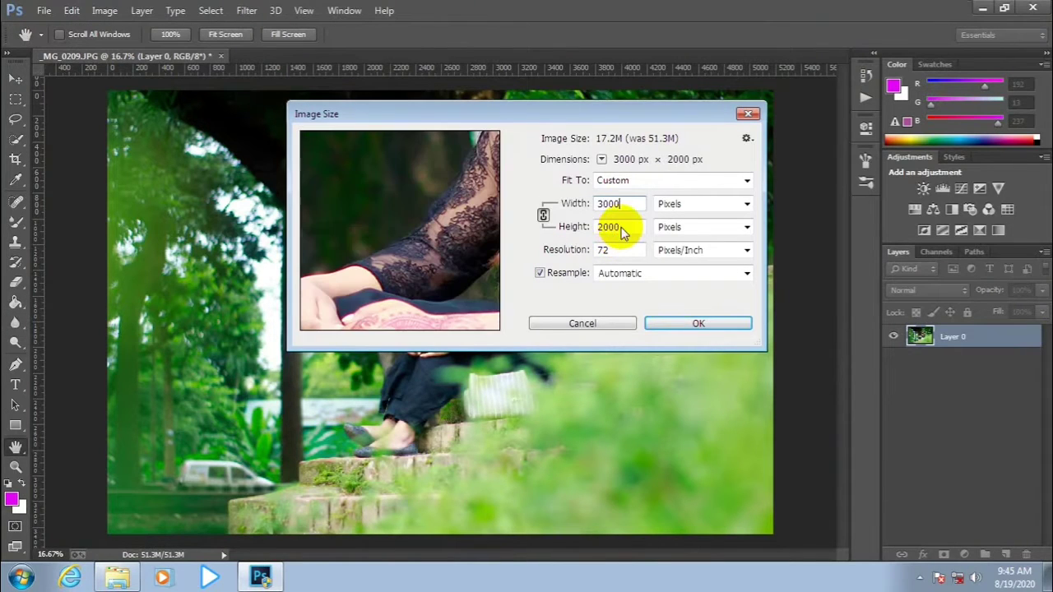
left_click(570, 229)
type("3000")
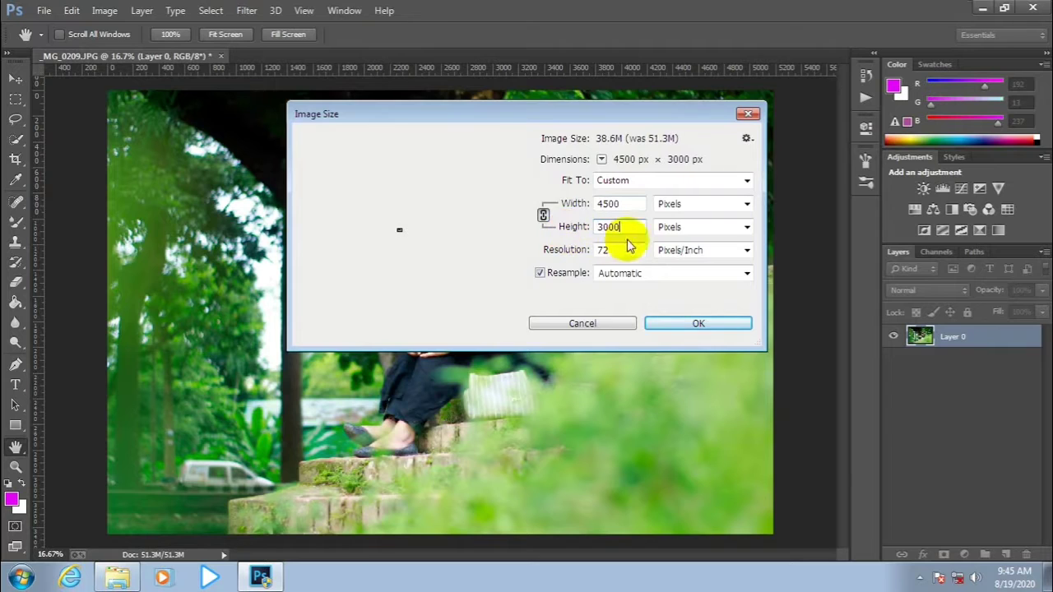
left_click(698, 324)
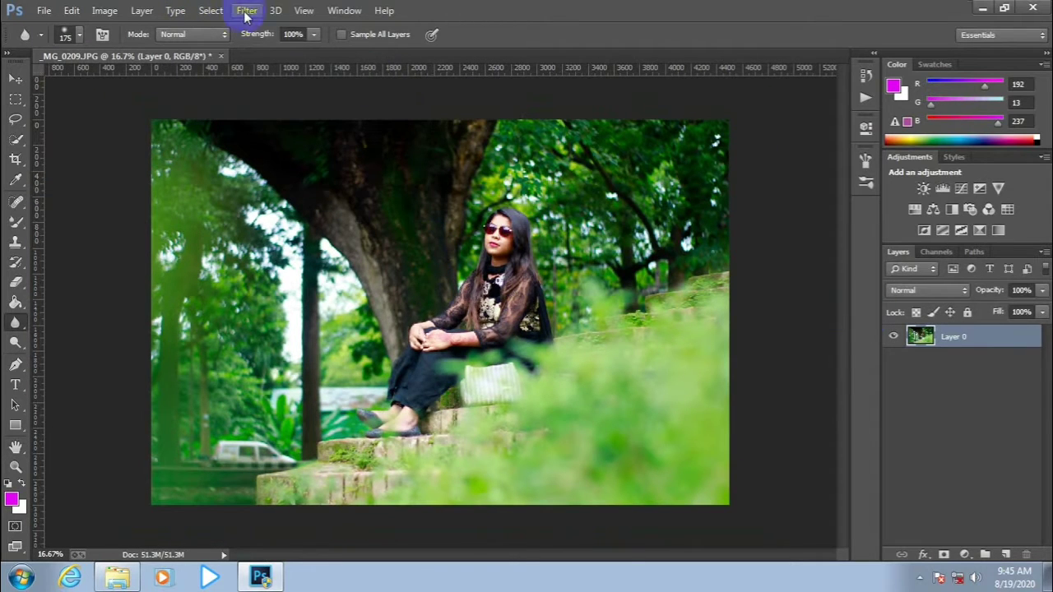
In Camera Raw, set Exposure -0.60, Highlights -31, Whites -100, Blacks 0 and Clarity about +23.
left_click(247, 10)
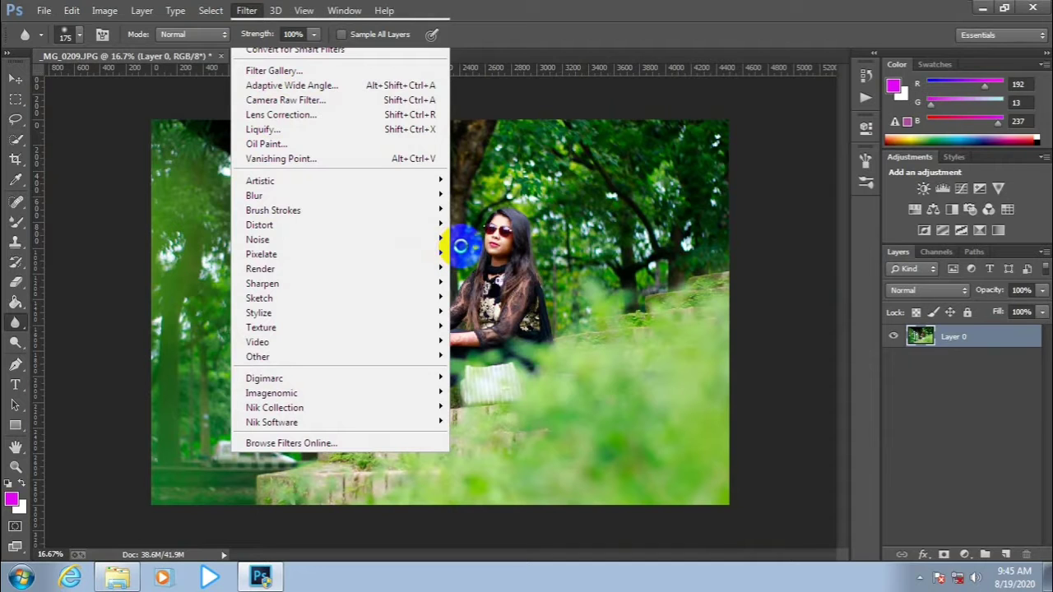
key("shift+ctrl+a")
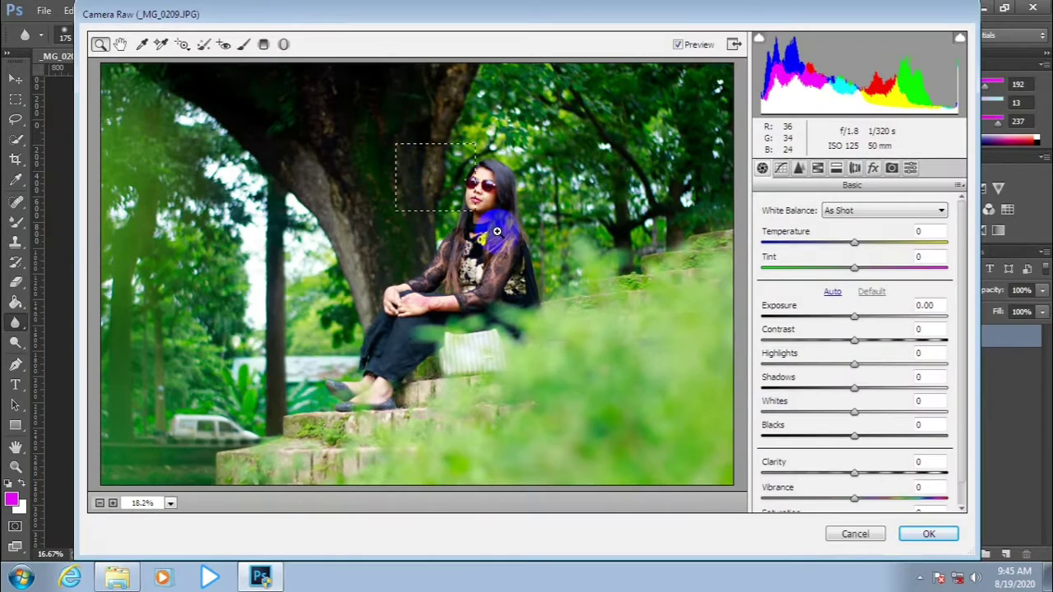
left_click(590, 315)
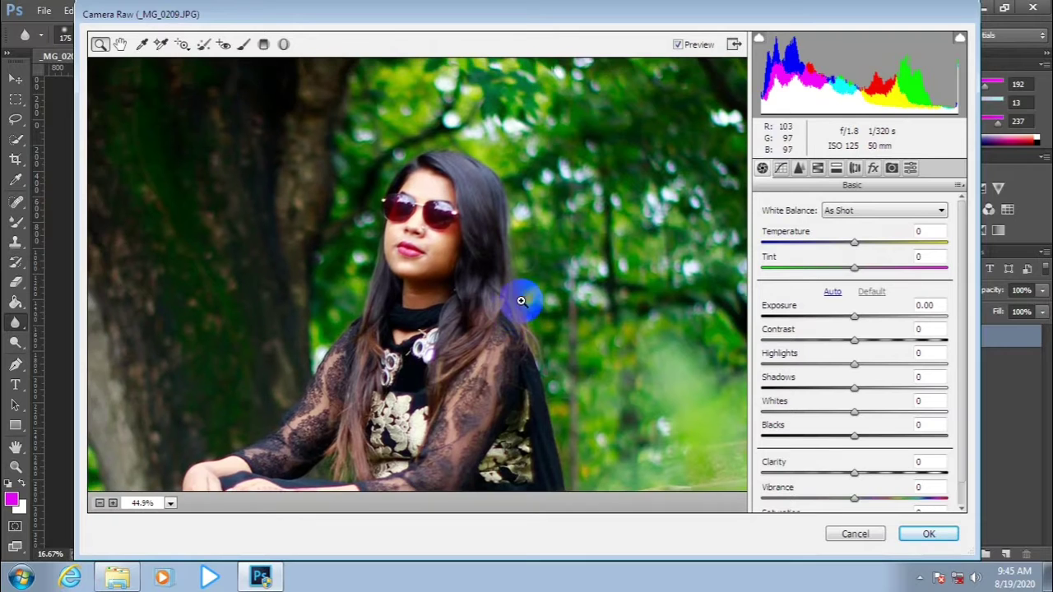
mouse_move(853, 324)
left_mouse_down()
mouse_move(842, 317)
mouse_move(827, 346)
mouse_move(877, 336)
mouse_move(757, 372)
left_mouse_up()
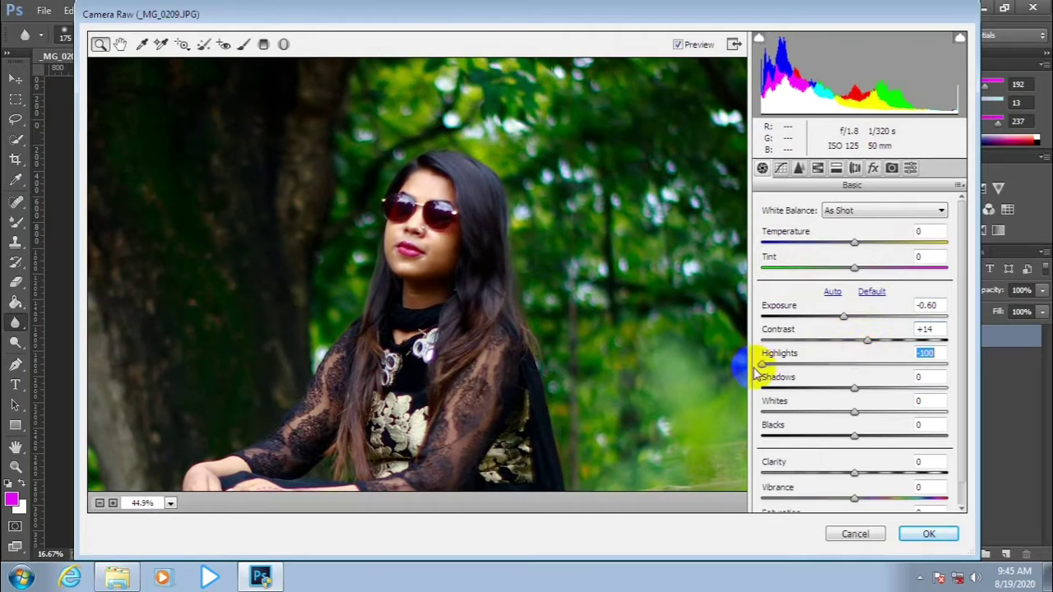
left_click_drag(845, 322, 843, 319)
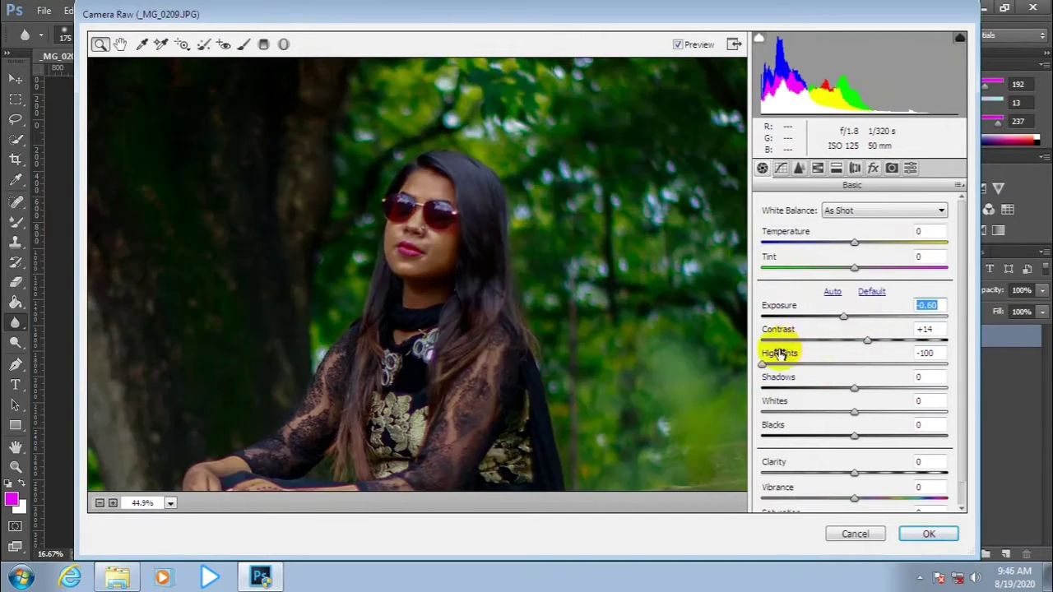
left_click_drag(763, 365, 911, 385)
left_click_drag(864, 415, 764, 414)
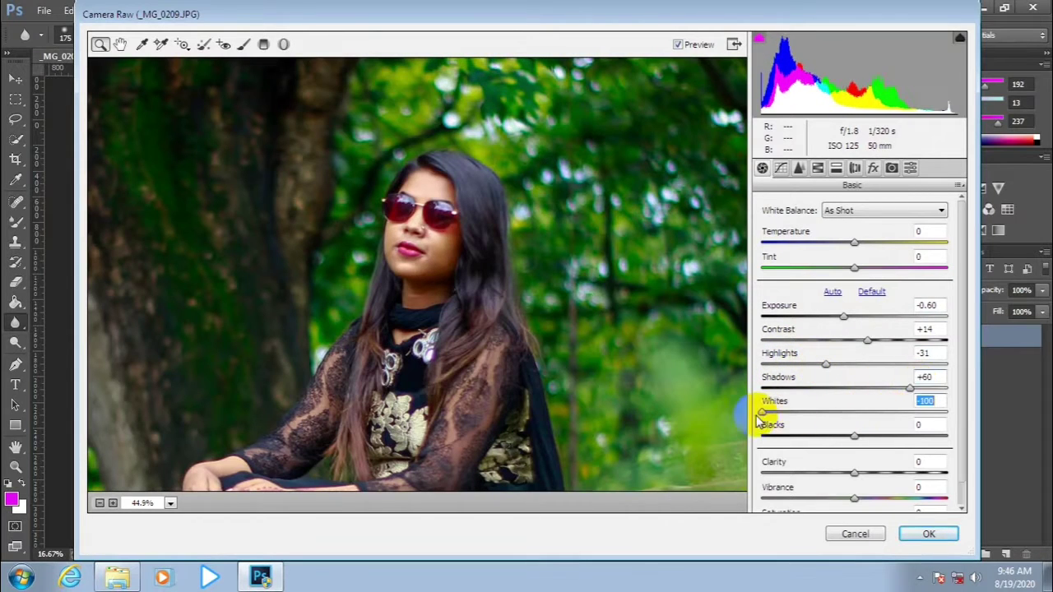
mouse_move(848, 437)
left_mouse_down()
mouse_move(782, 442)
mouse_move(866, 436)
left_mouse_up()
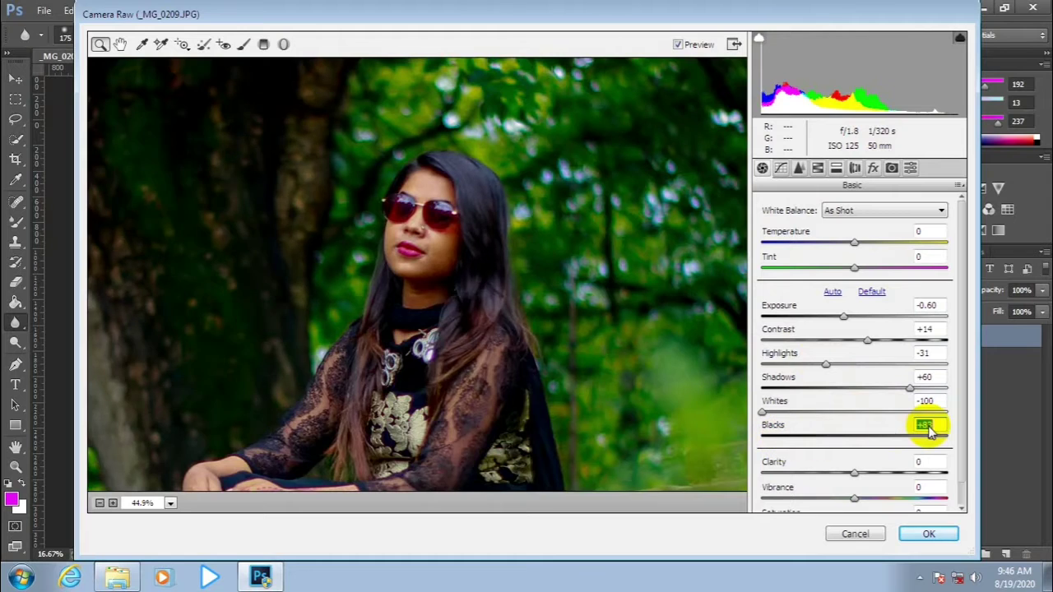
double_click(866, 436)
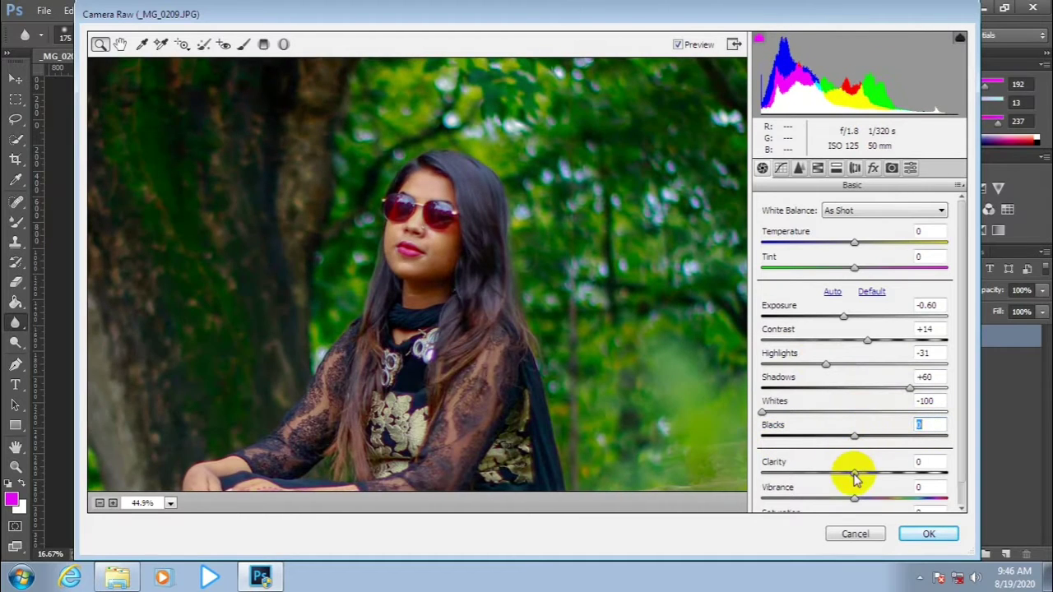
mouse_move(853, 475)
left_mouse_down()
mouse_move(875, 475)
mouse_move(874, 504)
mouse_move(905, 502)
left_mouse_up()
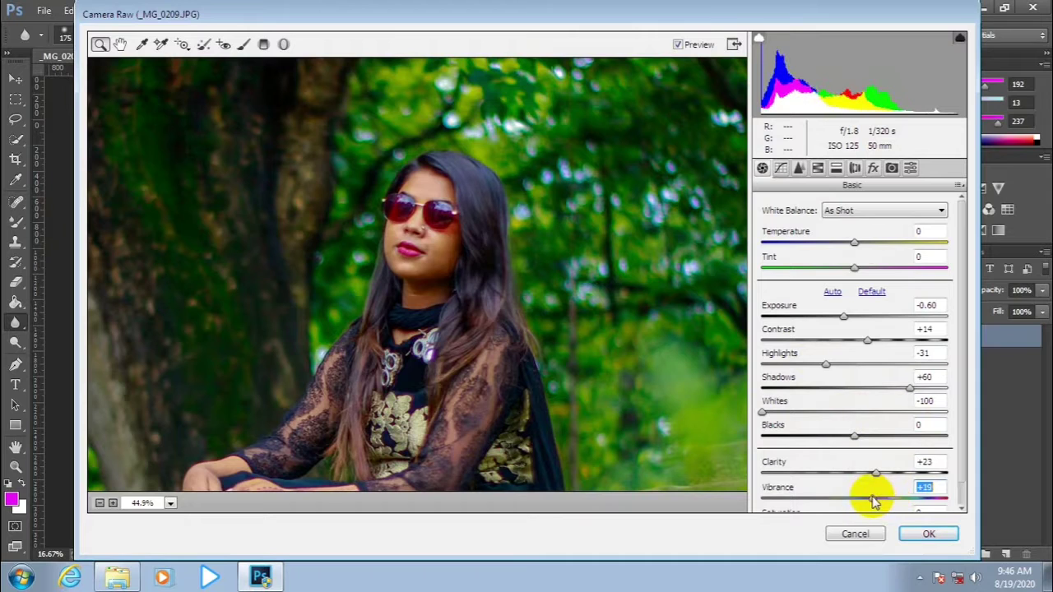
Set Luminance noise reduction to 21 with Luminance Detail 42 and Sharpening Amount 0.
left_click(798, 168)
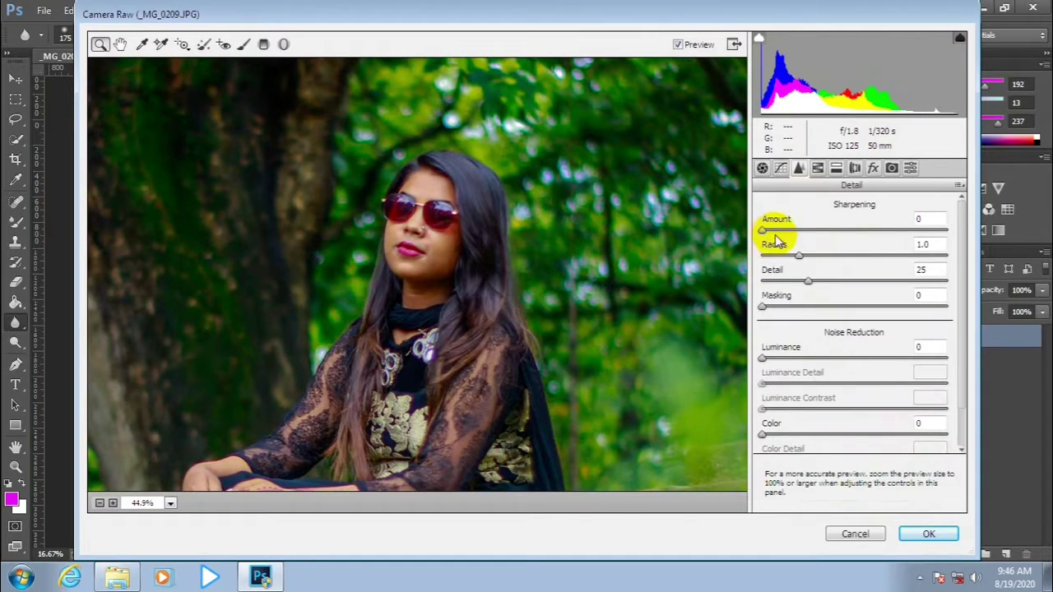
left_click_drag(776, 357, 801, 359)
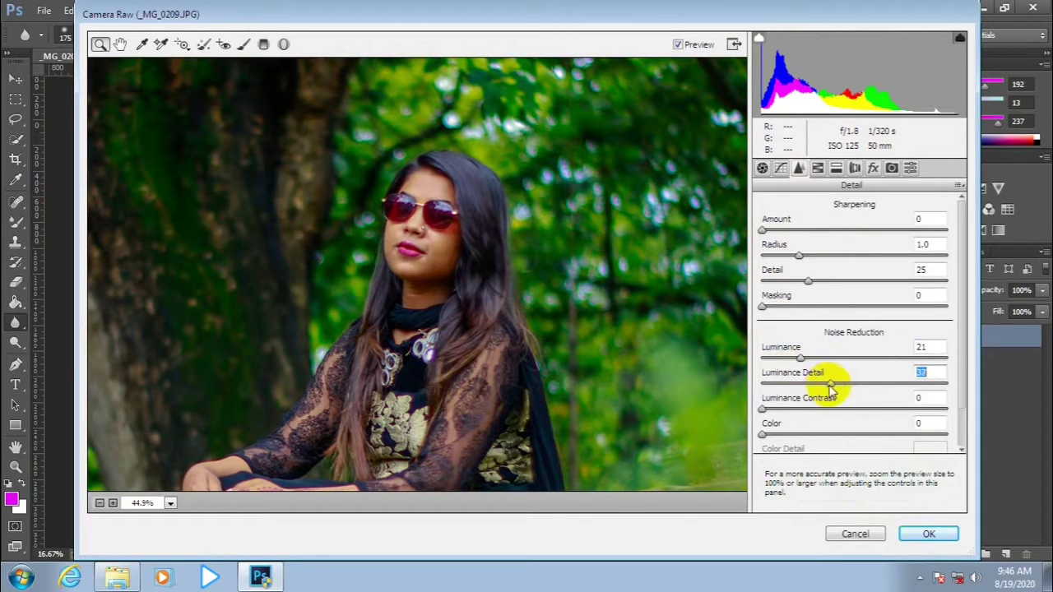
left_click_drag(833, 391, 840, 386)
left_click(930, 536)
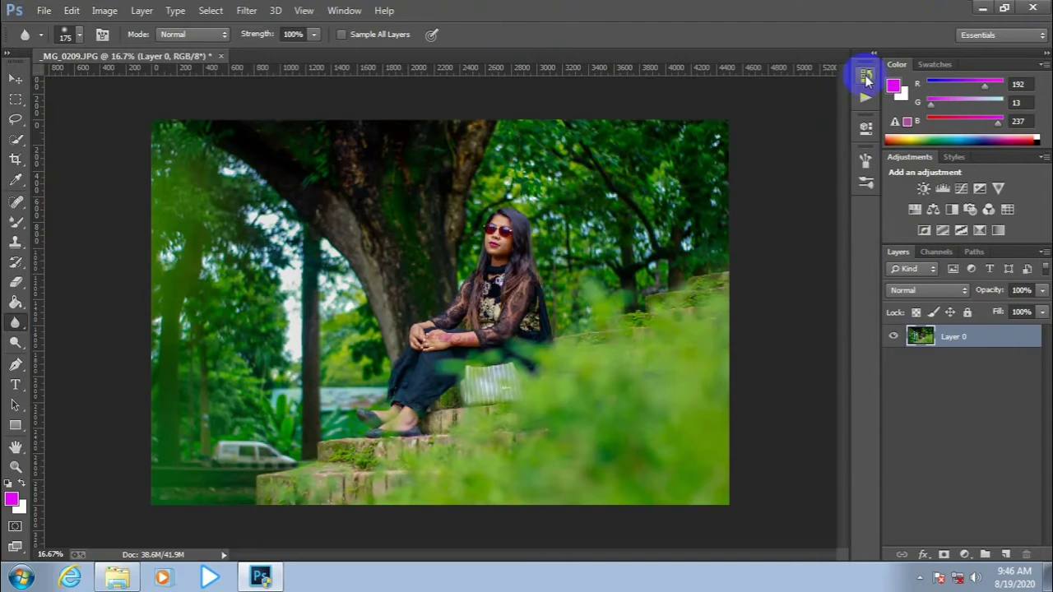
Toggle History between the ungraded and Camera Raw states, ending with the grade kept.
left_click(866, 77)
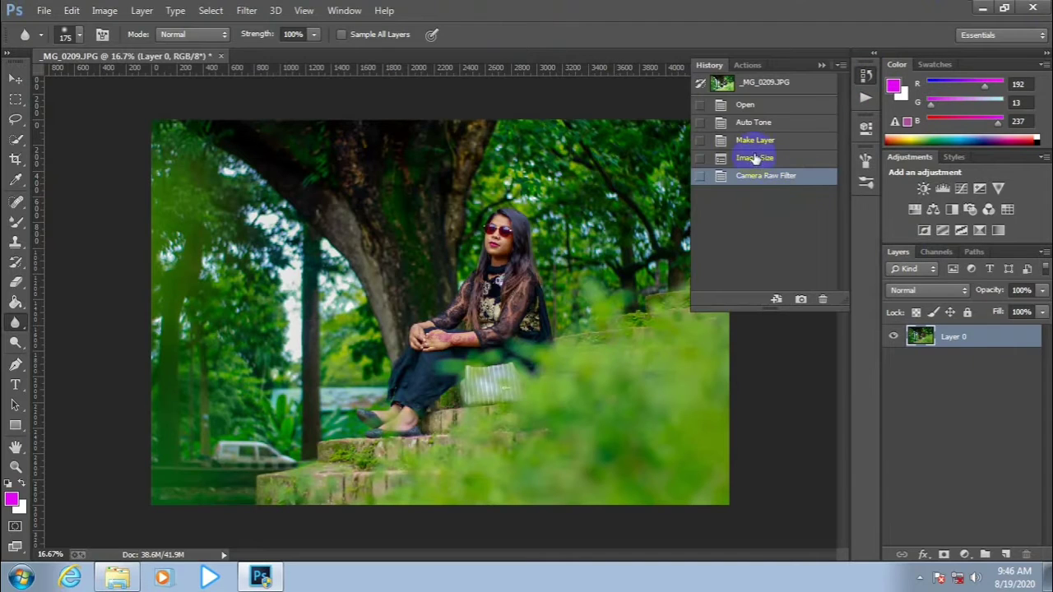
left_click(755, 158)
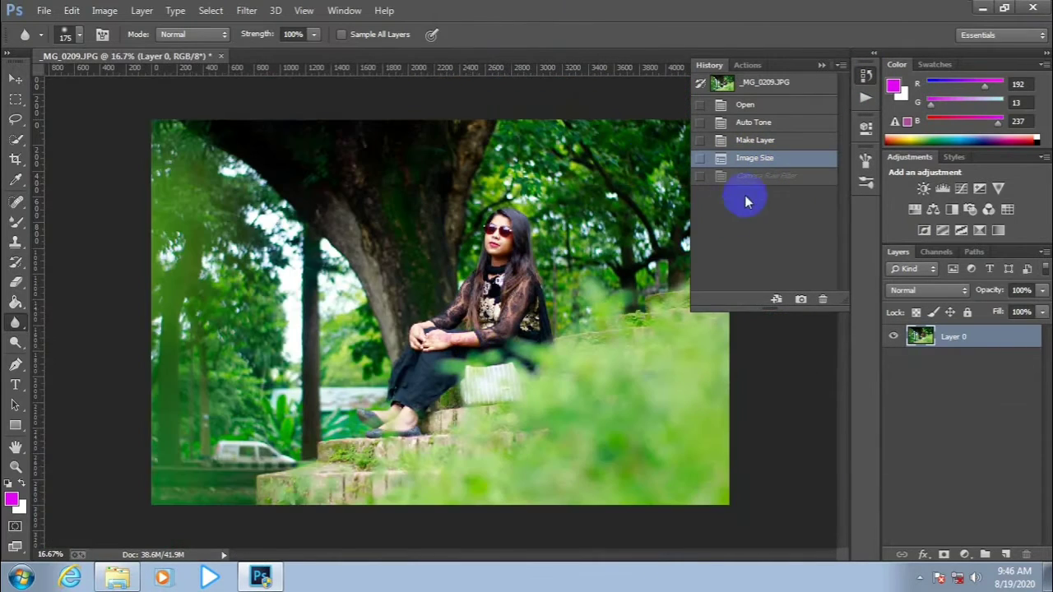
left_click(752, 176)
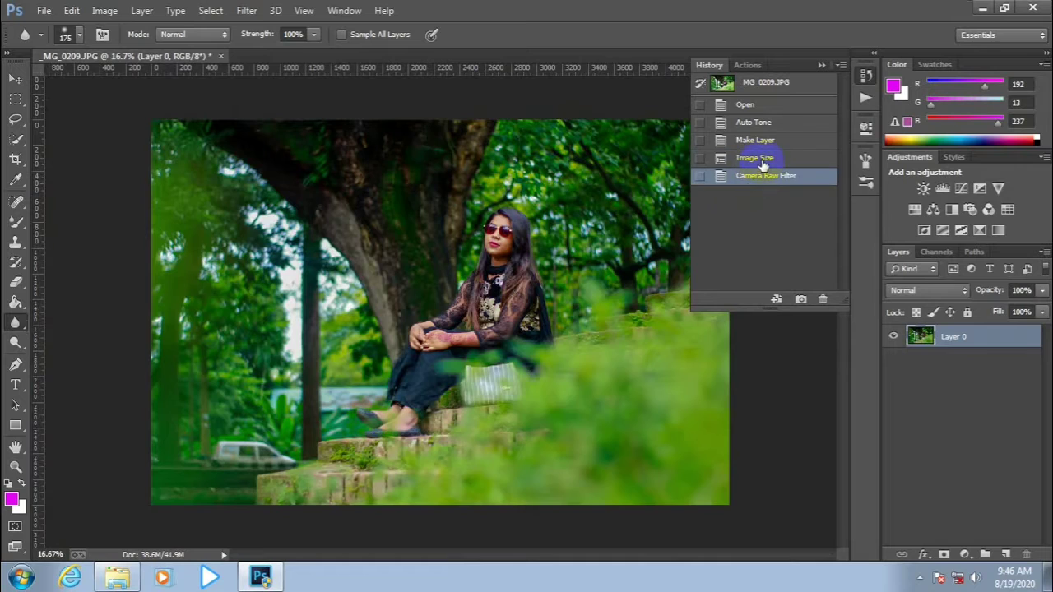
left_click(760, 161)
left_click(764, 179)
left_click(765, 160)
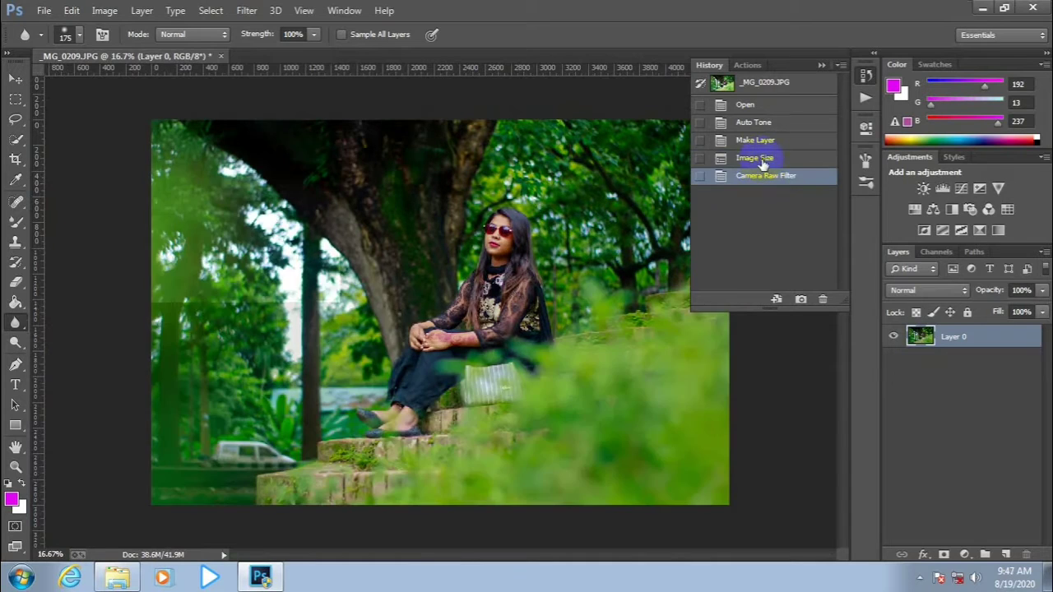
left_click(767, 179)
Zoom in on the woman and duplicate Layer 0 as Layer 0 copy.
key("ctrl+plus")
key("ctrl+plus")
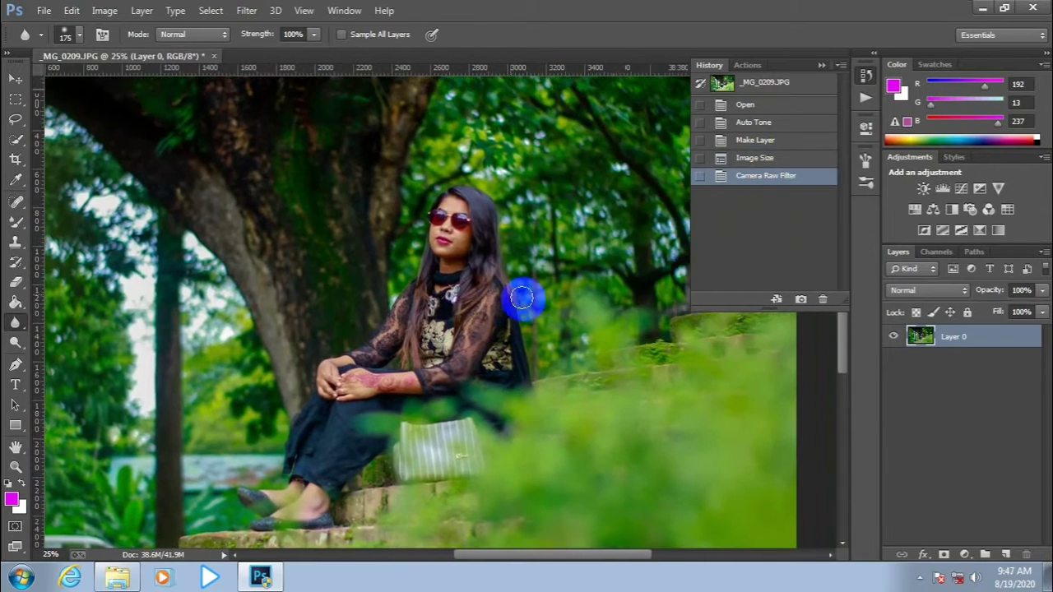
key("ctrl+plus")
key("ctrl+plus")
key("ctrl+plus")
scroll(534, 303, "up", 5)
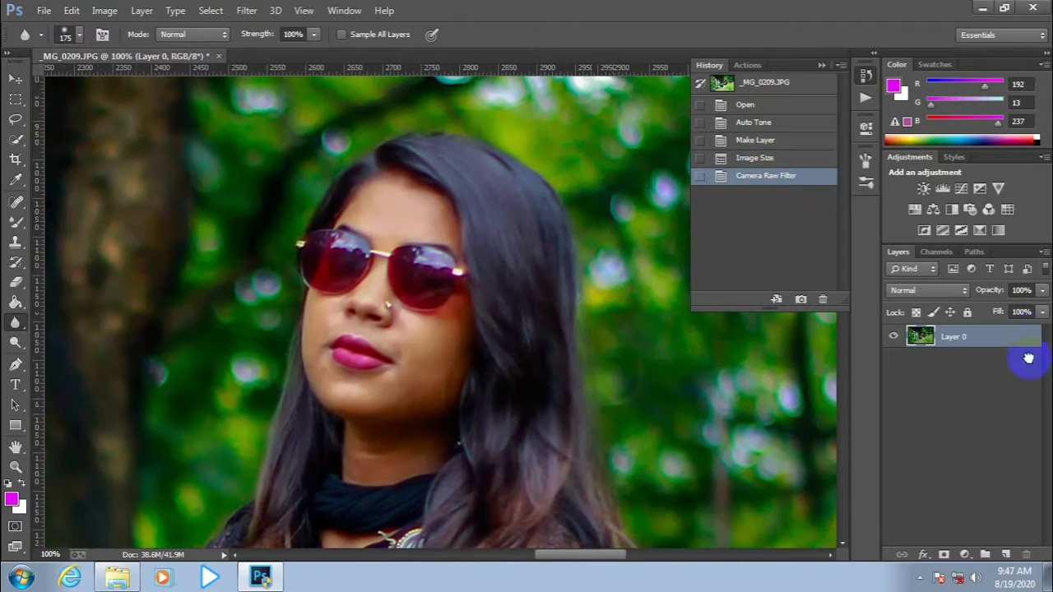
left_click_drag(1027, 357, 1004, 553)
key("ctrl+plus")
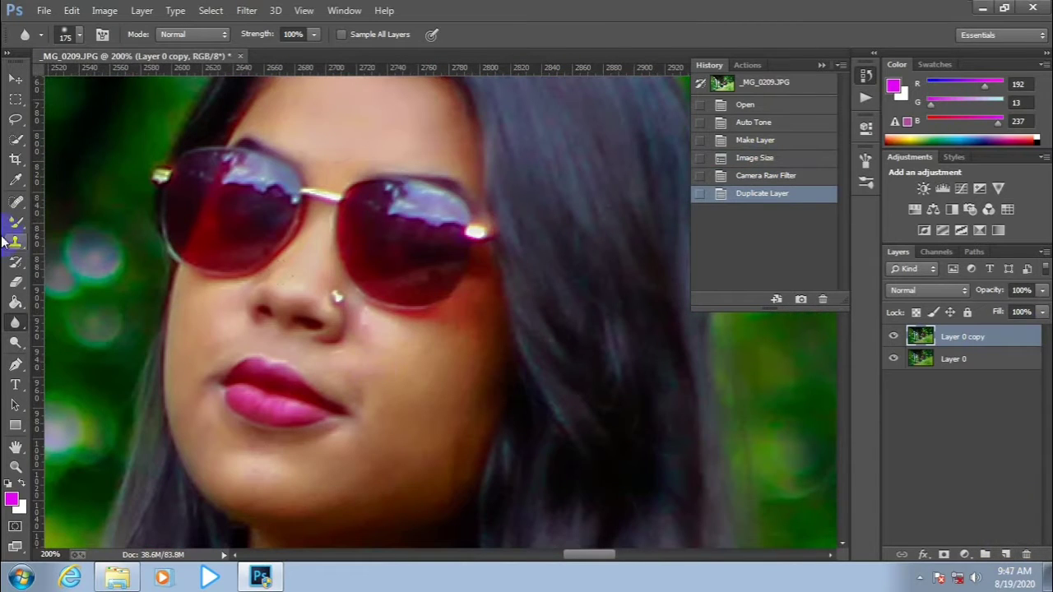
Switch to the Mixer Brush and zoom in closer on the face.
left_click(15, 223)
right_click(15, 222)
left_click(50, 261)
scroll(411, 247, "up", 3)
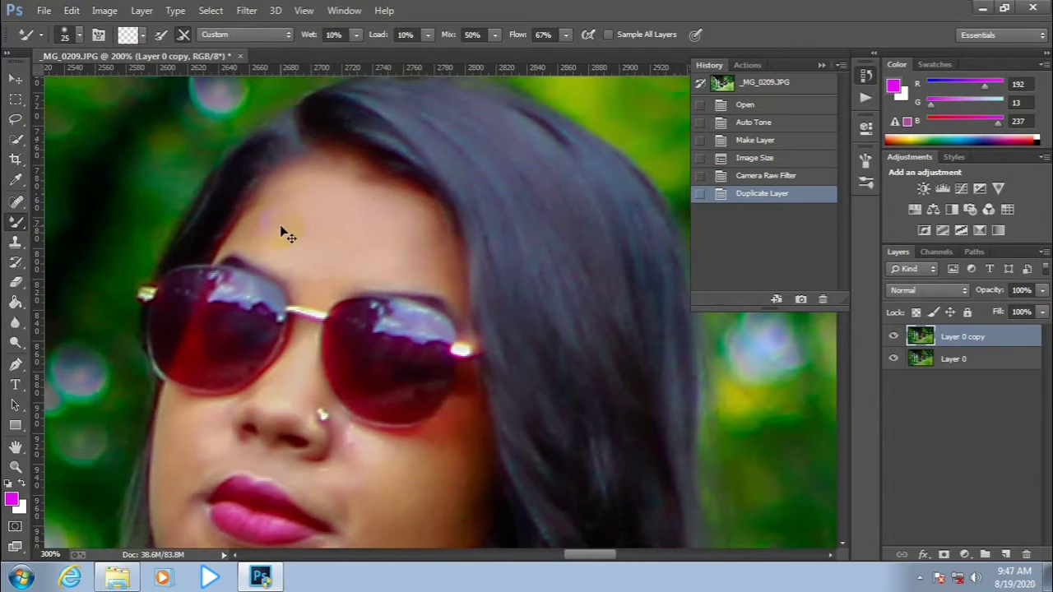
key("ctrl+plus")
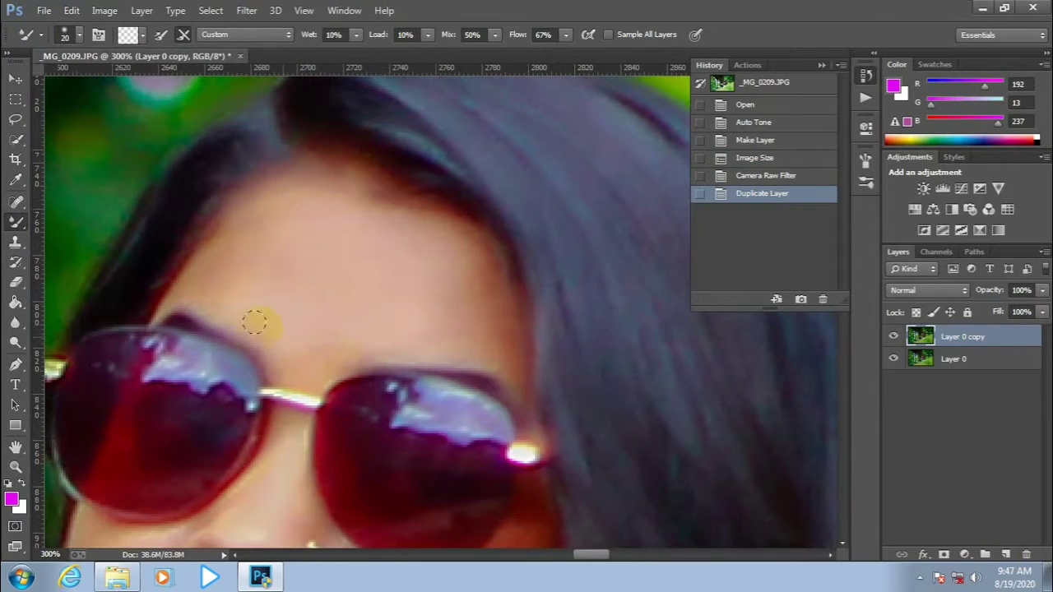
Smooth the skin on the temple, forehead and beside the nose bridge.
left_click_drag(198, 282, 192, 292)
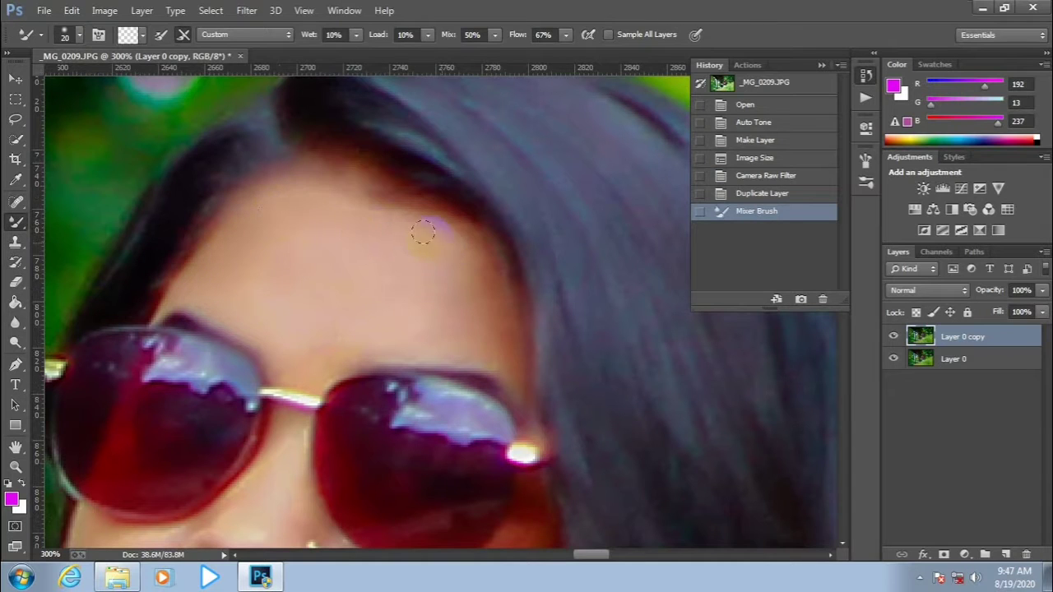
left_click_drag(422, 233, 517, 371)
left_click(462, 302)
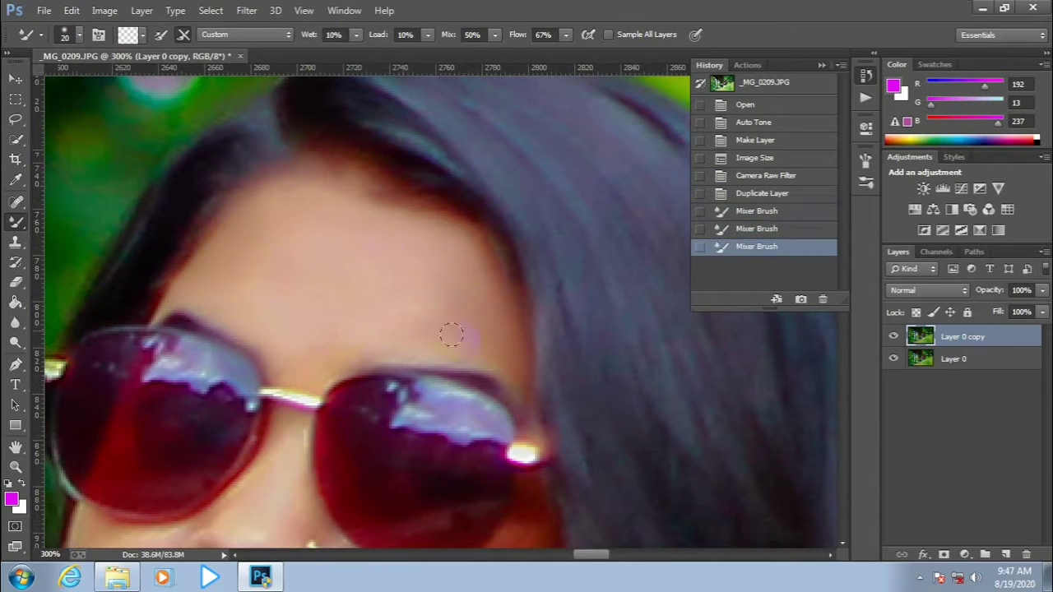
mouse_move(451, 335)
left_mouse_down()
mouse_move(406, 271)
mouse_move(305, 368)
left_mouse_up()
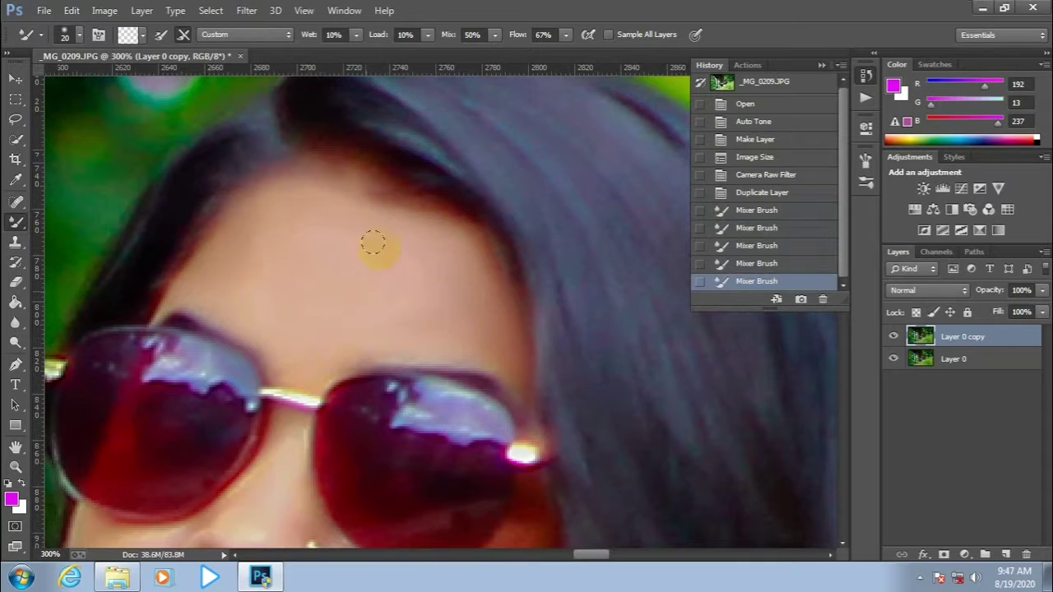
left_click_drag(251, 247, 376, 341)
scroll(376, 340, "down", 3)
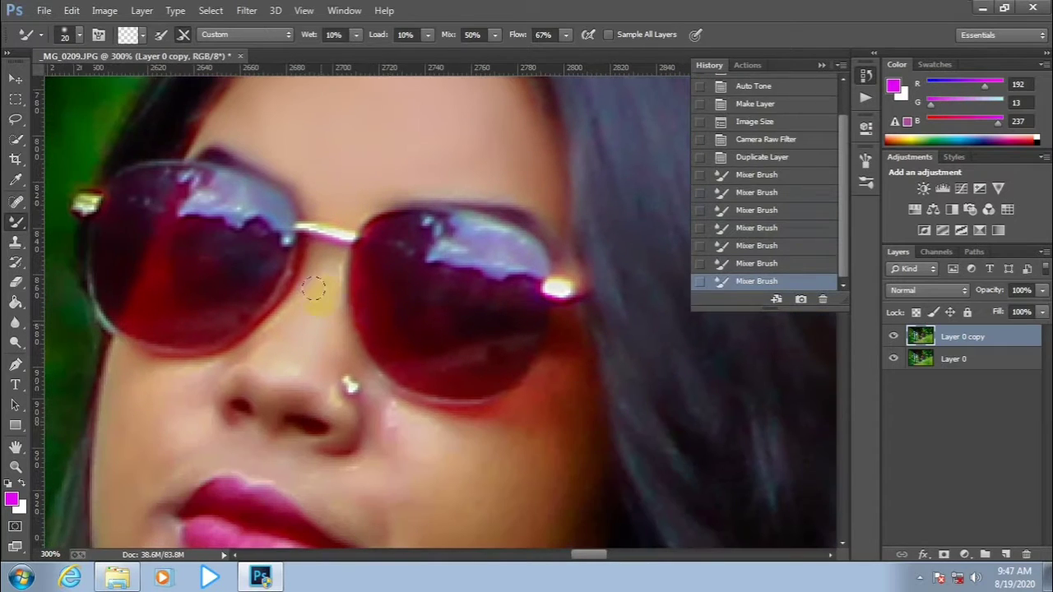
left_click(312, 305)
left_click_drag(345, 272, 298, 301)
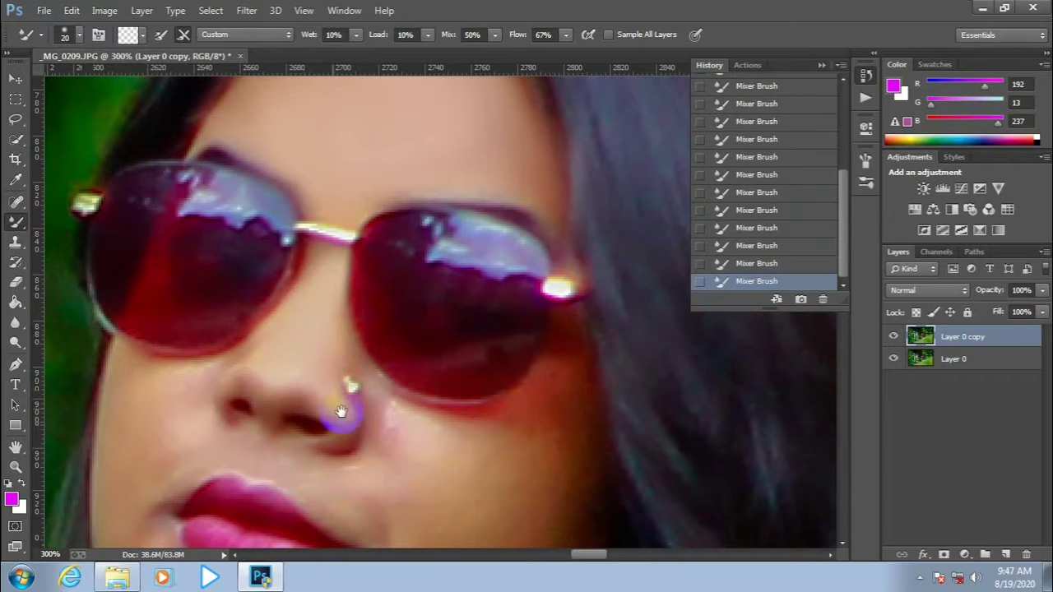
Move the view around the nose, lips and cheeks to reach the next areas.
left_click_drag(341, 410, 328, 397)
left_click_drag(401, 465, 368, 389)
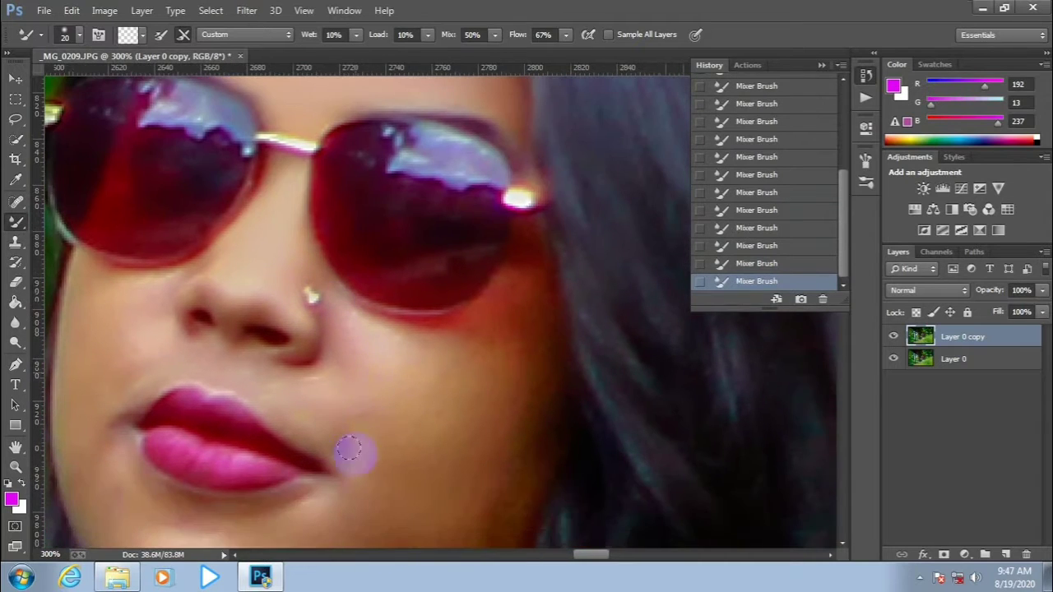
left_click_drag(383, 447, 300, 428)
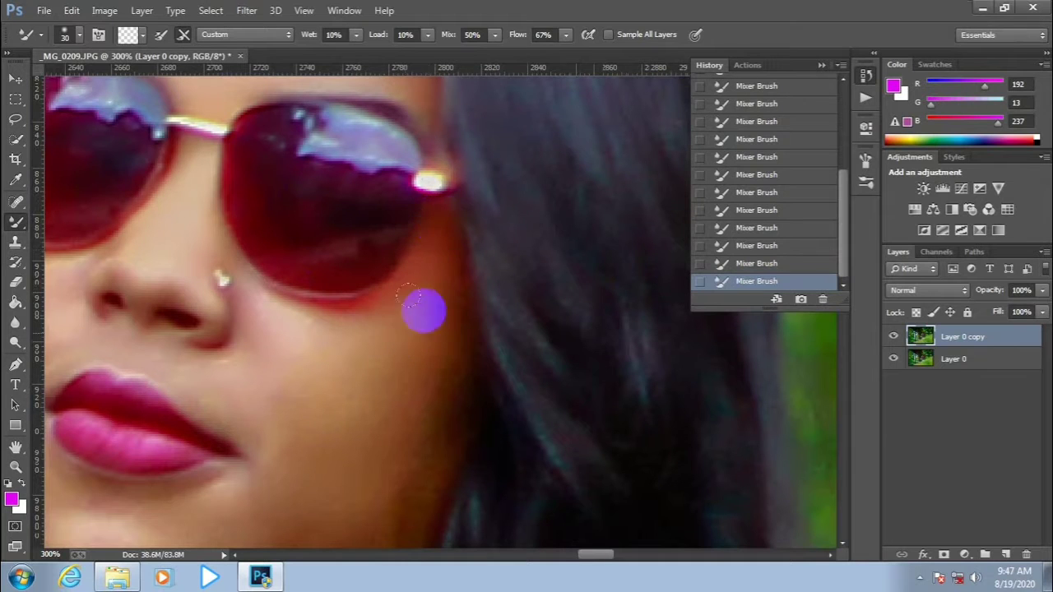
scroll(418, 189, "down", 3)
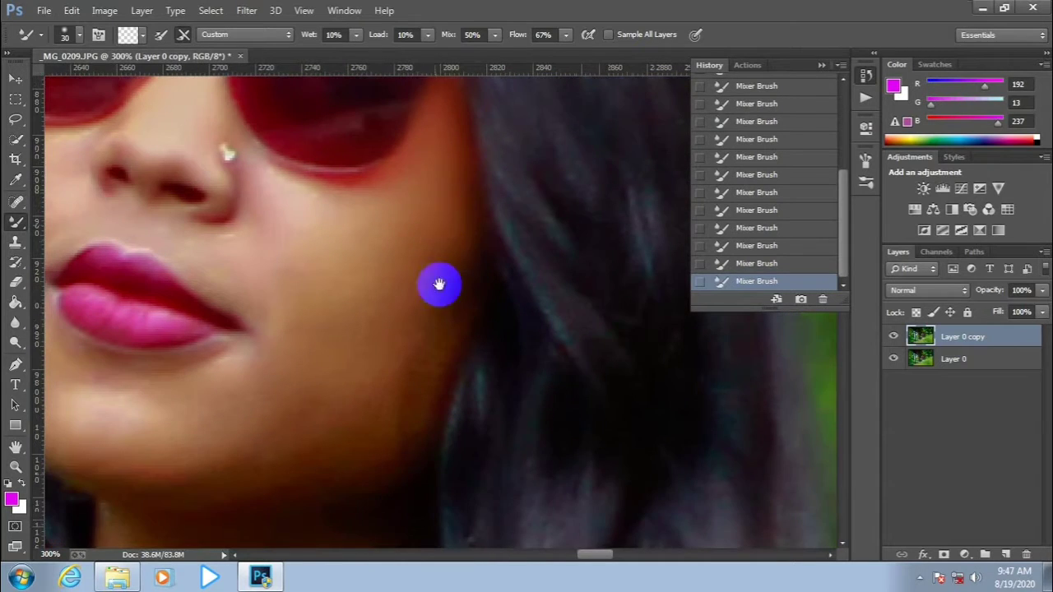
scroll(464, 189, "up", 1)
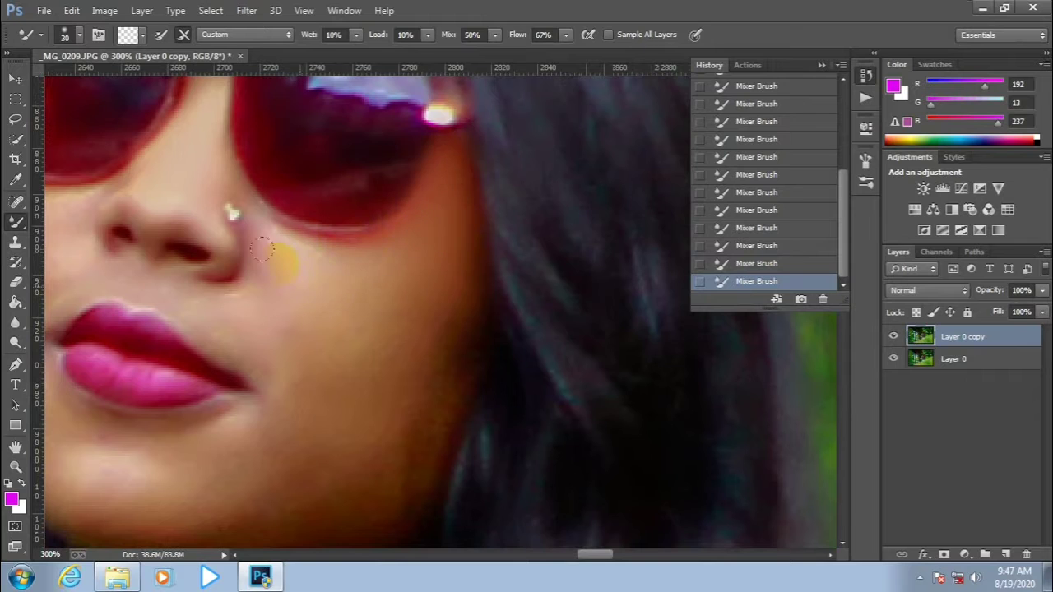
scroll(261, 249, "down", 1)
scroll(262, 249, "right", 1)
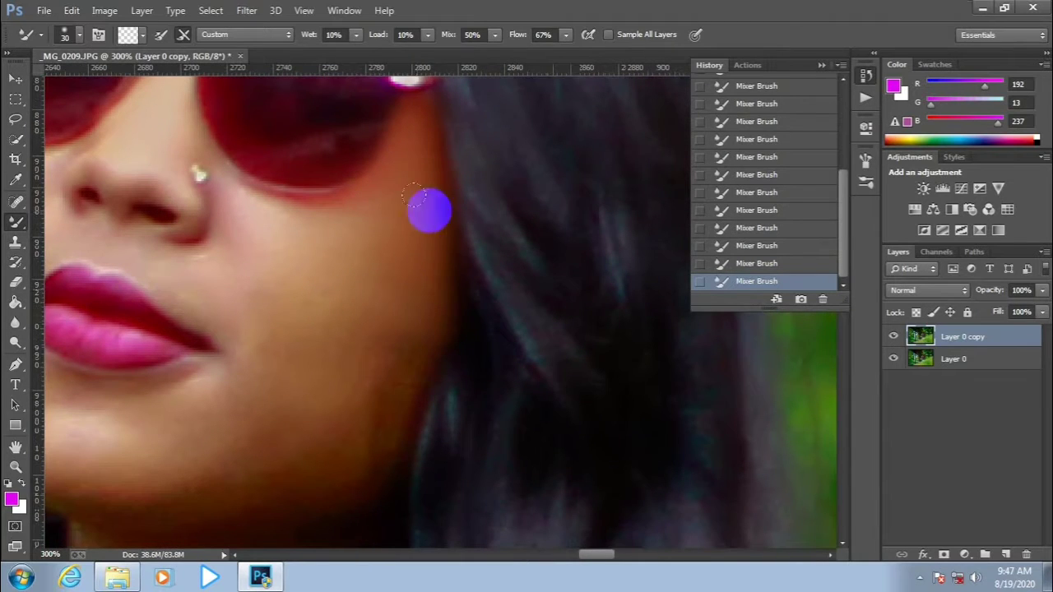
scroll(433, 173, "down", 1)
scroll(434, 173, "left", 1)
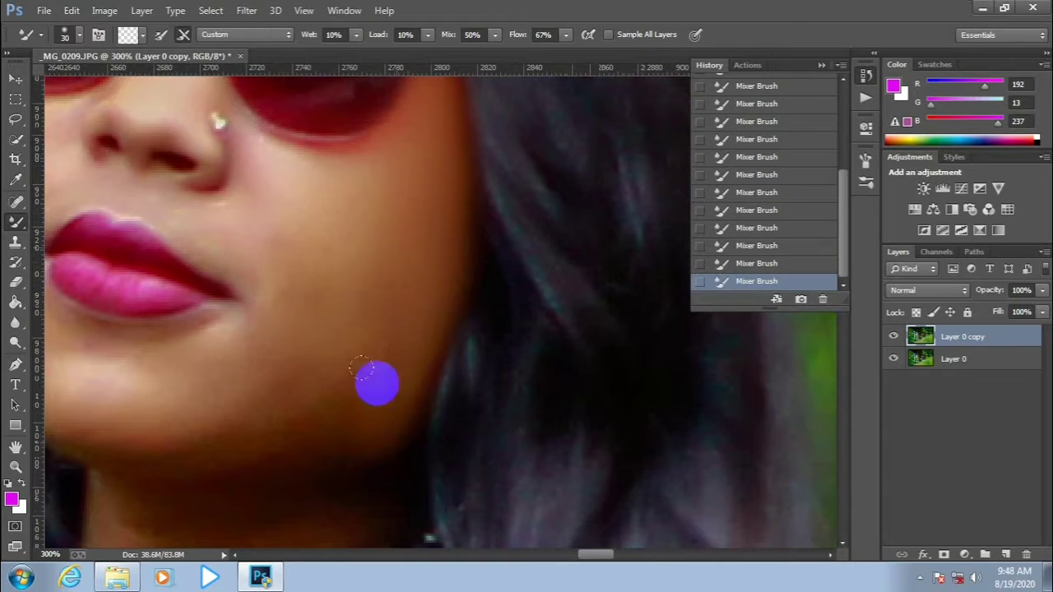
scroll(416, 362, "up", 2)
scroll(387, 280, "down", 1)
scroll(387, 280, "left", 1)
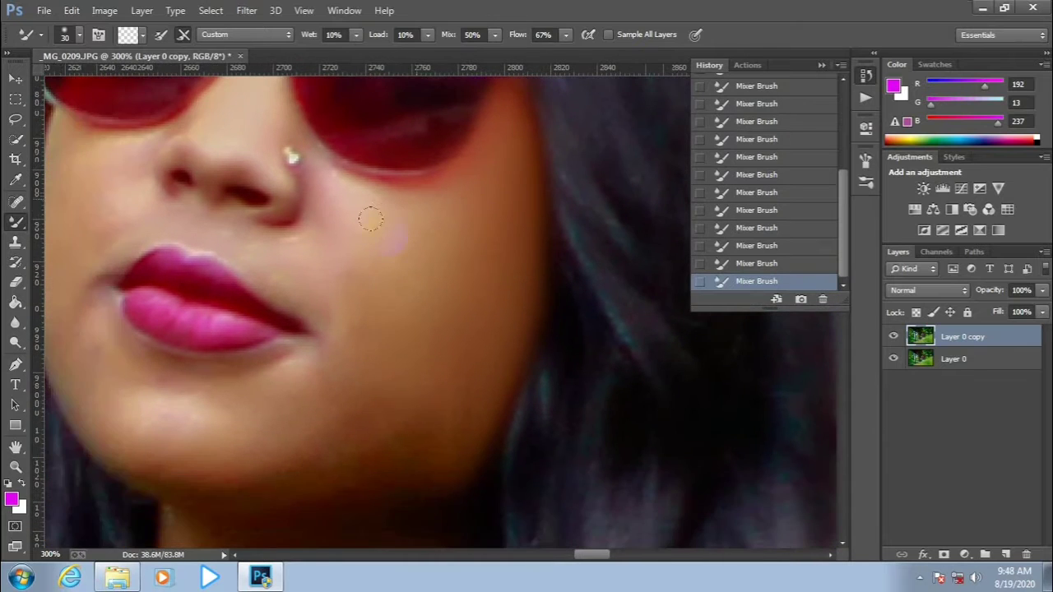
scroll(261, 227, "left", 2)
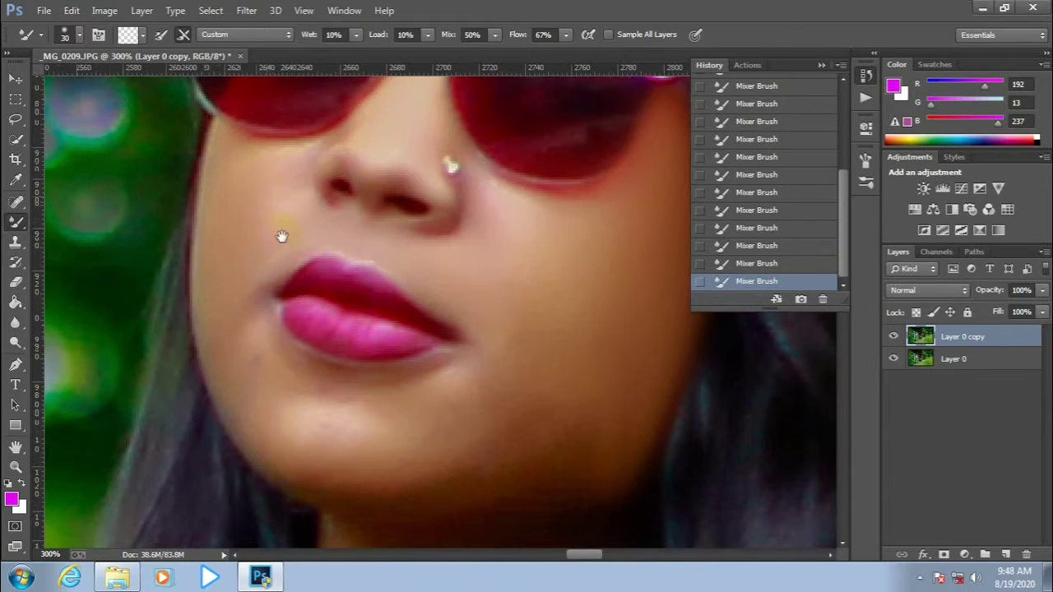
Work across the cheeks and blend the skin under the chin and down the neck.
left_click_drag(282, 236, 312, 376)
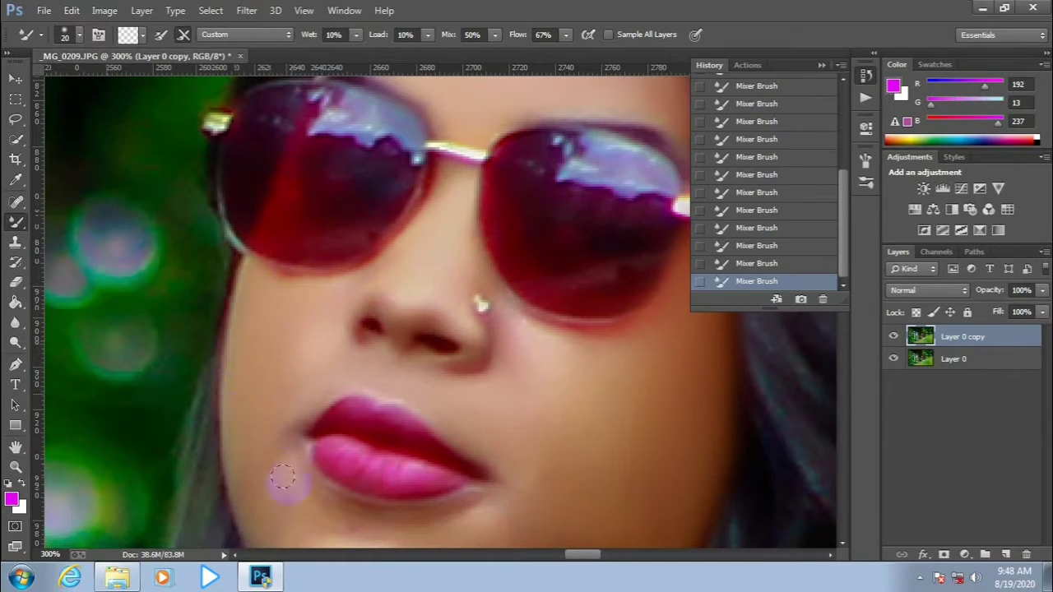
left_click_drag(337, 434, 337, 298)
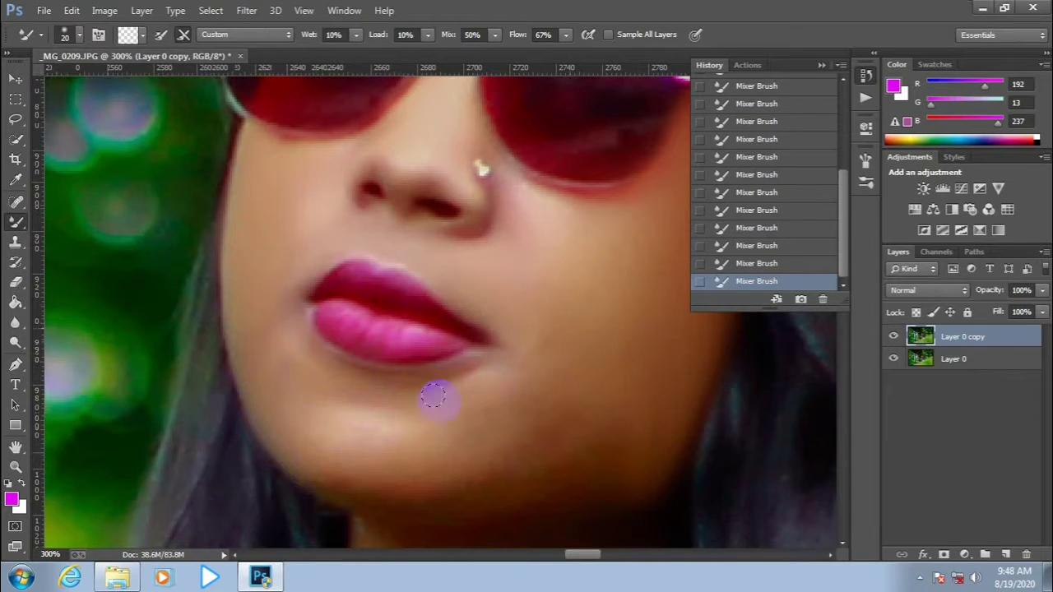
left_click_drag(434, 400, 371, 406)
left_click_drag(186, 306, 118, 268)
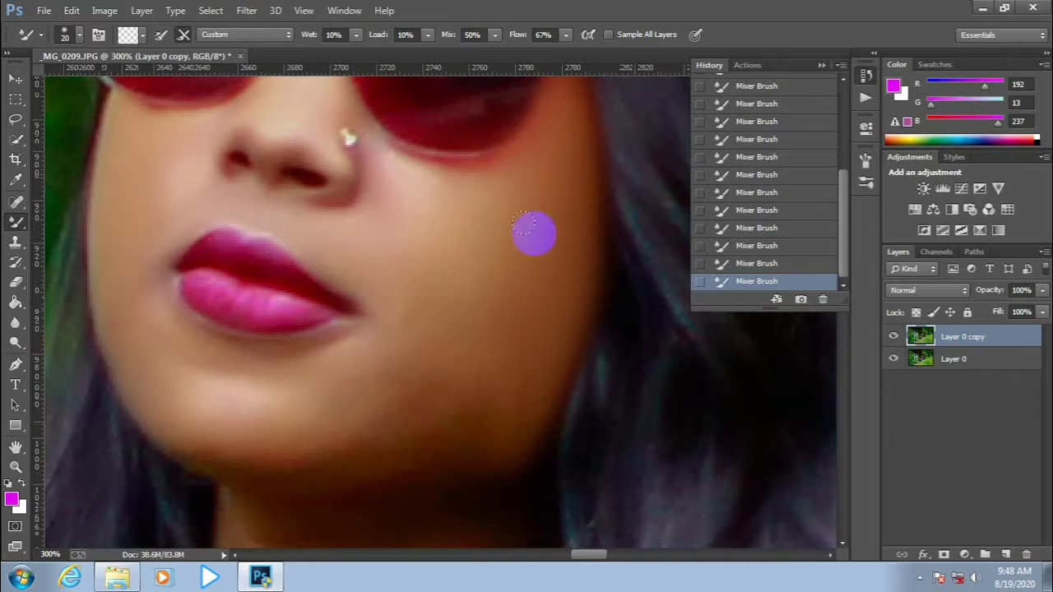
left_click_drag(471, 431, 518, 312)
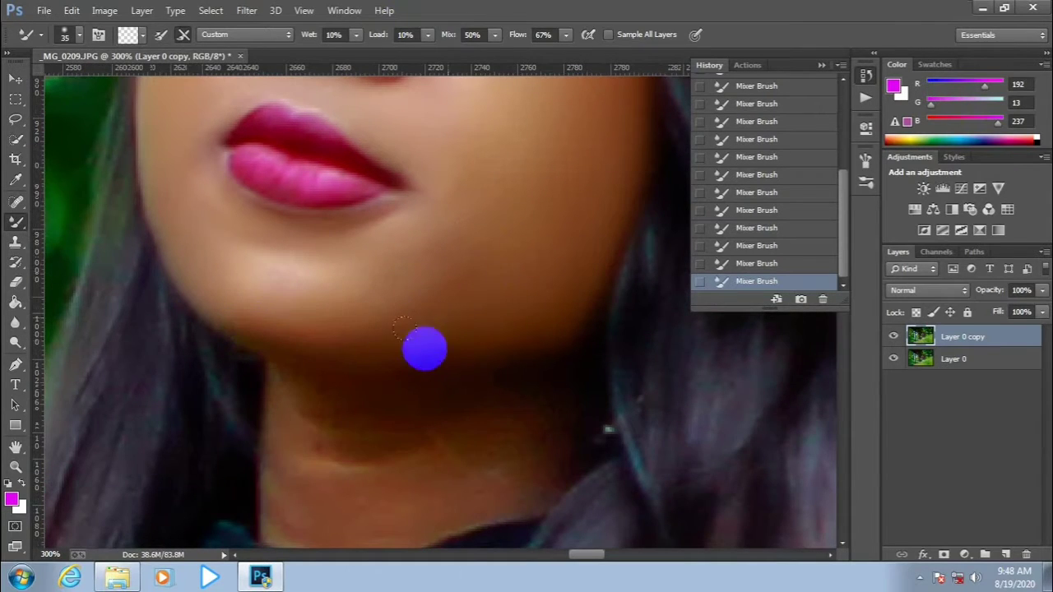
scroll(395, 395, "down", 3)
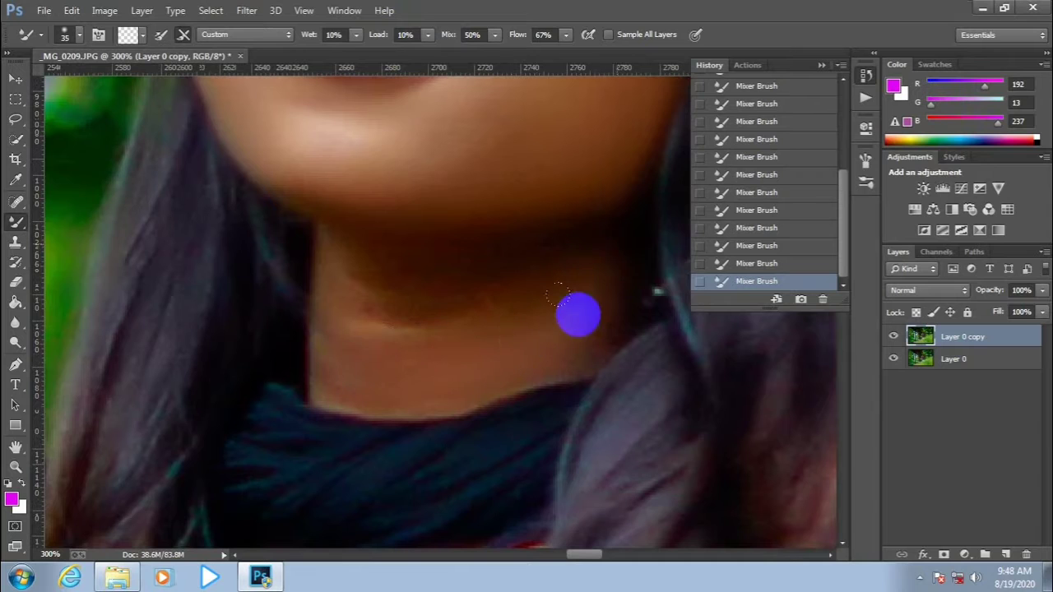
scroll(597, 260, "up", 3)
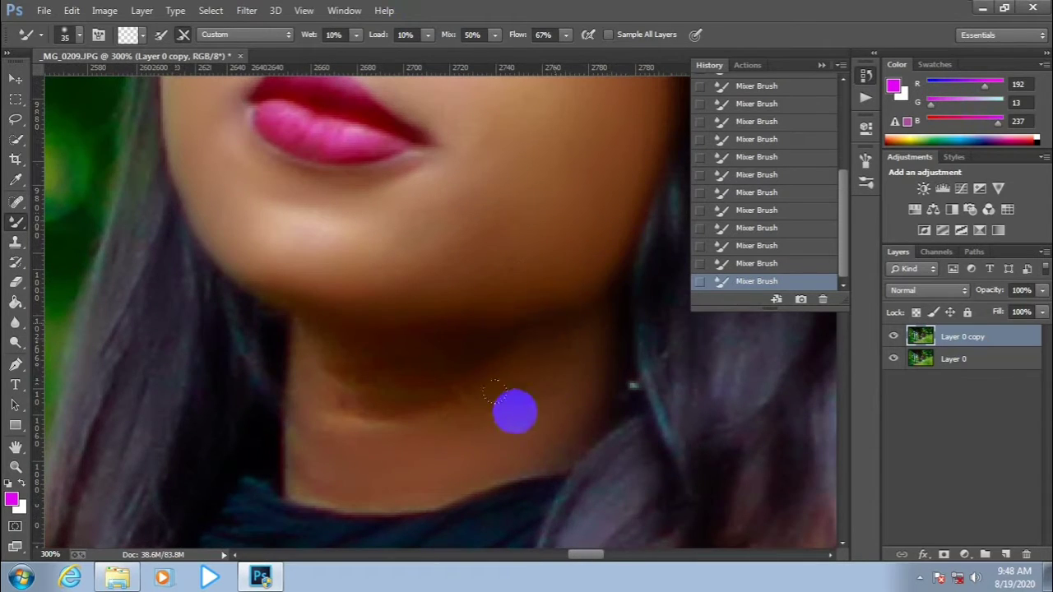
scroll(655, 313, "down", 3)
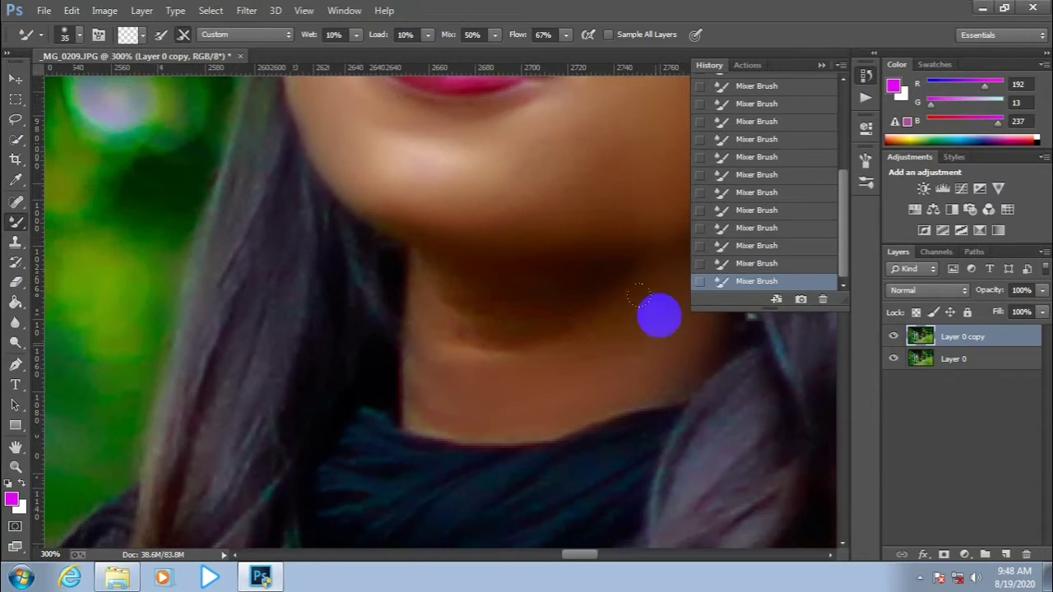
scroll(548, 341, "up", 1)
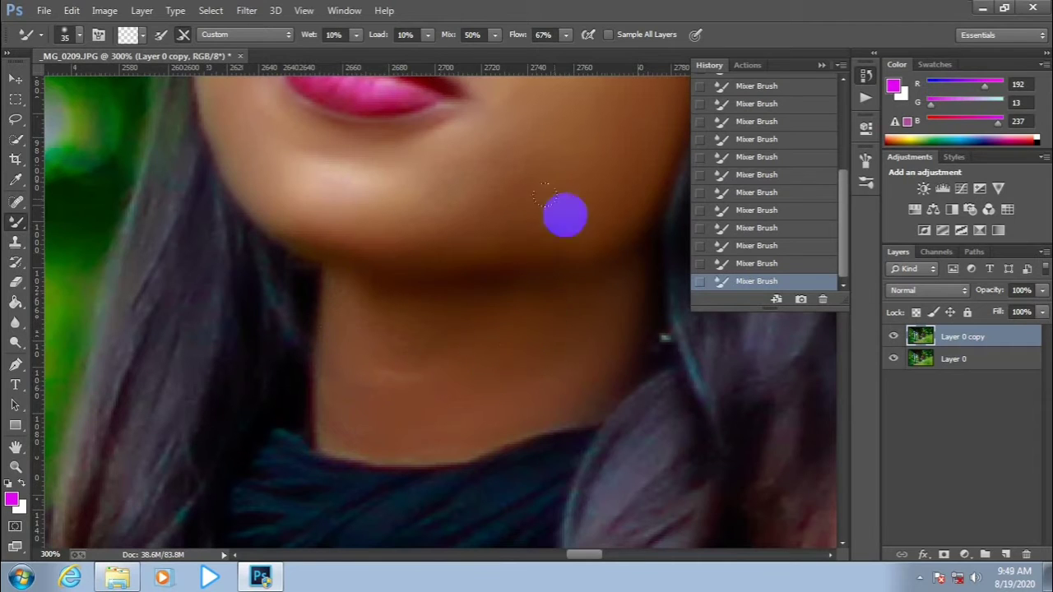
left_click_drag(327, 322, 440, 310)
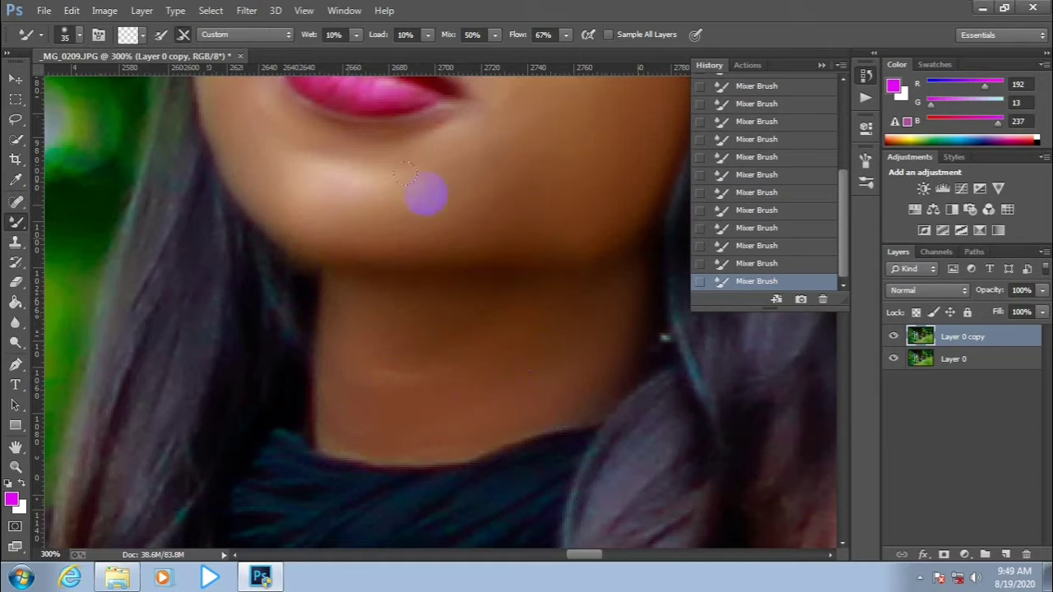
mouse_move(516, 157)
left_mouse_down()
mouse_move(526, 224)
mouse_move(488, 407)
mouse_move(450, 383)
mouse_move(456, 407)
mouse_move(534, 369)
mouse_move(483, 331)
mouse_move(500, 285)
mouse_move(452, 357)
mouse_move(431, 309)
mouse_move(516, 391)
mouse_move(533, 469)
left_mouse_up()
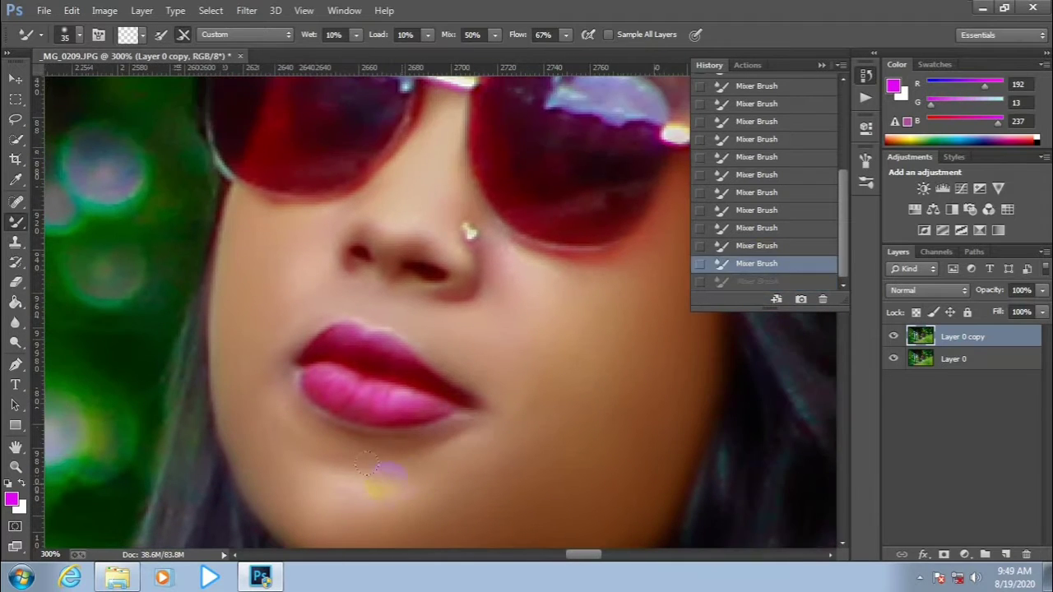
Smooth the skin along the lower lip and compare the face before and after retouching.
left_click_drag(494, 434, 552, 392)
key("ctrl+minus")
key("ctrl+minus")
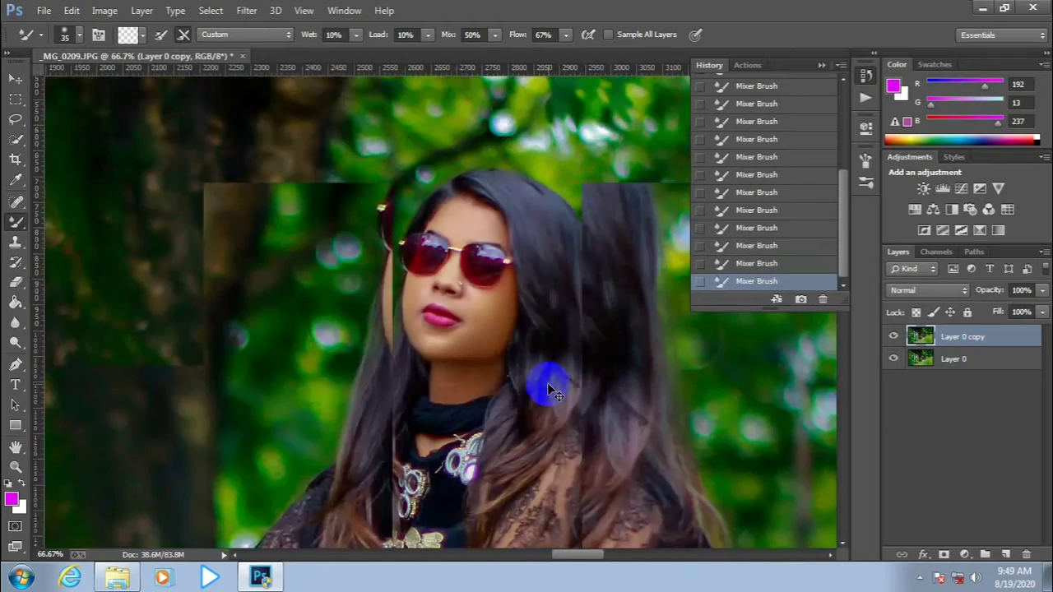
key("ctrl+minus")
key("ctrl+minus")
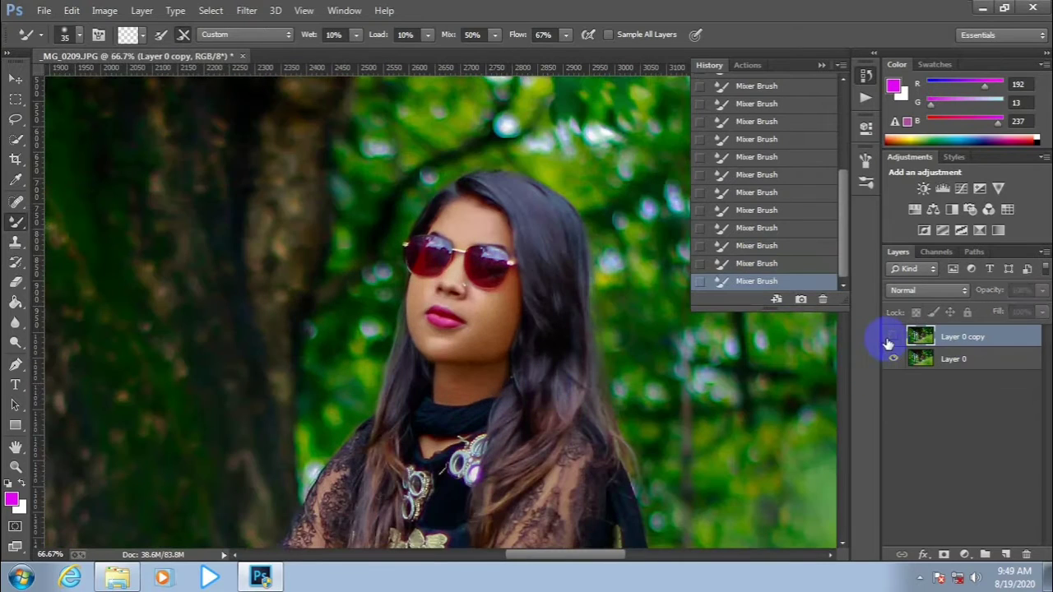
key("ctrl+plus")
key("ctrl+plus")
key("ctrl+plus")
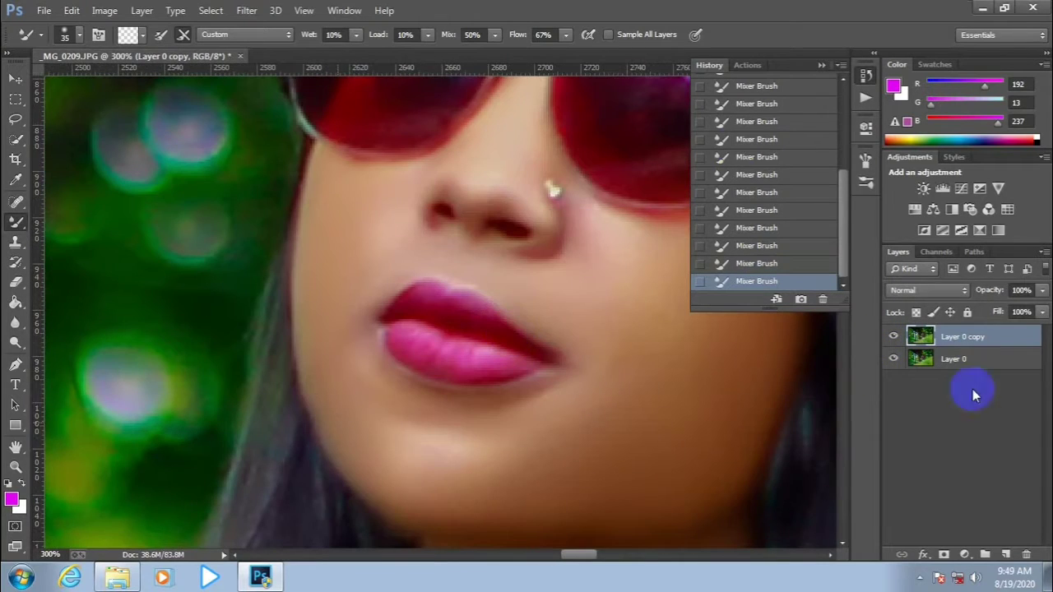
left_click_drag(390, 367, 504, 387)
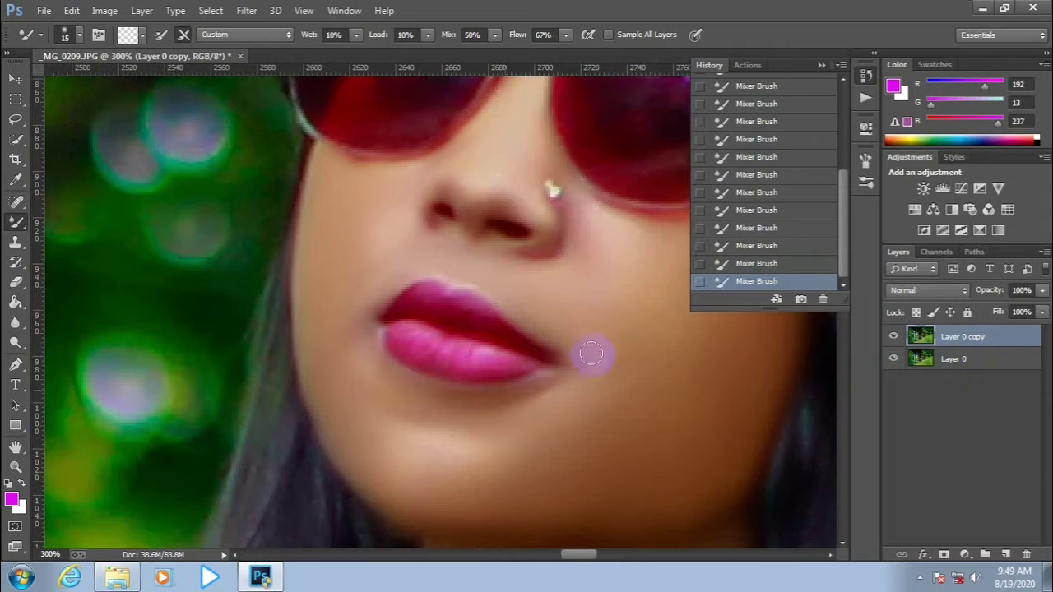
left_click(894, 337)
key("ctrl+1")
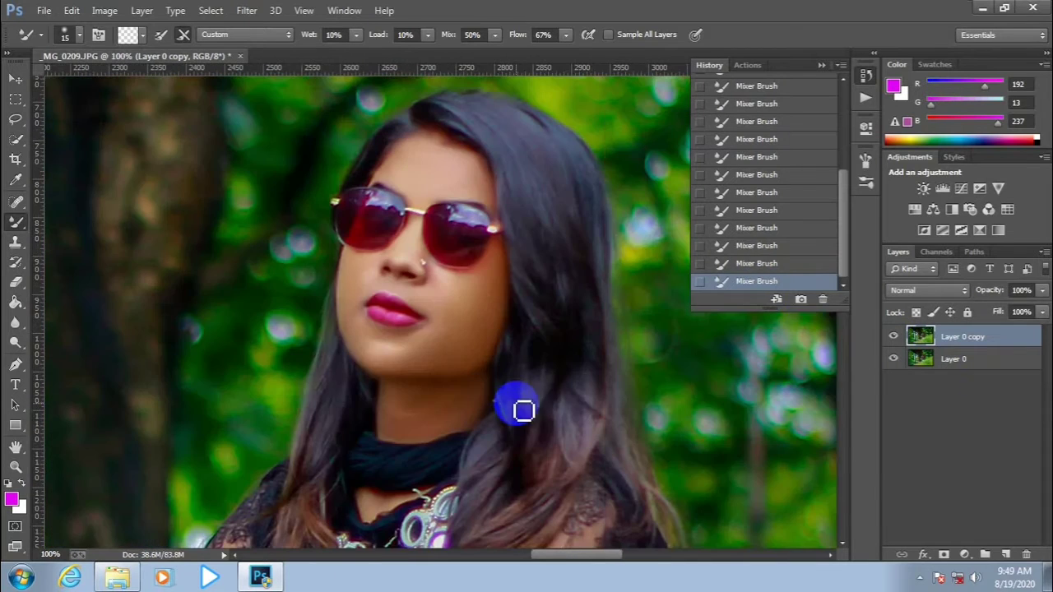
left_click(894, 337)
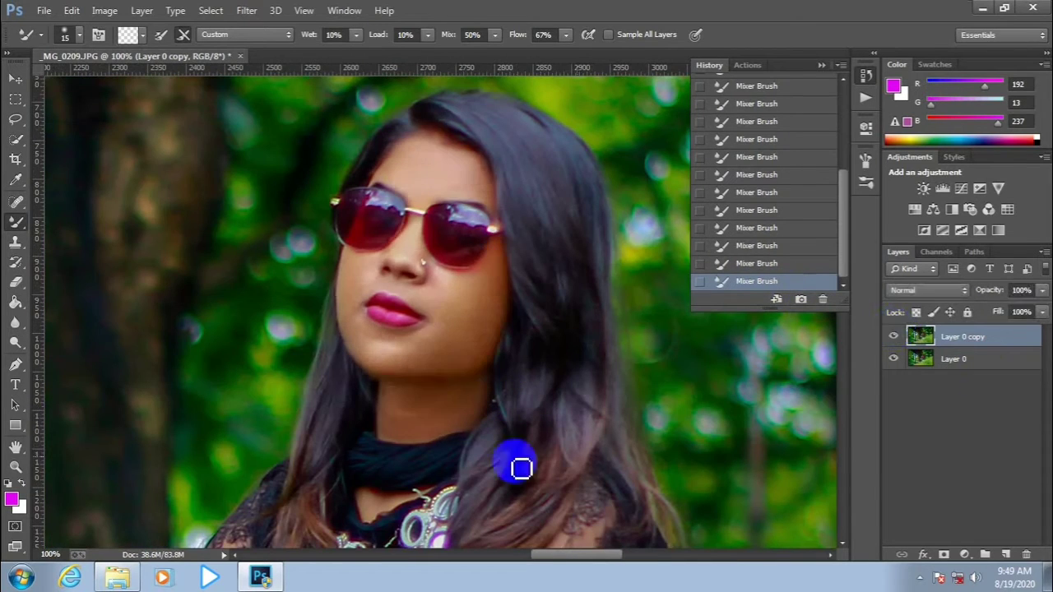
Zoom in and pan over the hennaed hands, dress and knees.
left_click_drag(522, 465, 592, 390)
left_click_drag(607, 447, 643, 423)
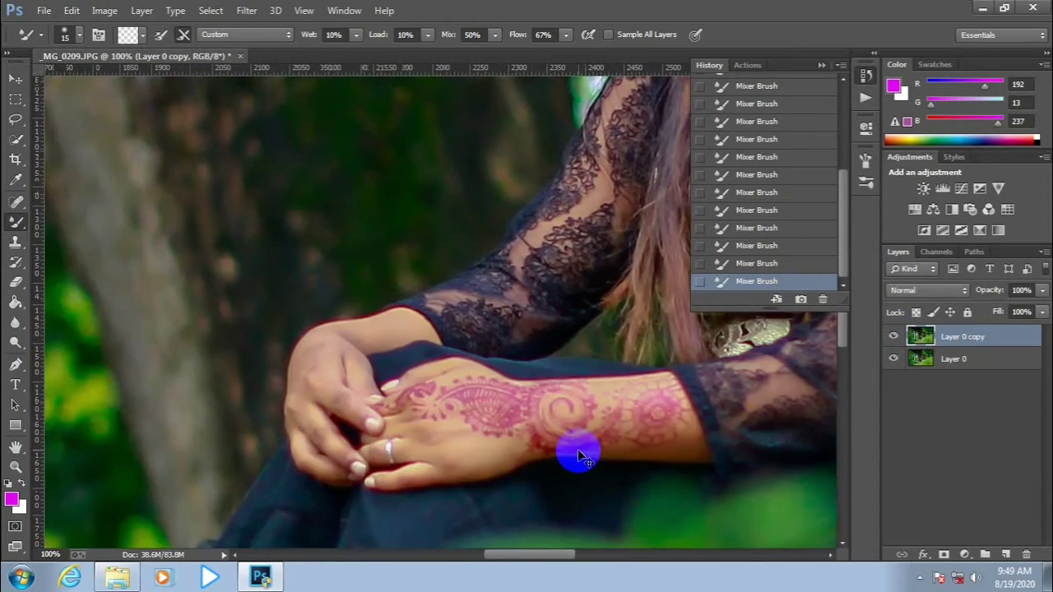
key("ctrl+plus")
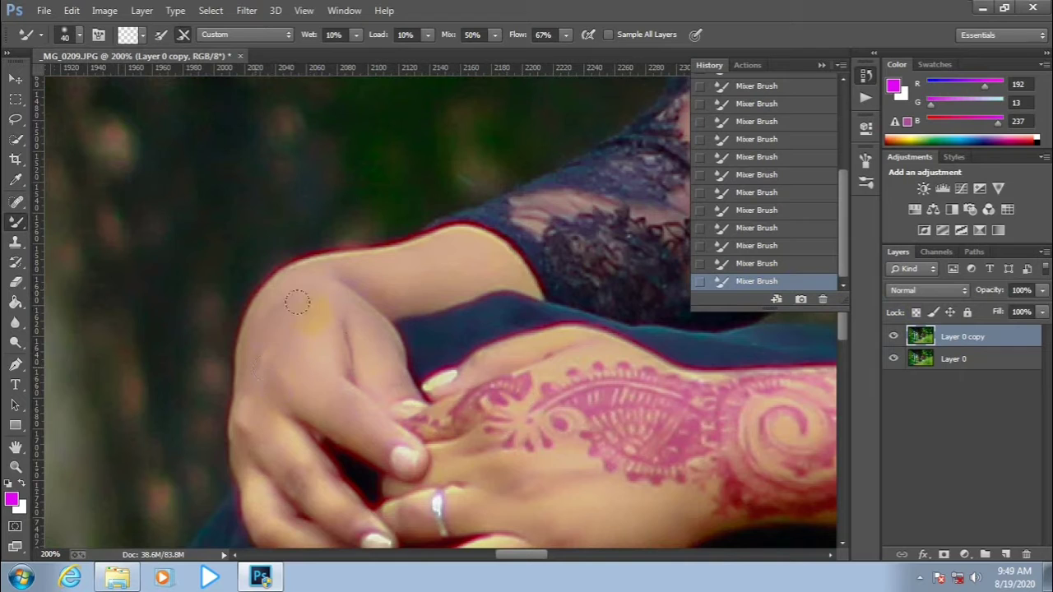
scroll(467, 255, "down", 5)
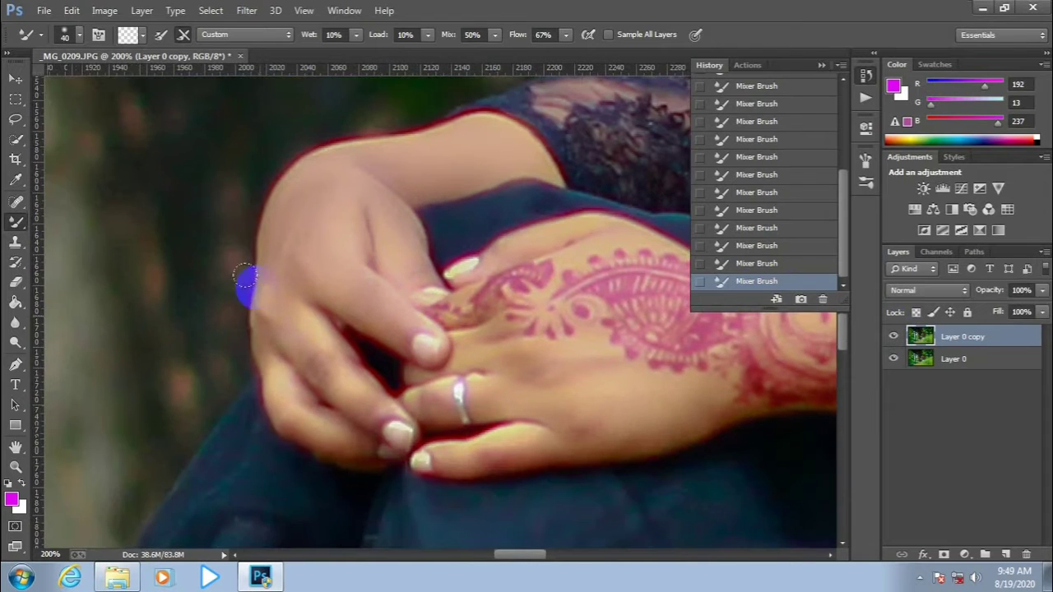
scroll(409, 385, "right", 5)
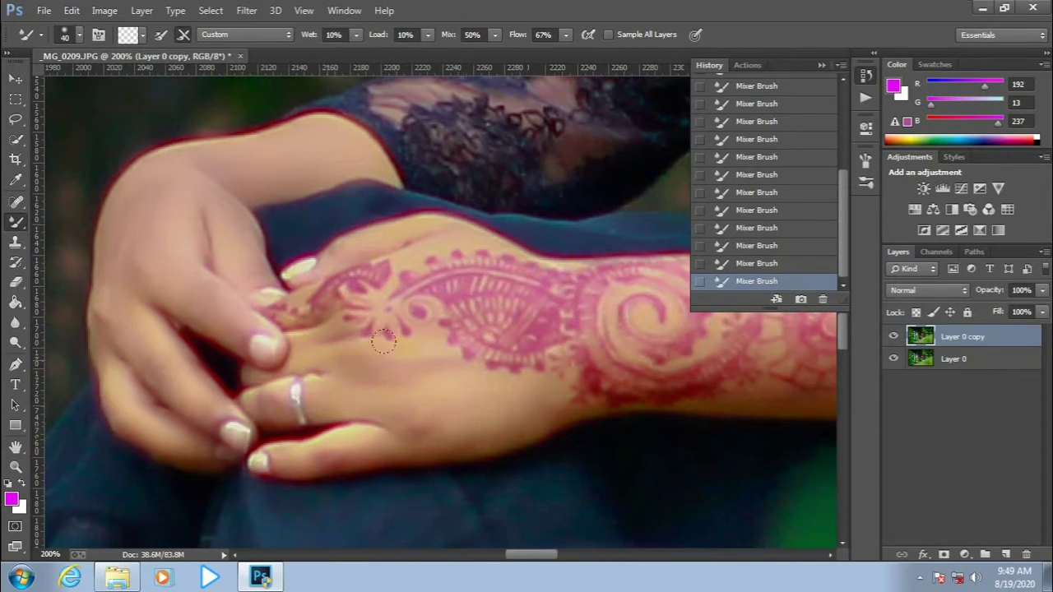
scroll(449, 436, "right", 8)
scroll(448, 436, "up", 1)
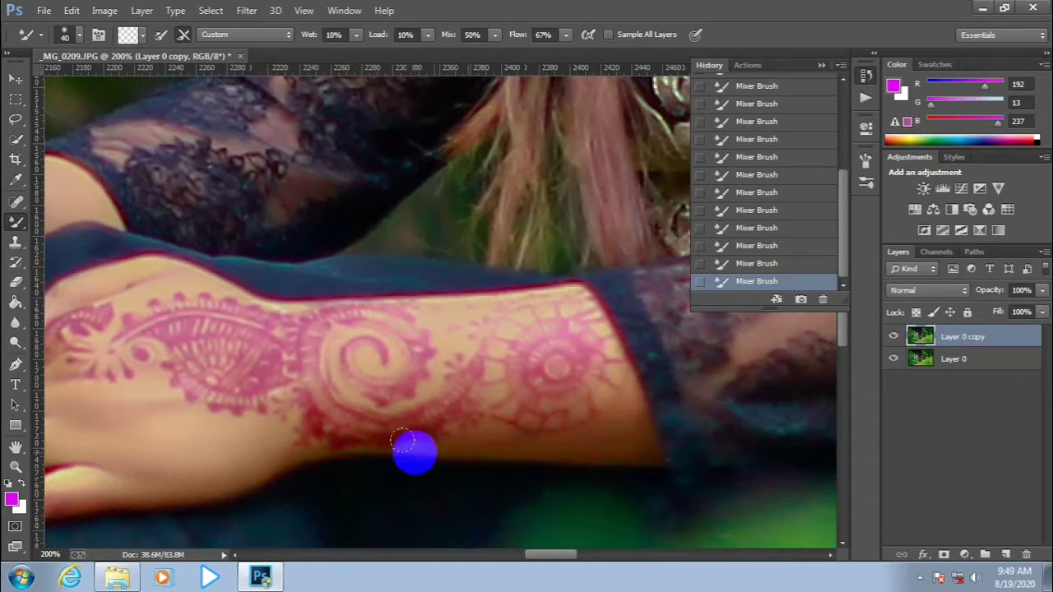
scroll(466, 404, "left", 5)
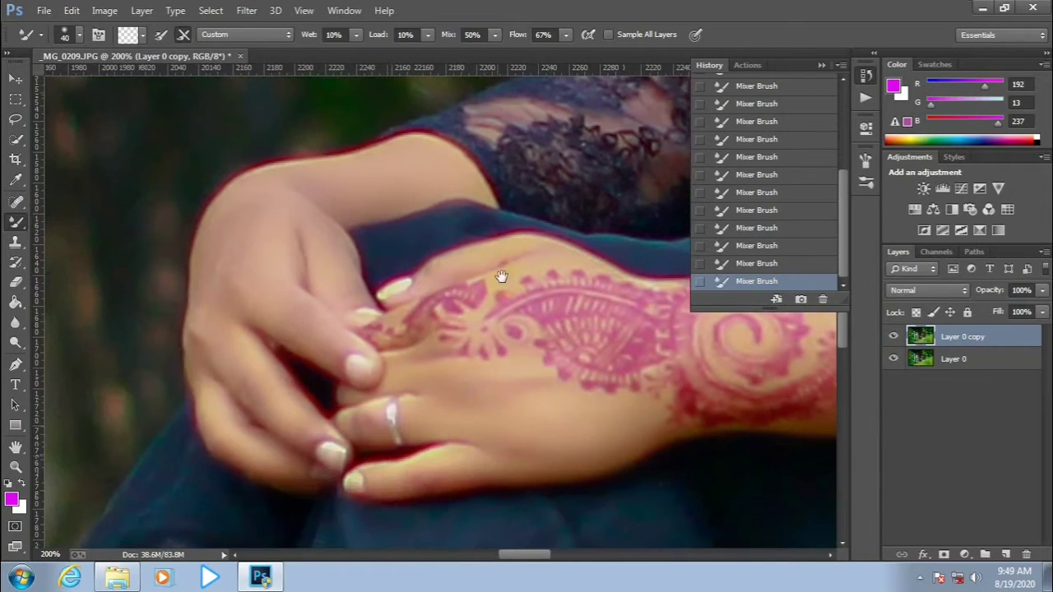
scroll(499, 278, "down", 5)
left_click_drag(592, 247, 492, 231)
scroll(489, 404, "down", 5)
scroll(489, 404, "left", 2)
scroll(370, 408, "down", 7)
scroll(369, 409, "left", 2)
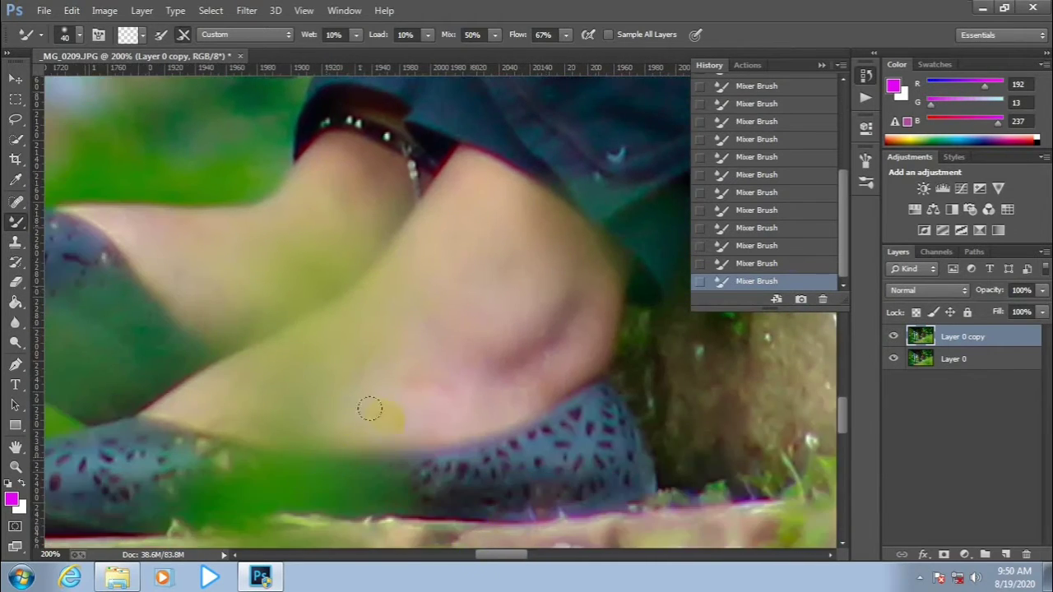
Blend the discoloured leg patch and lower Layer 0 copy's opacity to 48%.
left_click_drag(489, 343, 508, 372)
scroll(444, 246, "left", 3)
scroll(372, 276, "up", 1)
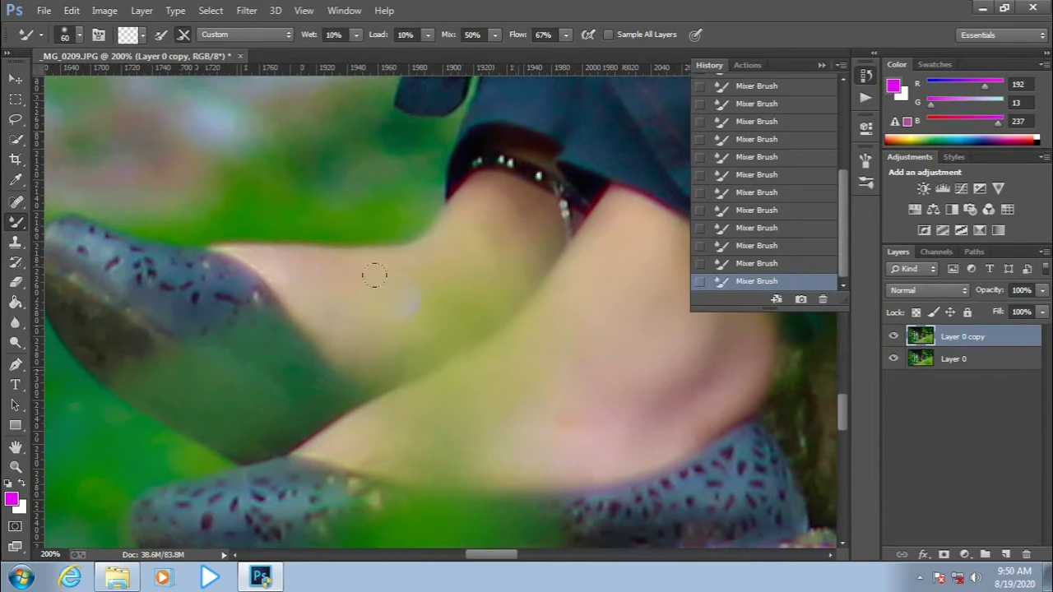
mouse_move(536, 336)
left_mouse_down()
mouse_move(505, 254)
mouse_move(505, 158)
mouse_move(590, 274)
mouse_move(536, 277)
mouse_move(419, 518)
left_mouse_up()
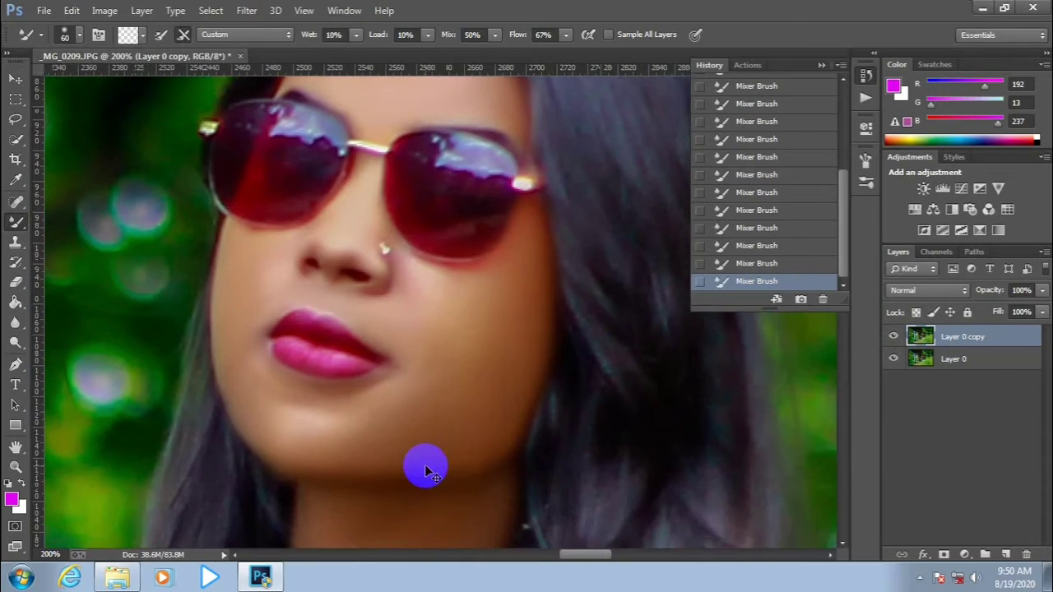
key("ctrl+minus")
key("ctrl+minus")
left_click_drag(1043, 293, 1002, 313)
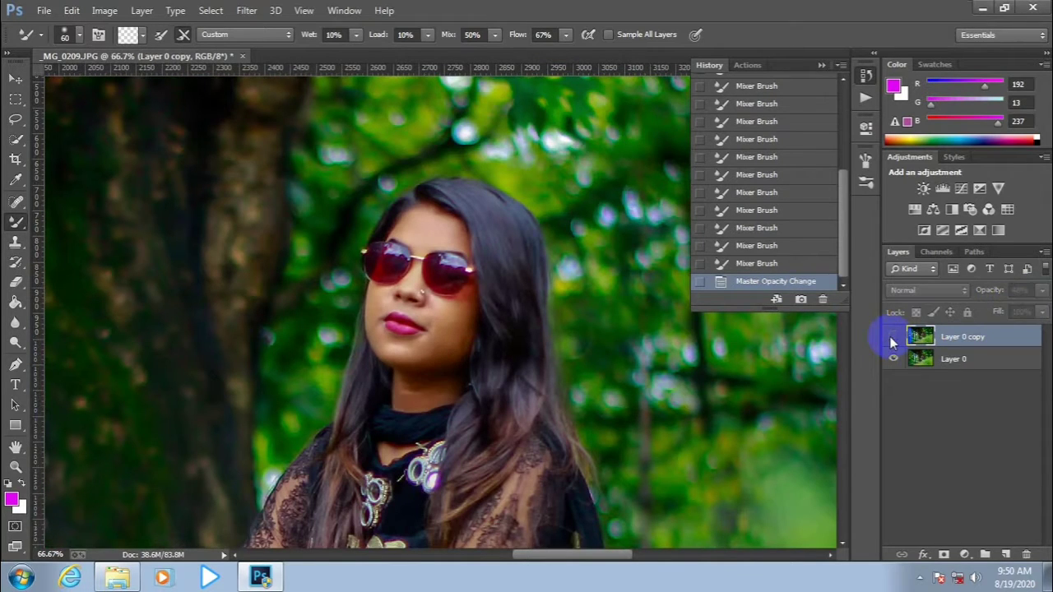
Zoom out to the whole photo and merge the visible layers into one.
left_click_drag(564, 402, 615, 431)
key("ctrl+minus")
key("ctrl+minus")
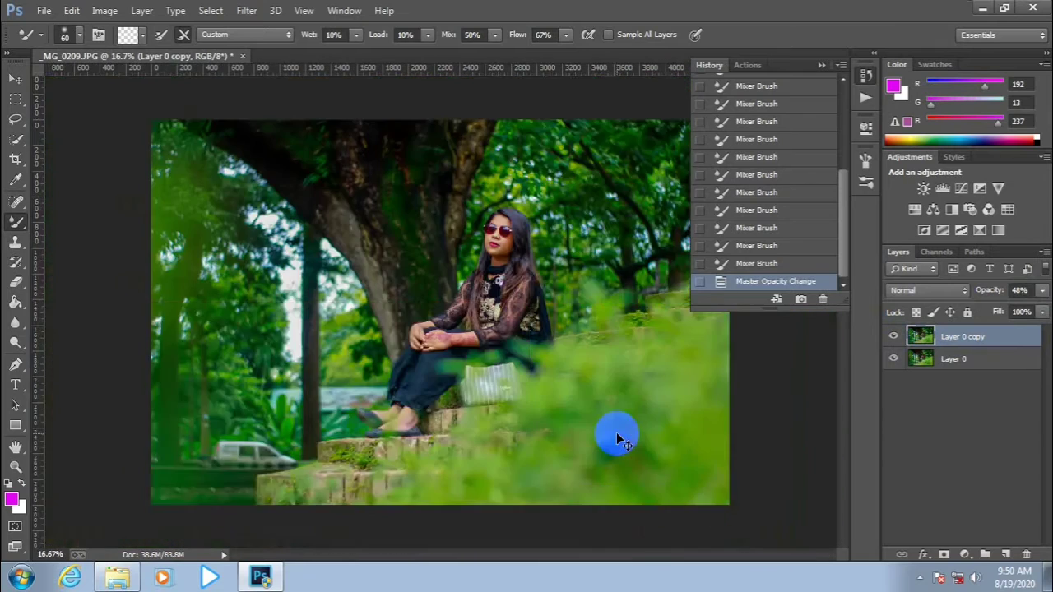
key("ctrl+minus")
key("ctrl+minus")
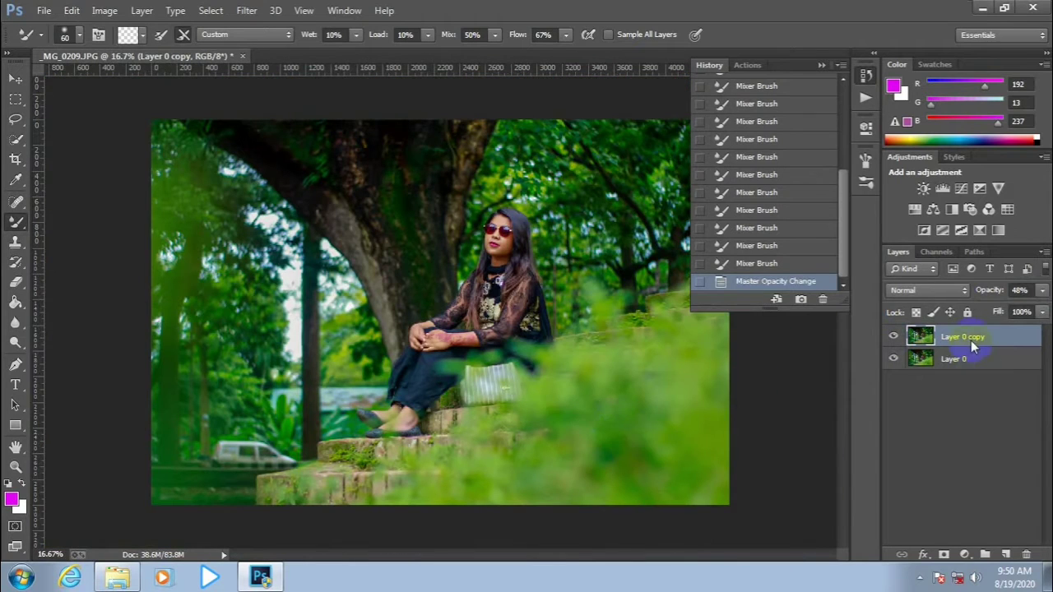
right_click(968, 344)
left_click(716, 458)
Launch the Camera Raw Filter and cancel it without changes, returning to the Filter menu.
left_click(250, 13)
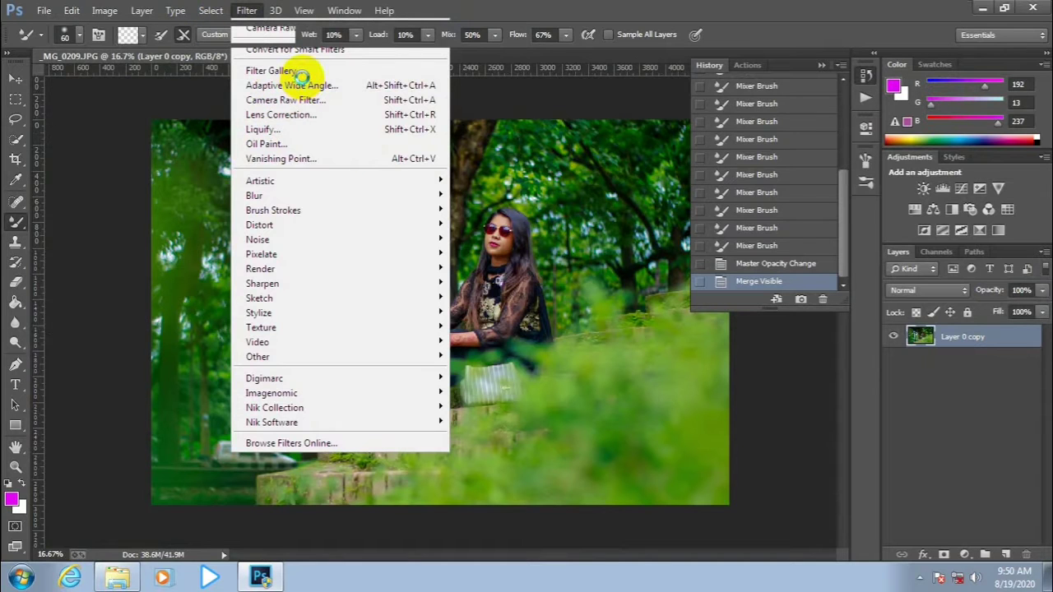
key("shift+ctrl+a")
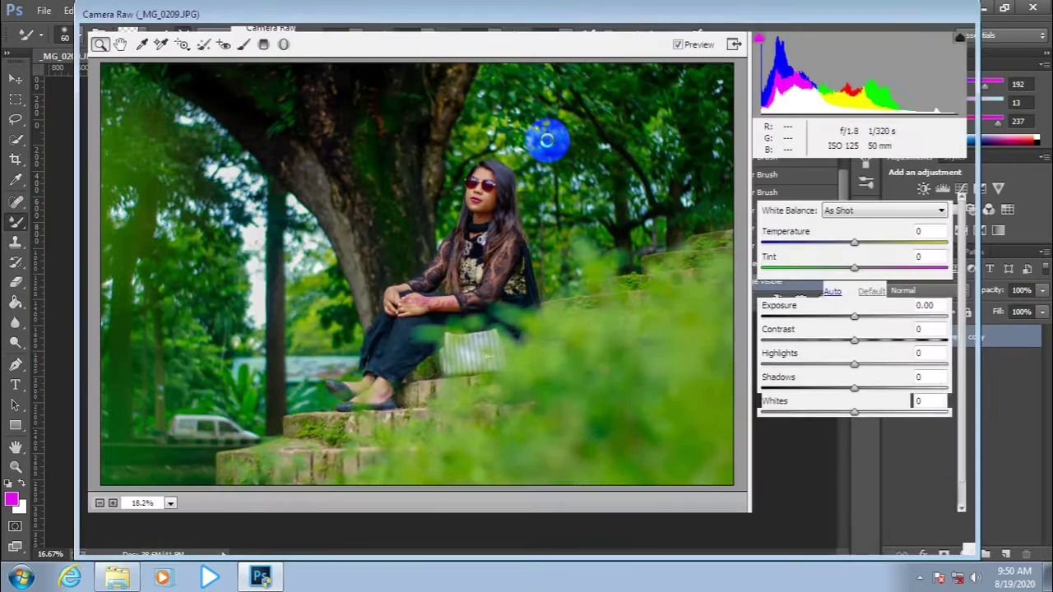
left_click(850, 533)
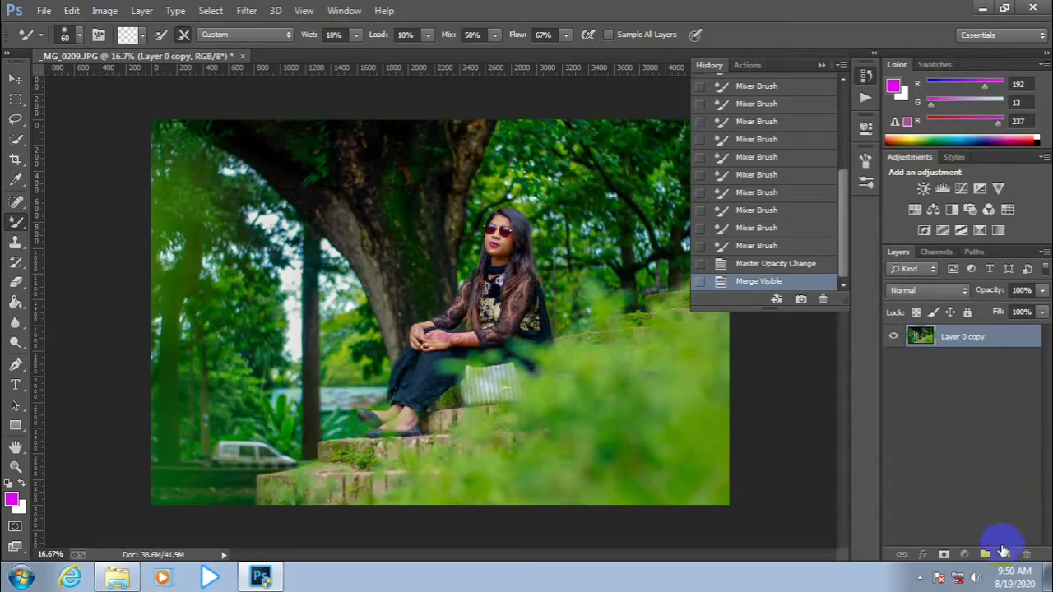
left_click(247, 11)
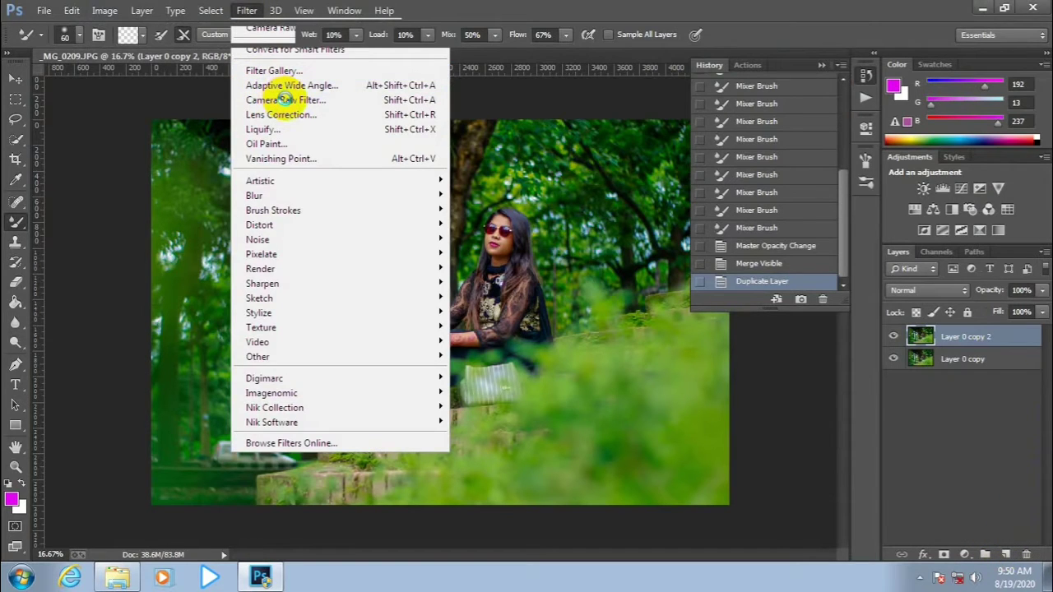
Open Camera Raw on the duplicate; set Whites -100, Shadows +100, and darker Blacks.
left_click(283, 100)
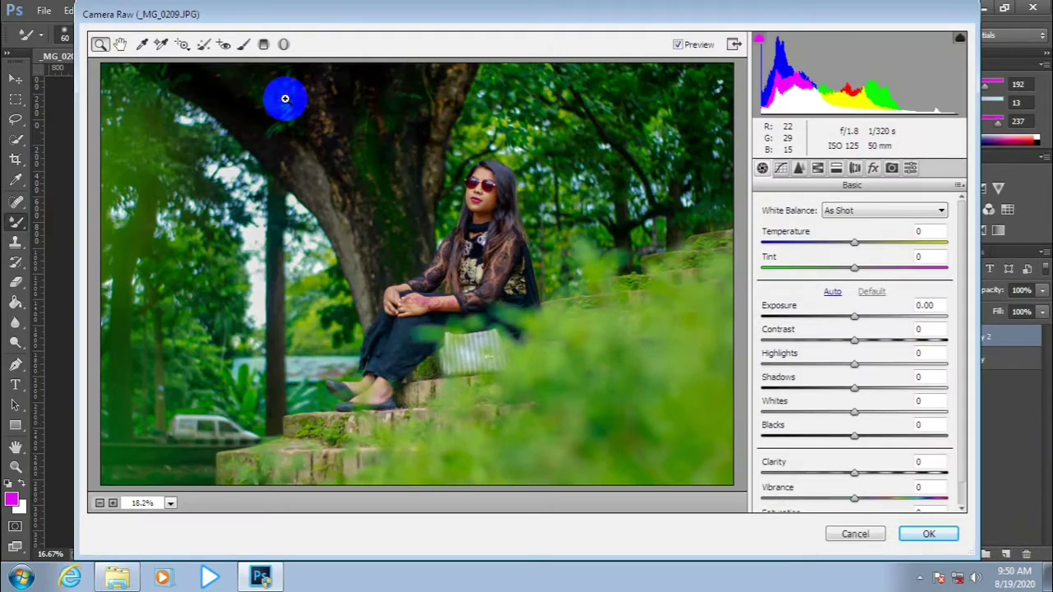
mouse_move(858, 329)
left_mouse_down()
mouse_move(850, 317)
mouse_move(865, 317)
mouse_move(854, 345)
mouse_move(870, 340)
mouse_move(838, 346)
mouse_move(894, 365)
mouse_move(823, 369)
mouse_move(909, 395)
mouse_move(897, 393)
mouse_move(947, 388)
mouse_move(906, 381)
left_mouse_up()
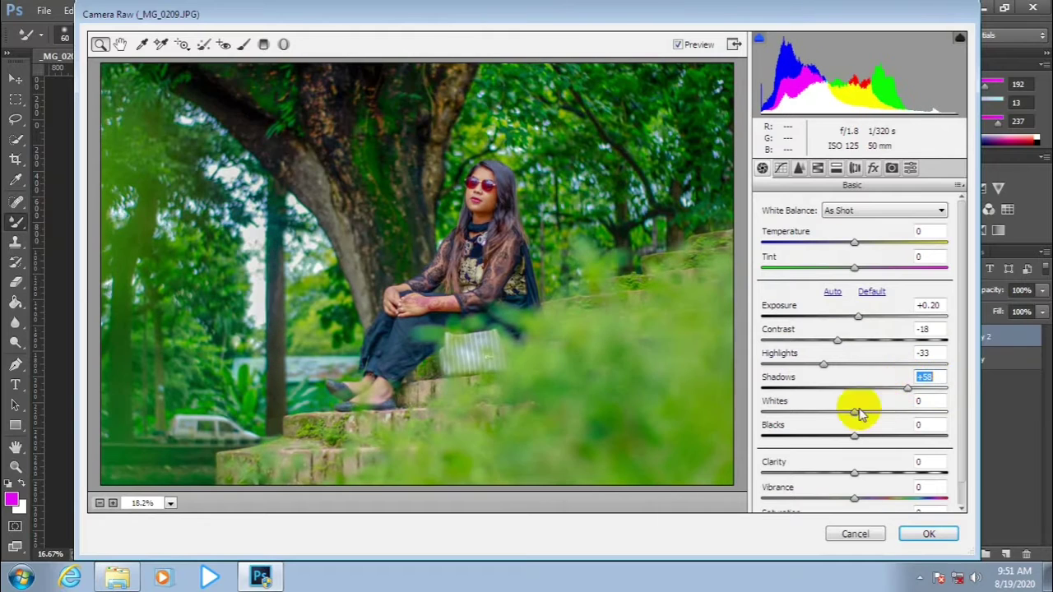
left_click_drag(856, 412, 733, 413)
mouse_move(904, 388)
left_mouse_down()
mouse_move(971, 395)
mouse_move(941, 387)
left_mouse_up()
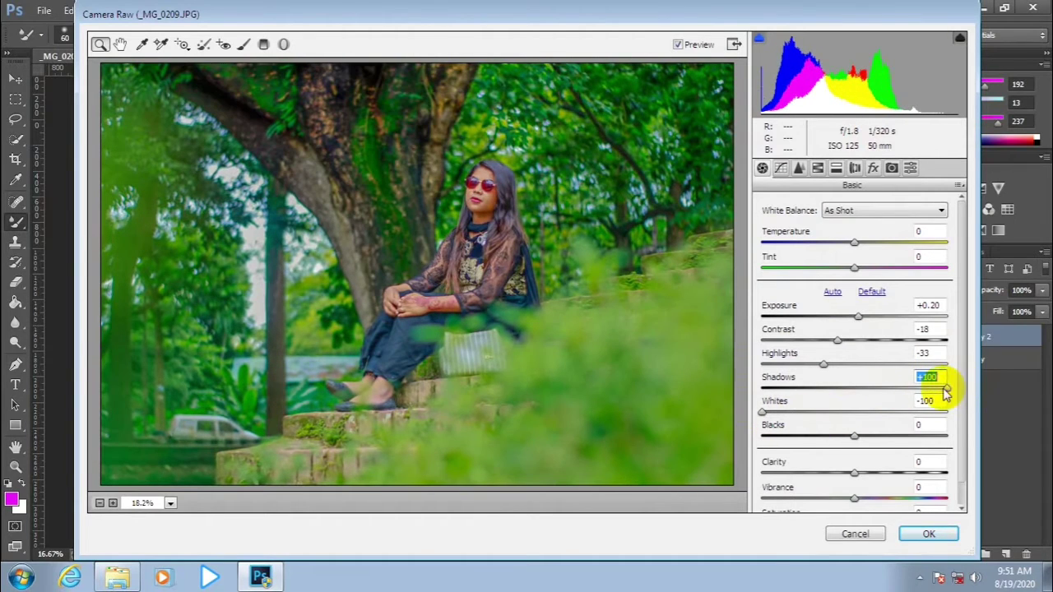
mouse_move(863, 439)
left_mouse_down()
mouse_move(912, 430)
mouse_move(803, 439)
mouse_move(853, 440)
mouse_move(878, 475)
left_mouse_up()
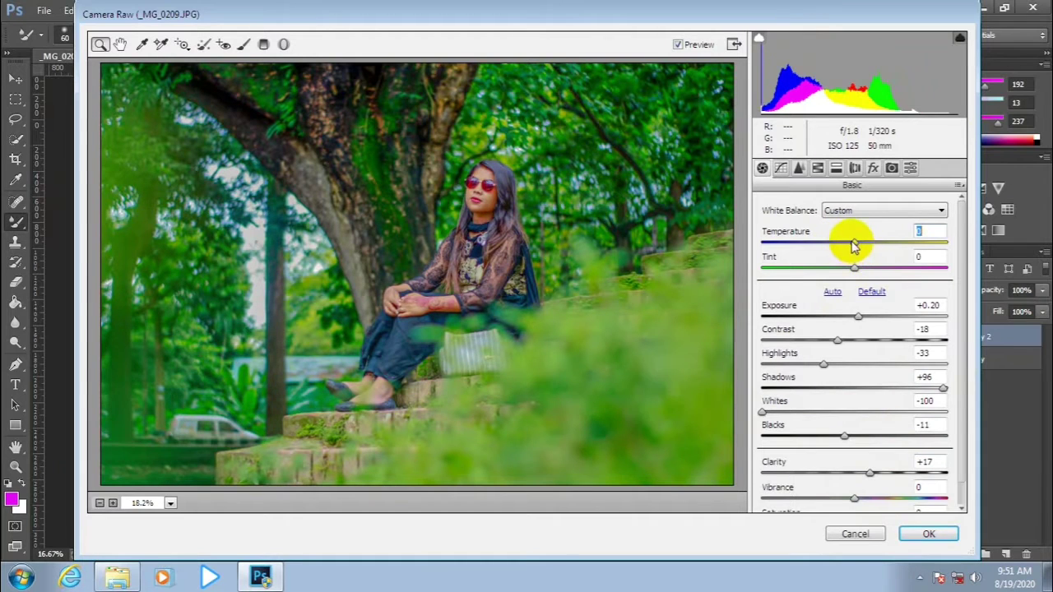
Add light luminance noise reduction with Luminance Detail 41.
left_click(798, 168)
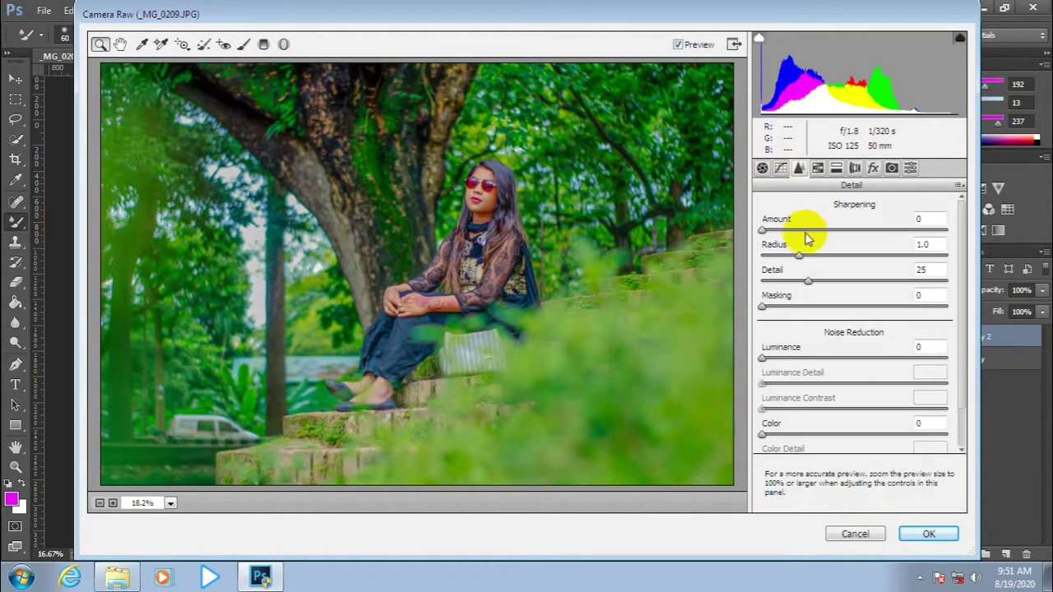
left_click(776, 359)
left_click_drag(849, 383, 835, 387)
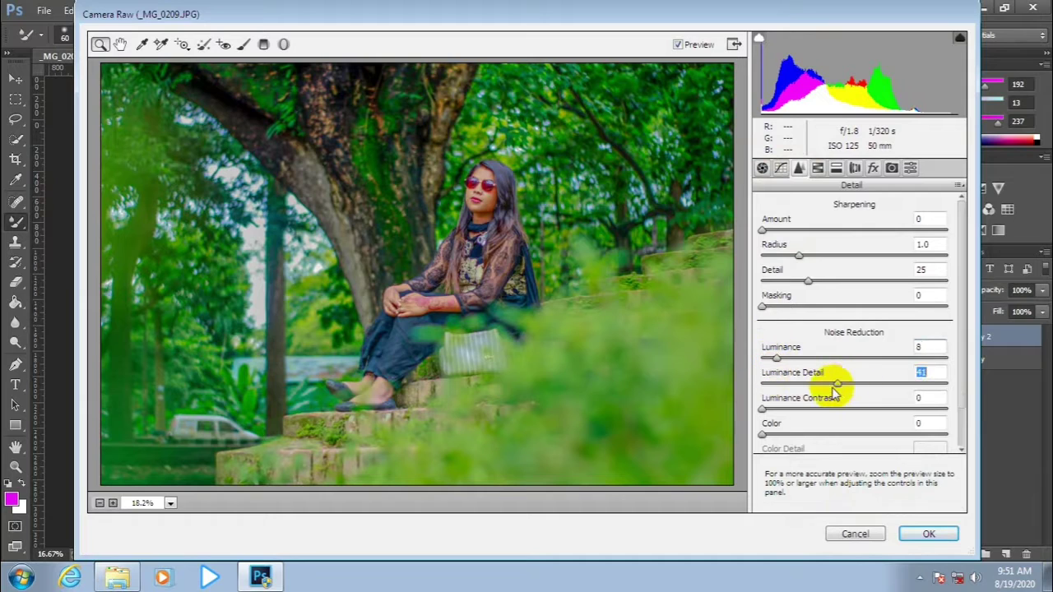
Shift HSL hues: Yellows -100, Greens +58, Aquas -100, Blues +19.
left_click(818, 168)
left_click(768, 227)
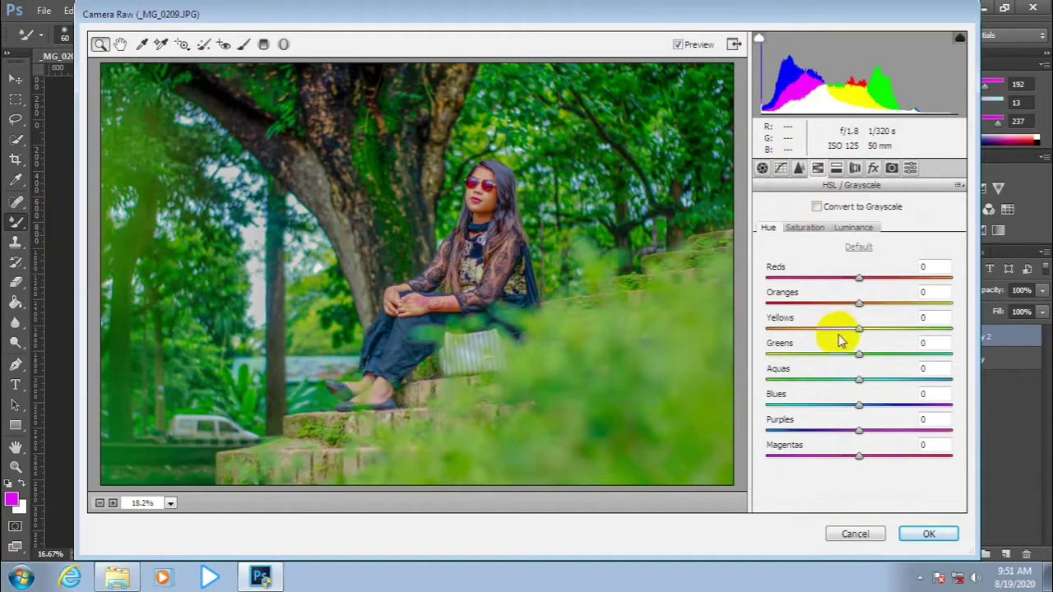
left_click(934, 292)
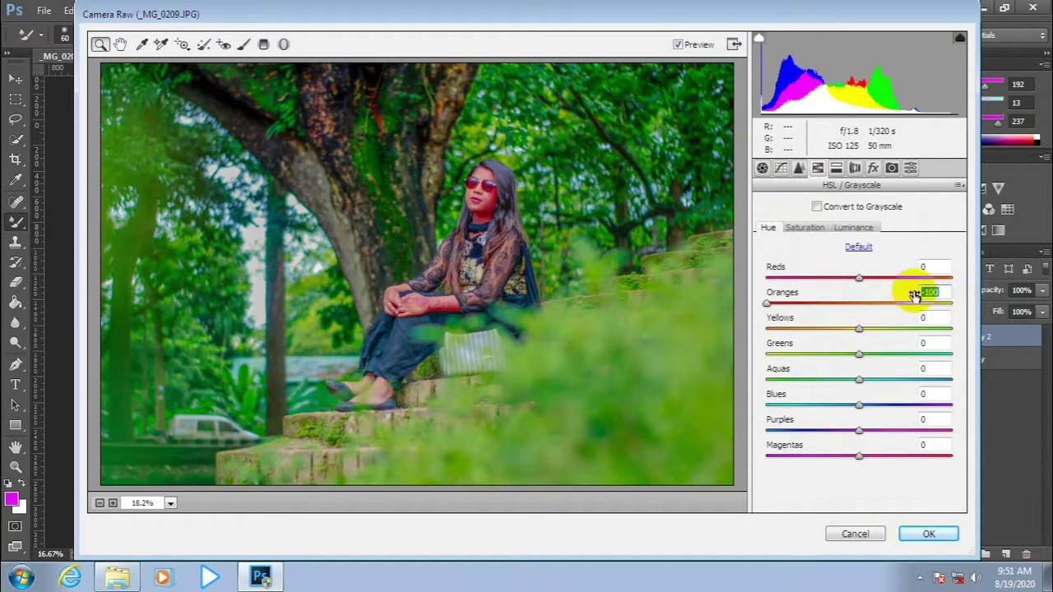
left_click(934, 318)
left_click_drag(859, 328, 748, 334)
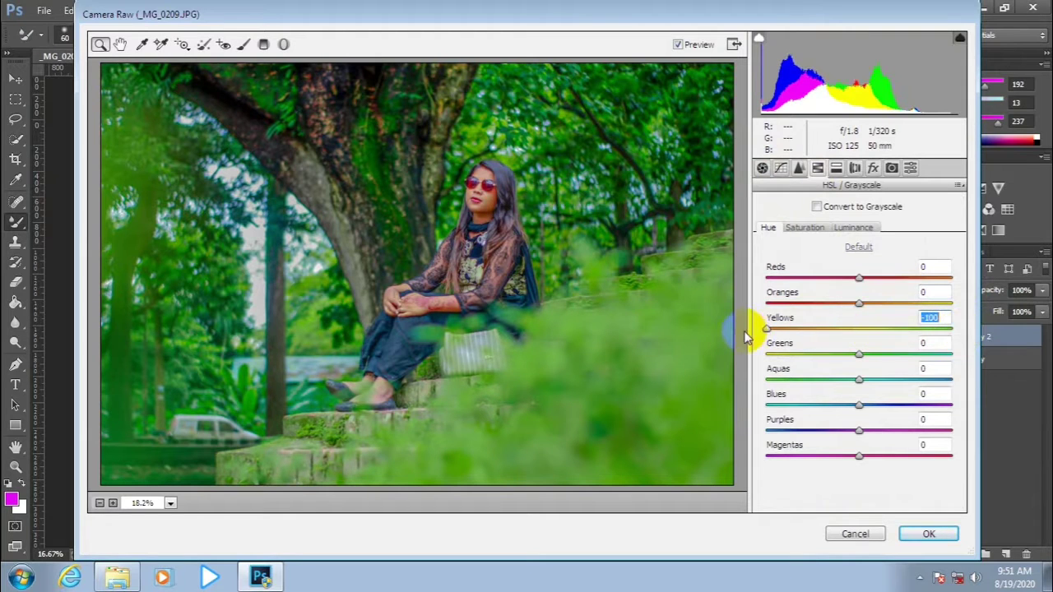
mouse_move(843, 362)
left_mouse_down()
mouse_move(999, 357)
mouse_move(748, 346)
left_mouse_up()
mouse_move(826, 354)
left_mouse_down()
mouse_move(975, 366)
mouse_move(919, 365)
left_mouse_up()
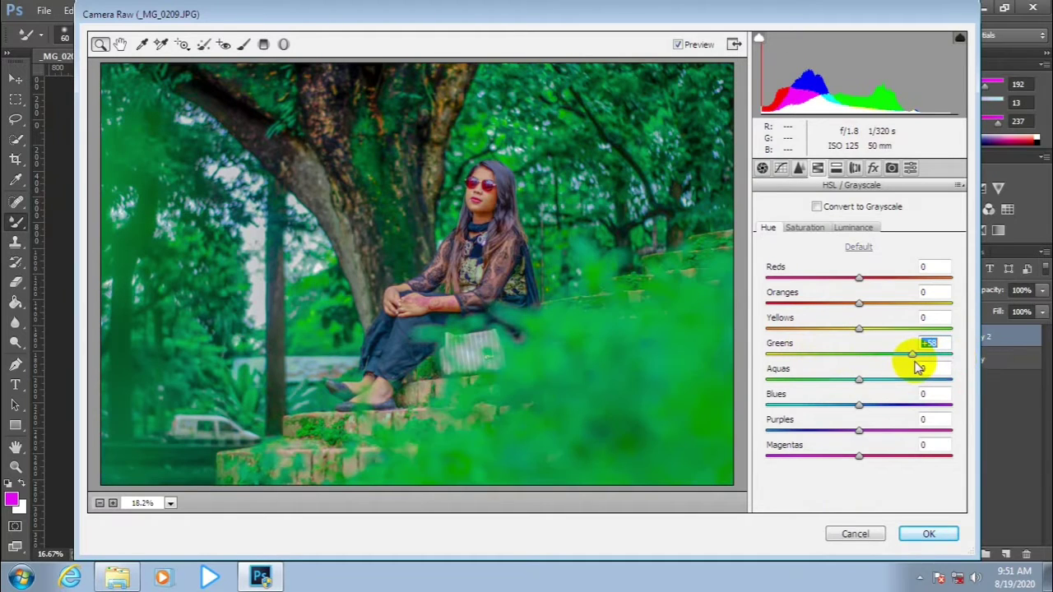
mouse_move(859, 381)
left_mouse_down()
mouse_move(761, 387)
mouse_move(963, 388)
mouse_move(757, 388)
left_mouse_up()
mouse_move(859, 404)
left_mouse_down()
mouse_move(930, 404)
mouse_move(768, 404)
left_mouse_up()
double_click(767, 404)
left_click_drag(859, 404, 877, 409)
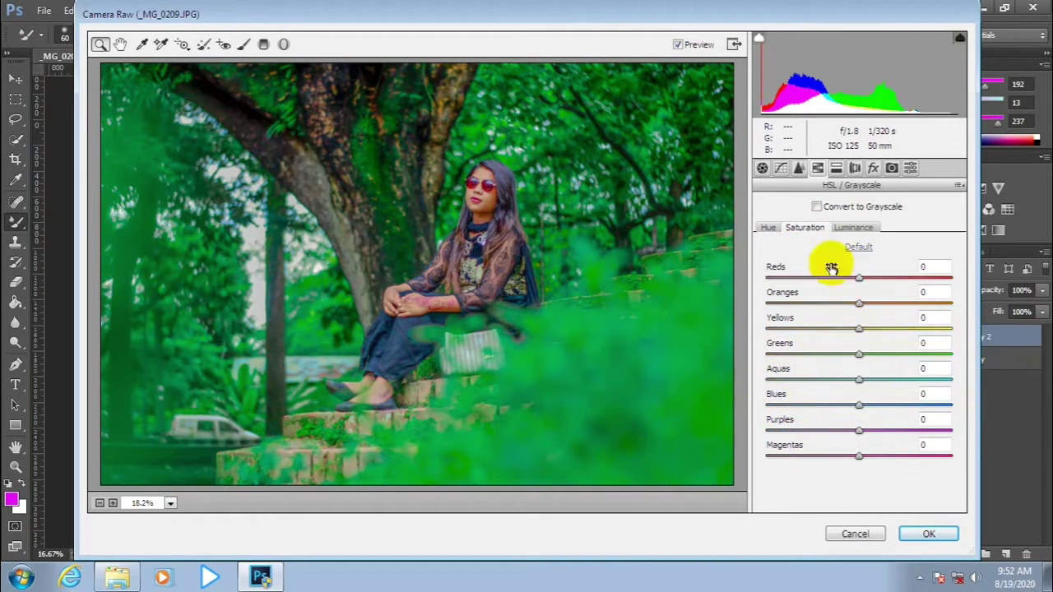
Saturate Greens +48 and Reds +25, mute Yellows -93 and Aquas -100, and set Reds luminance +27.
left_click(805, 233)
mouse_move(859, 277)
left_mouse_down()
mouse_move(940, 280)
mouse_move(881, 279)
mouse_move(946, 306)
mouse_move(827, 306)
mouse_move(848, 309)
left_mouse_up()
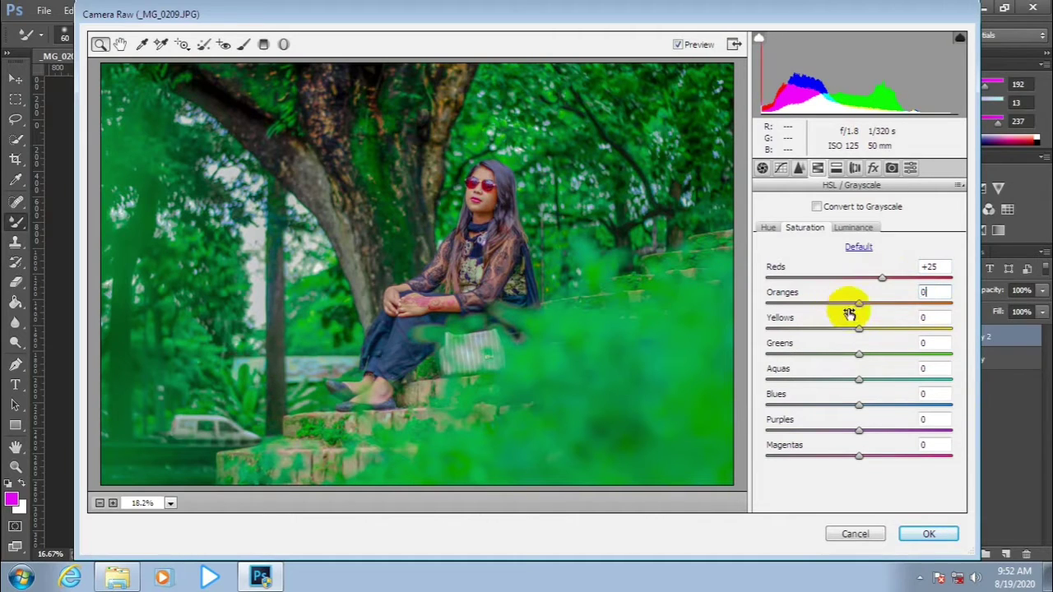
mouse_move(849, 314)
left_mouse_down()
mouse_move(802, 343)
mouse_move(732, 360)
left_mouse_up()
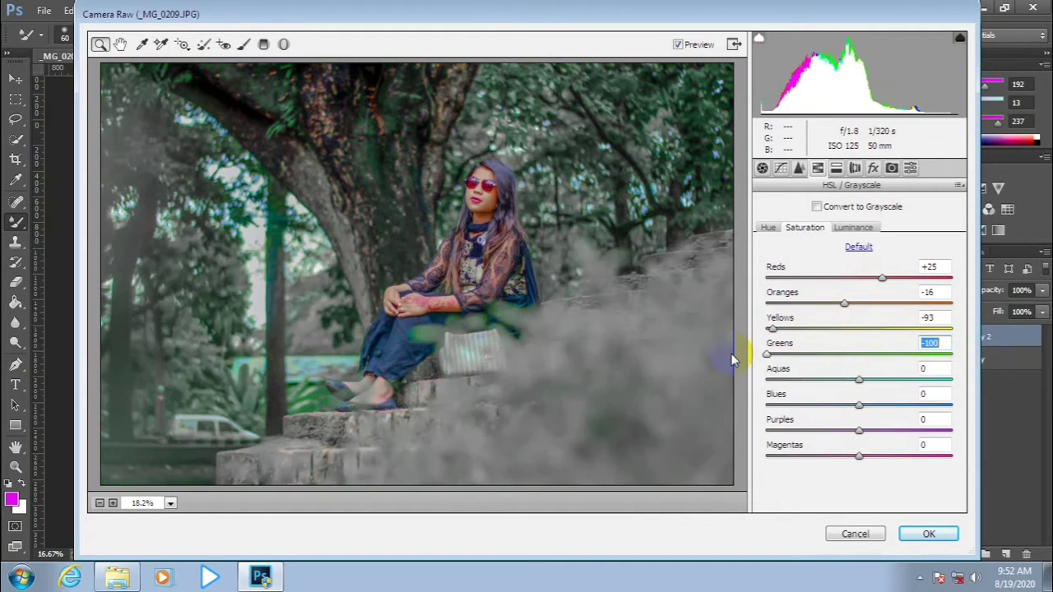
type("0")
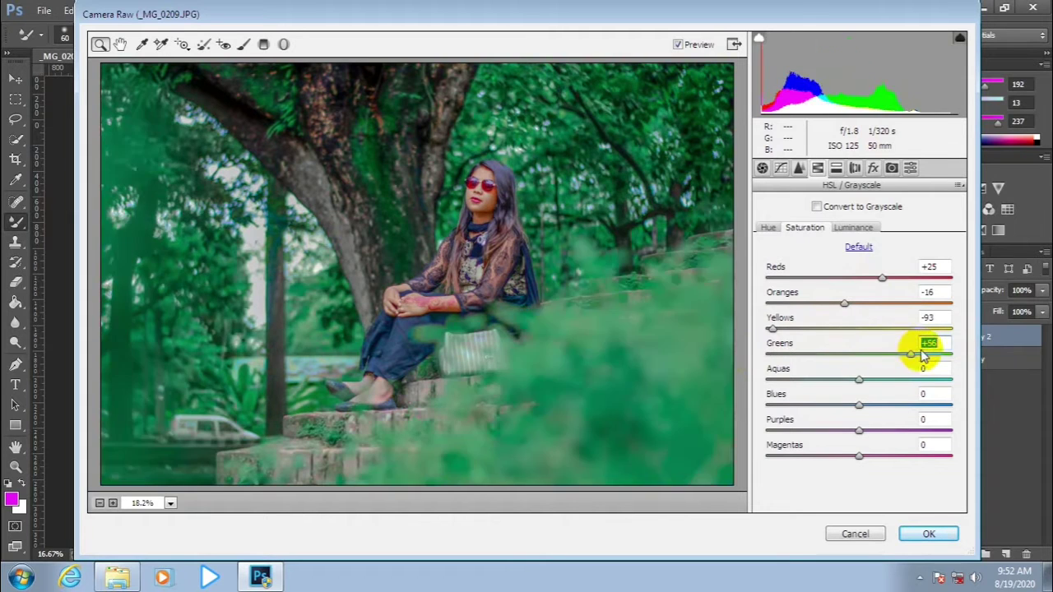
mouse_move(860, 359)
left_mouse_down()
mouse_move(905, 360)
mouse_move(764, 377)
left_mouse_up()
left_click_drag(856, 405, 738, 406)
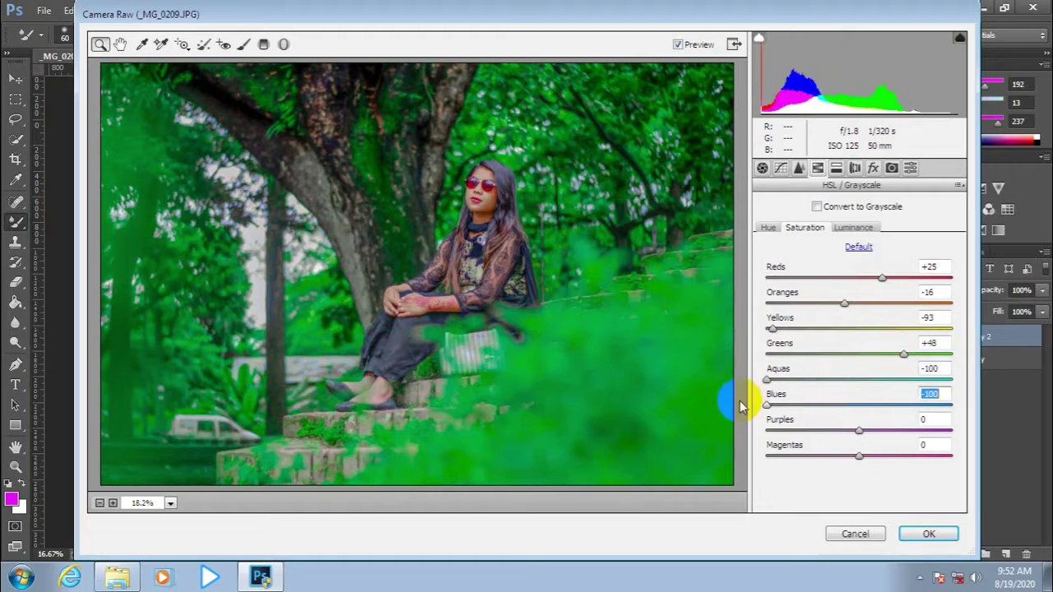
type("0")
left_click_drag(858, 431, 934, 431)
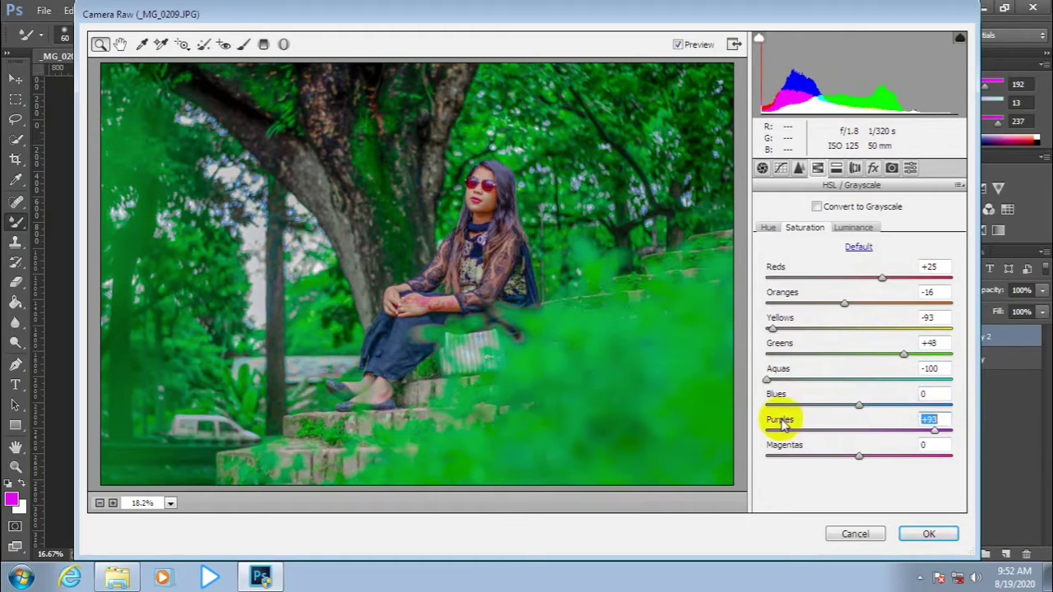
type("0")
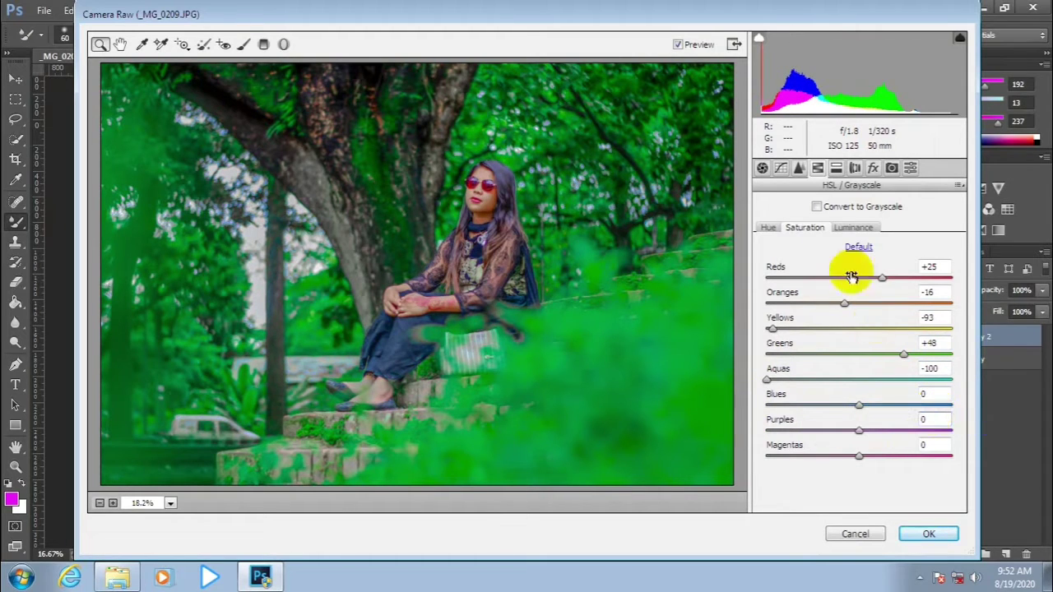
left_click(853, 228)
left_click_drag(864, 281, 899, 304)
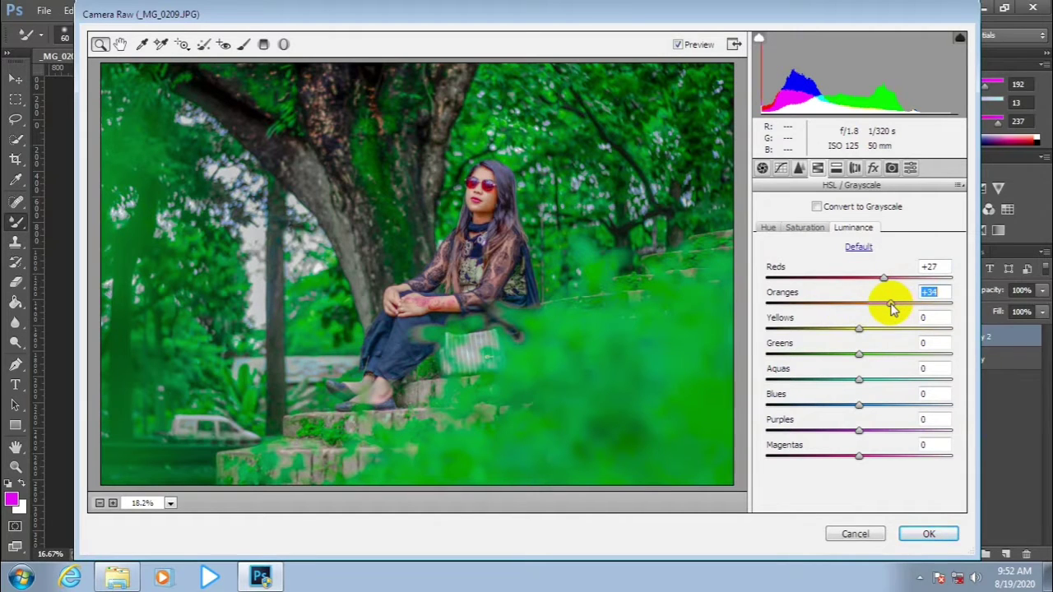
Add a post-crop vignette of -38 with Midpoint 37 and apply the Camera Raw grade.
left_click(873, 167)
mouse_move(841, 365)
left_mouse_down()
mouse_move(825, 365)
mouse_move(834, 393)
left_mouse_up()
left_click(926, 534)
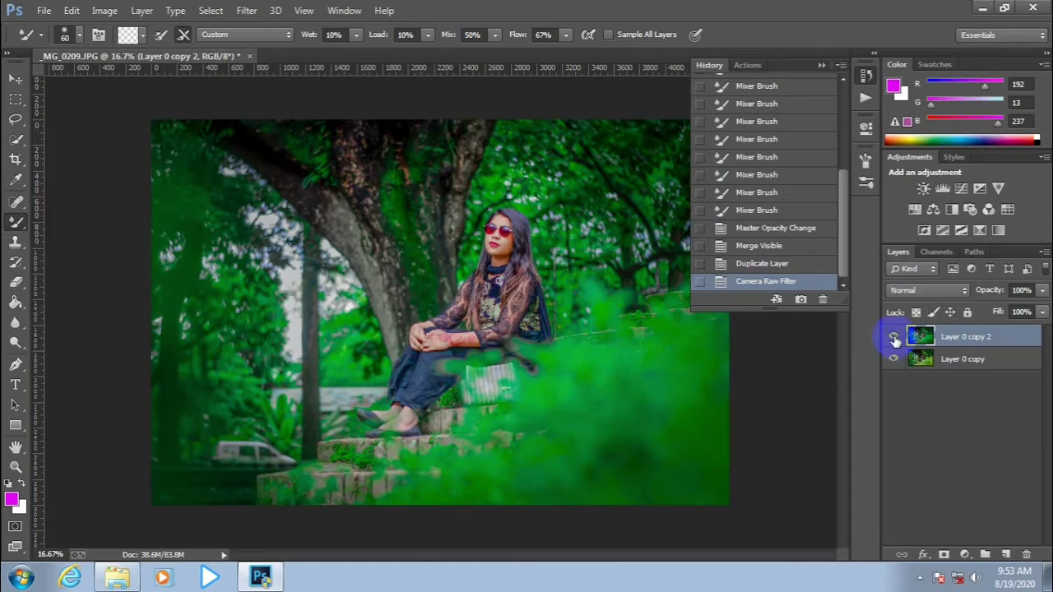
Toggle the graded layer's visibility to compare before and after.
left_click(894, 337)
left_click(894, 337)
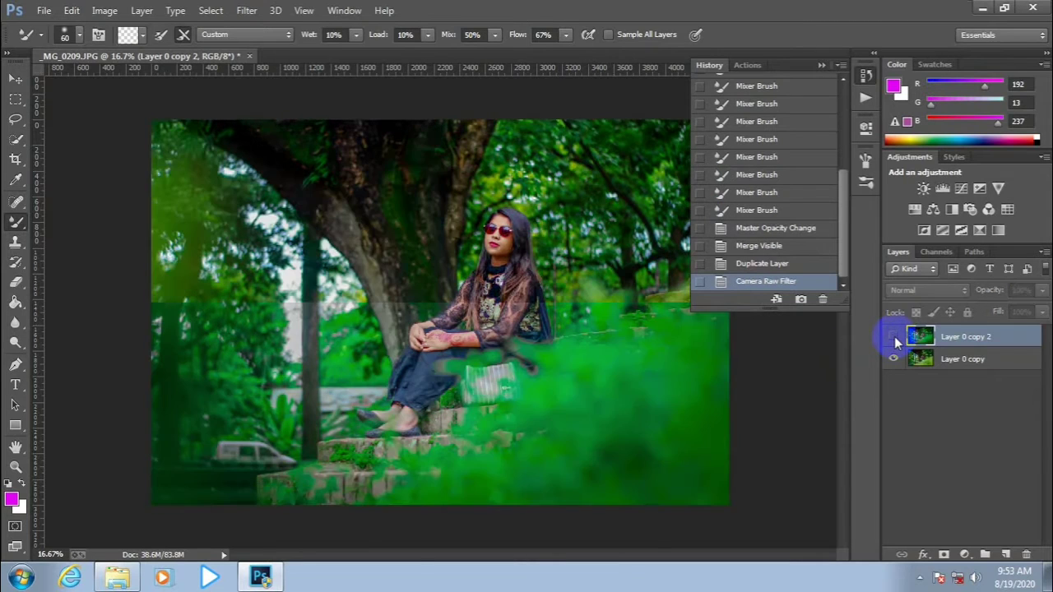
left_click(894, 337)
left_click(894, 337)
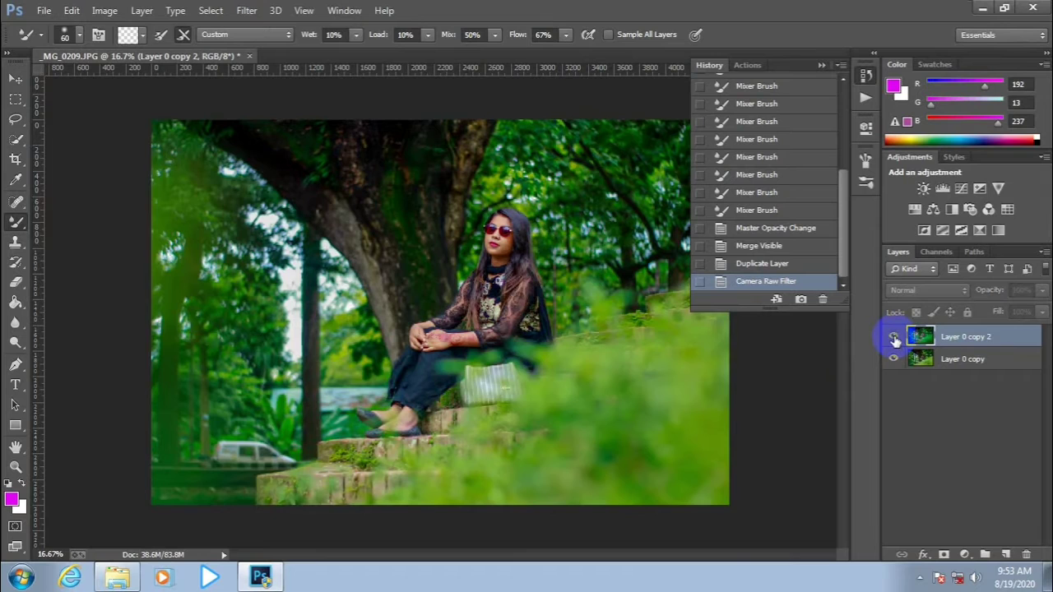
left_click(894, 337)
Save the image as the Photoshop file v.psd, accepting the format options.
left_click(44, 9)
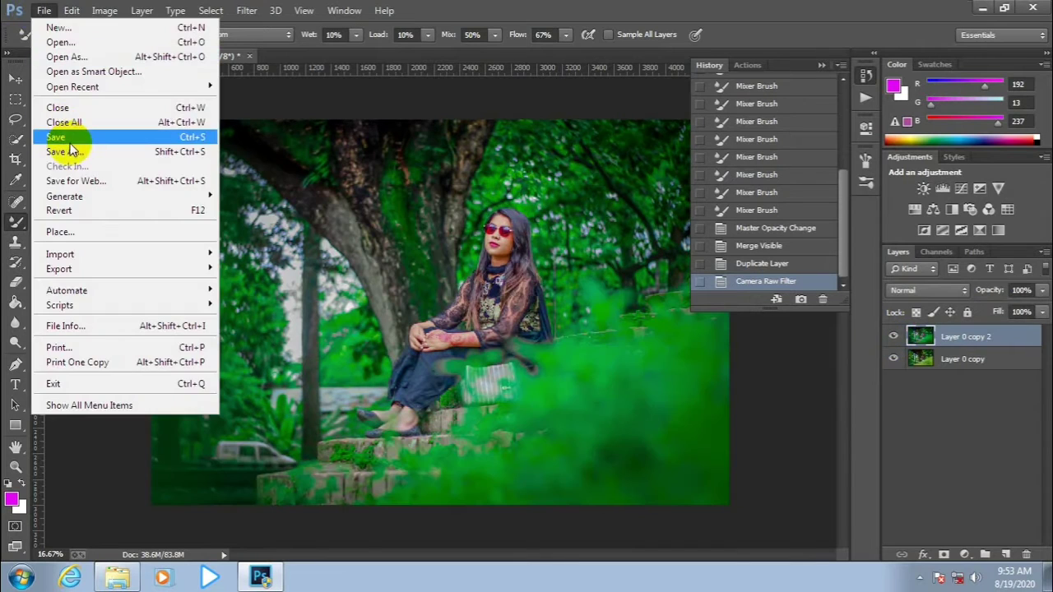
left_click(70, 142)
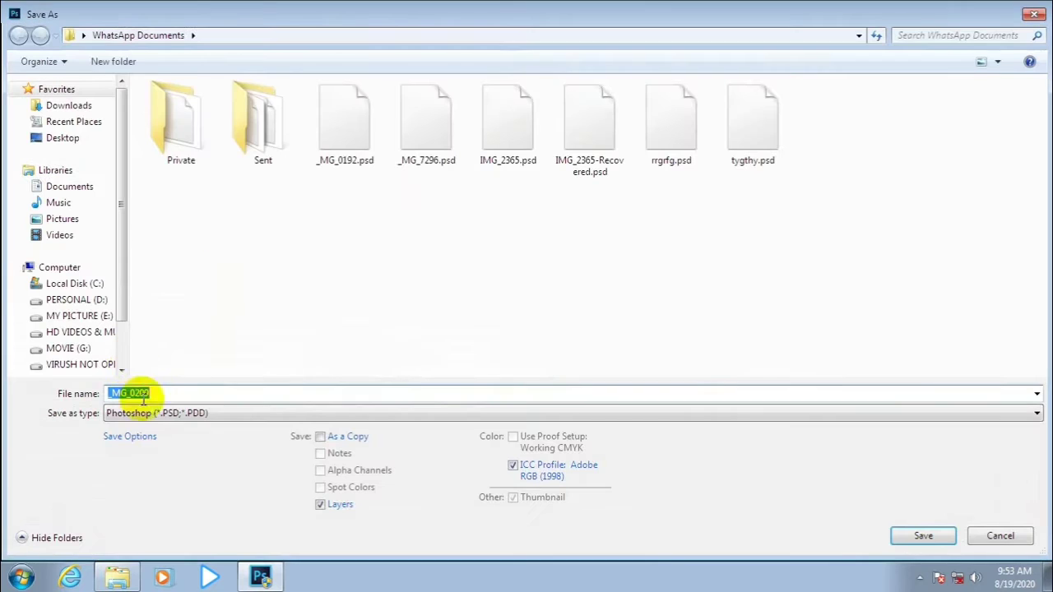
type("v")
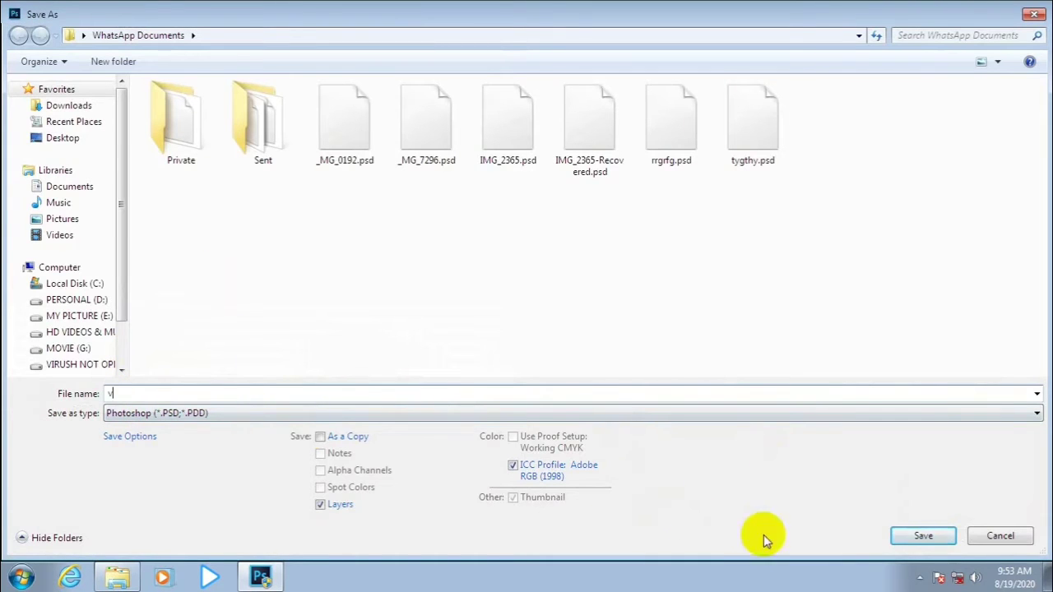
left_click(923, 536)
left_click(682, 169)
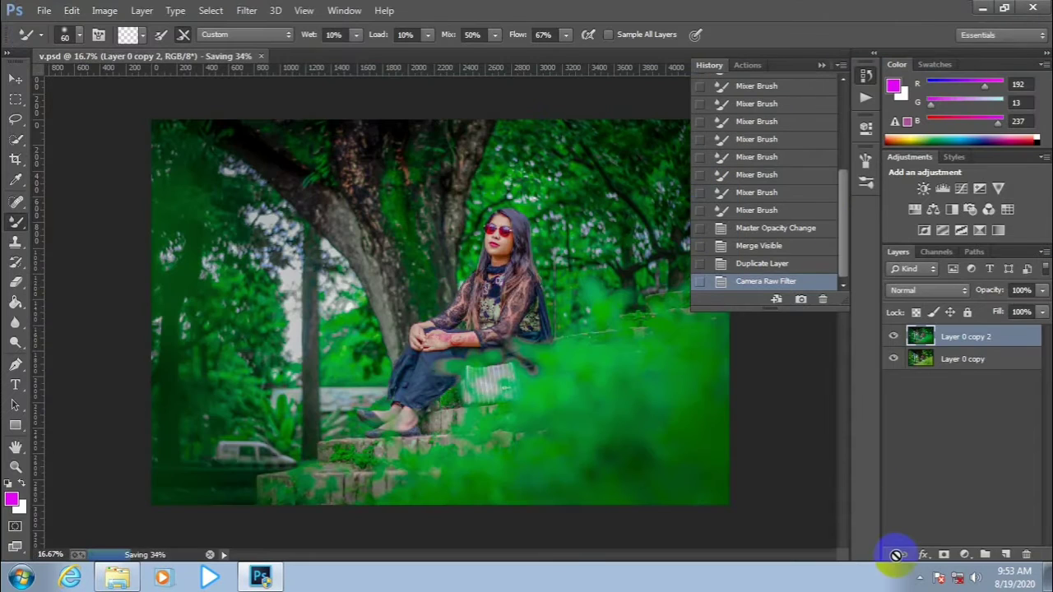
left_click(920, 578)
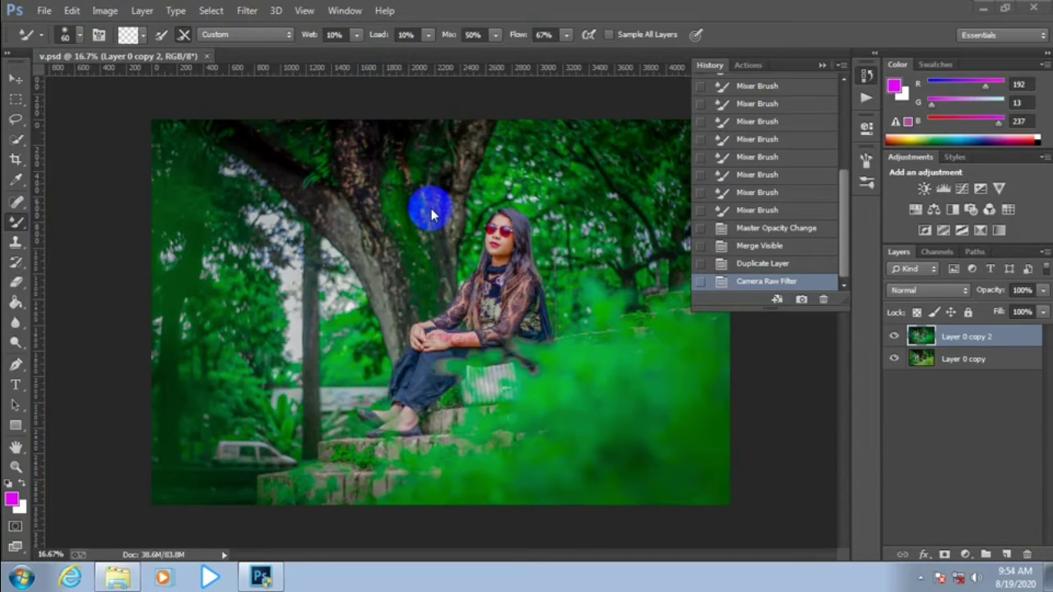
Zoom in and scroll around to inspect the saved portrait.
key("ctrl+plus")
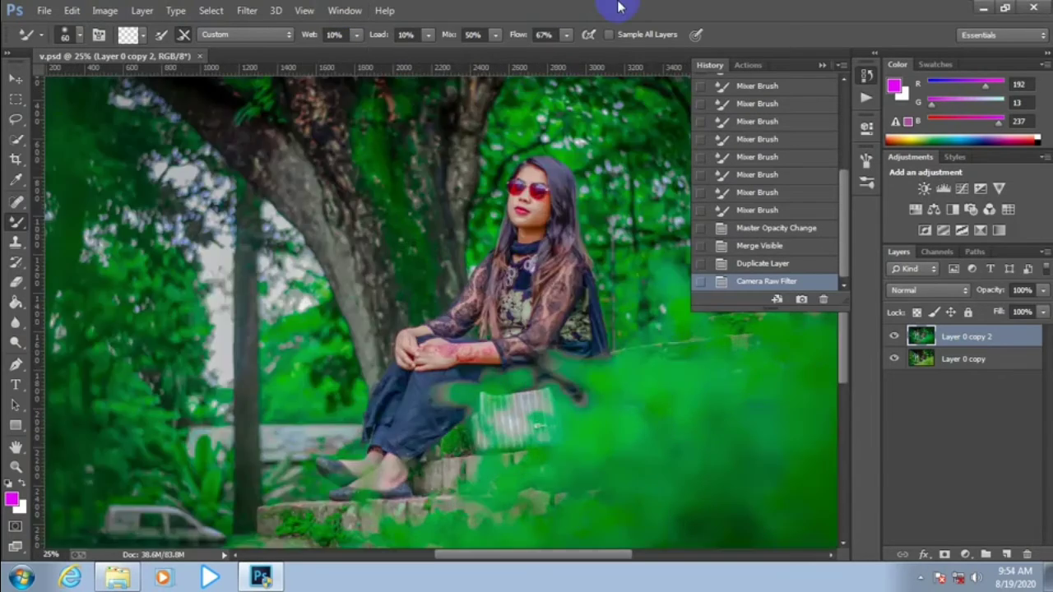
key("ctrl+plus")
scroll(336, 404, "up", 1)
scroll(337, 404, "up", 2)
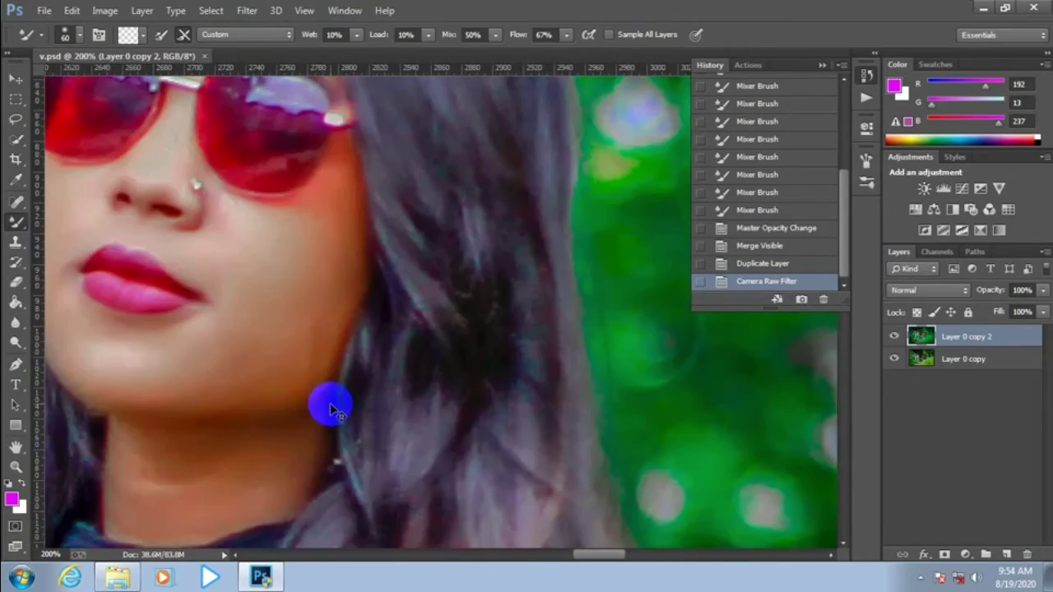
scroll(333, 409, "down", 2)
scroll(333, 409, "down", 1)
scroll(333, 409, "down", 2)
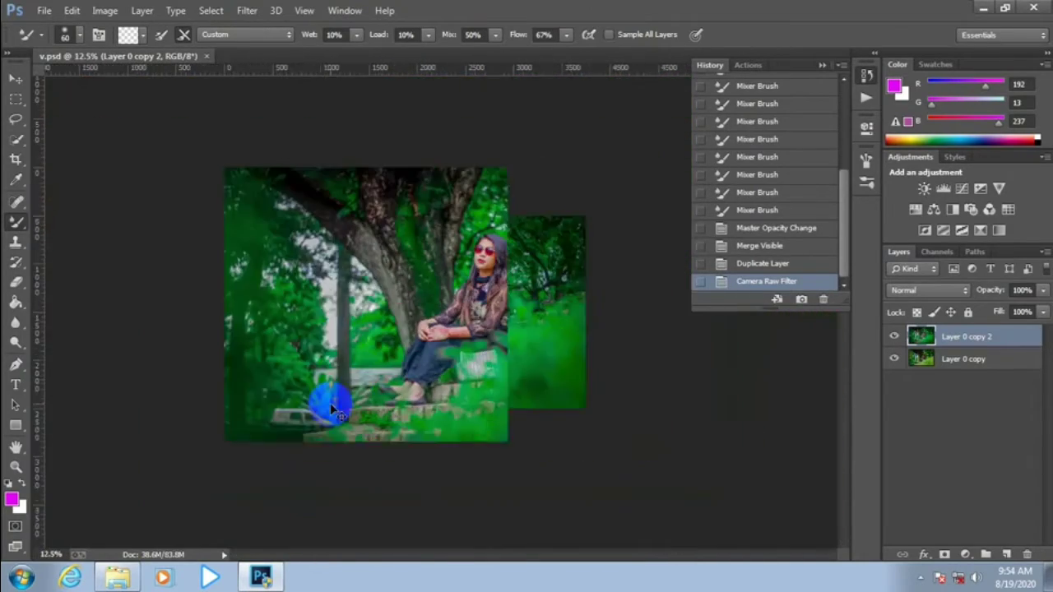
scroll(333, 409, "down", 1)
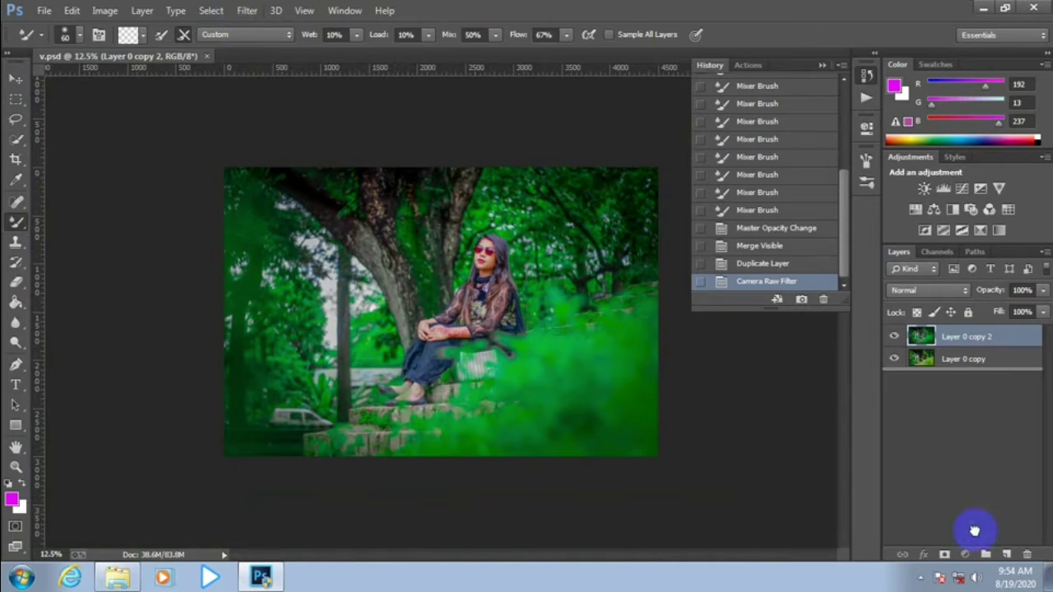
Duplicate the graded layer and target Blacks in Selective Color.
left_click_drag(946, 337, 1006, 554)
left_click(45, 10)
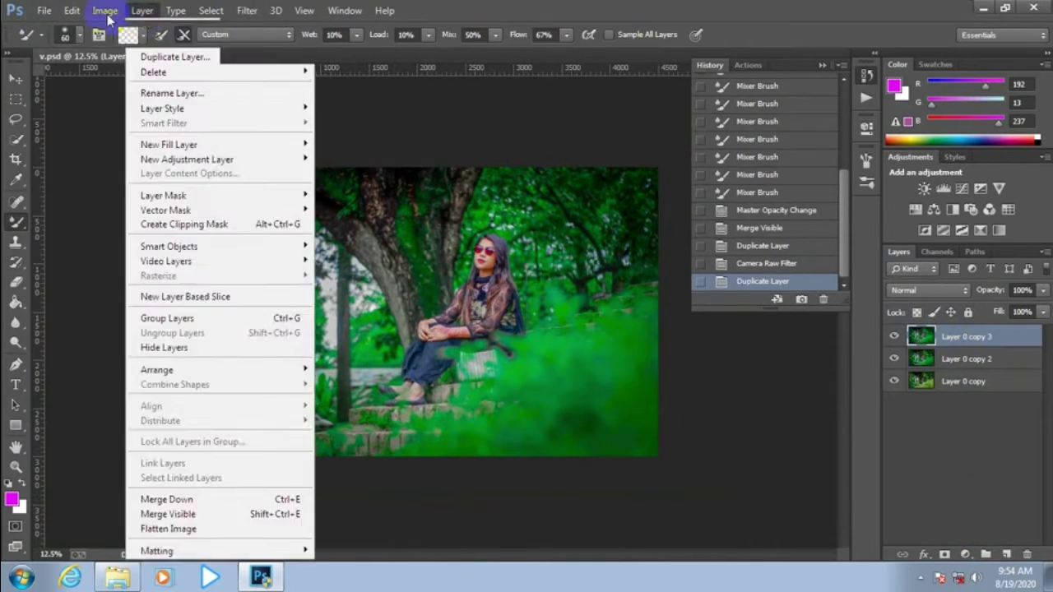
mouse_move(138, 51)
left_click(313, 283)
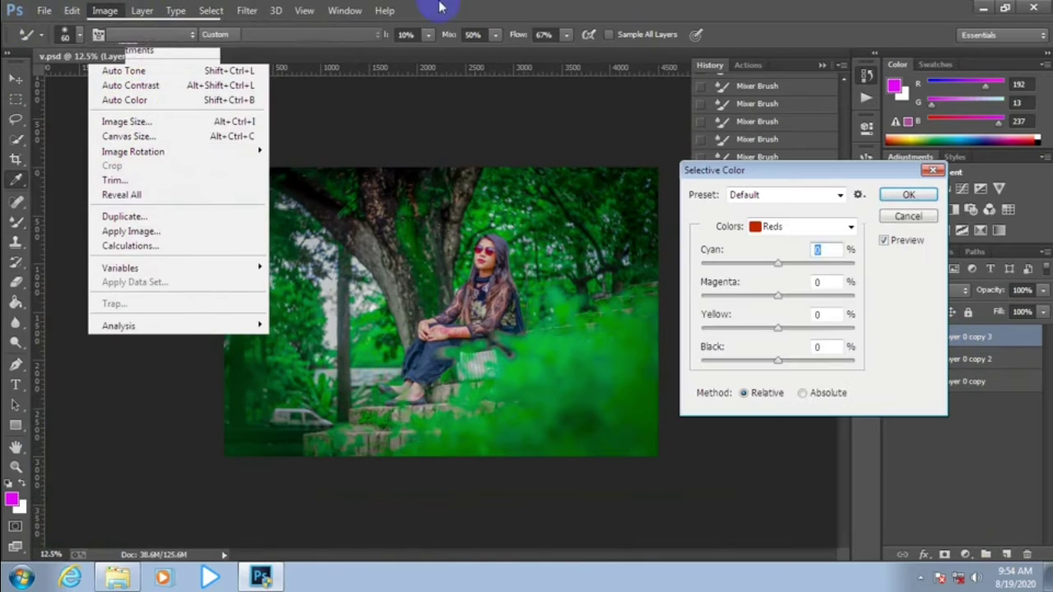
left_click(799, 226)
left_click(777, 362)
Set Blacks to Cyan +15, Magenta -6, Yellow -10, Black +6 and apply.
mouse_move(776, 362)
left_mouse_down()
mouse_move(757, 362)
mouse_move(792, 362)
mouse_move(780, 364)
mouse_move(801, 329)
mouse_move(769, 330)
mouse_move(813, 333)
left_mouse_up()
mouse_move(856, 329)
left_mouse_down()
mouse_move(795, 330)
mouse_move(827, 333)
left_mouse_up()
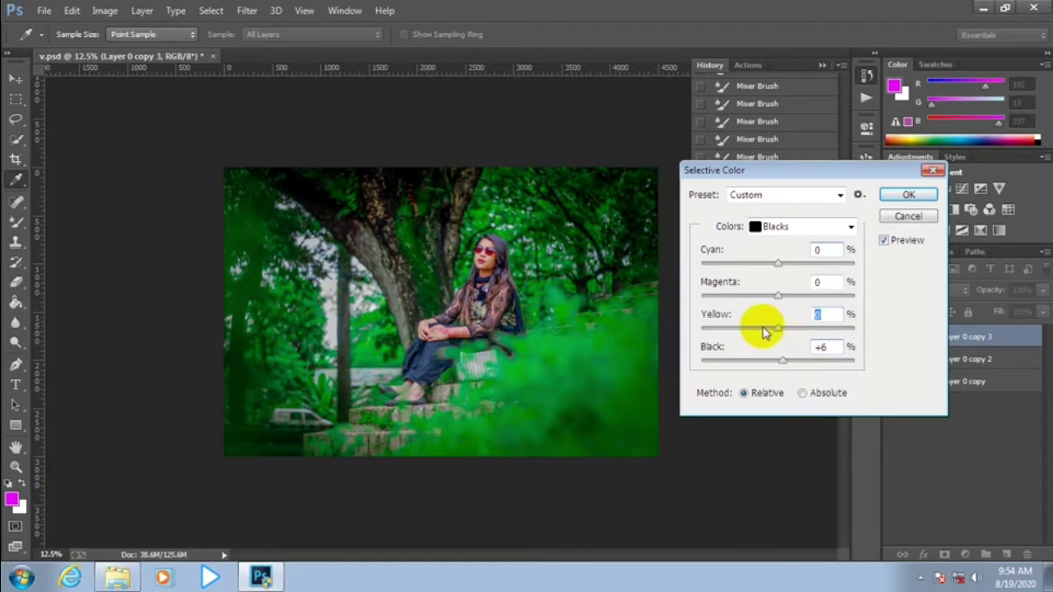
left_click_drag(759, 331, 780, 334)
left_click_drag(794, 296, 782, 303)
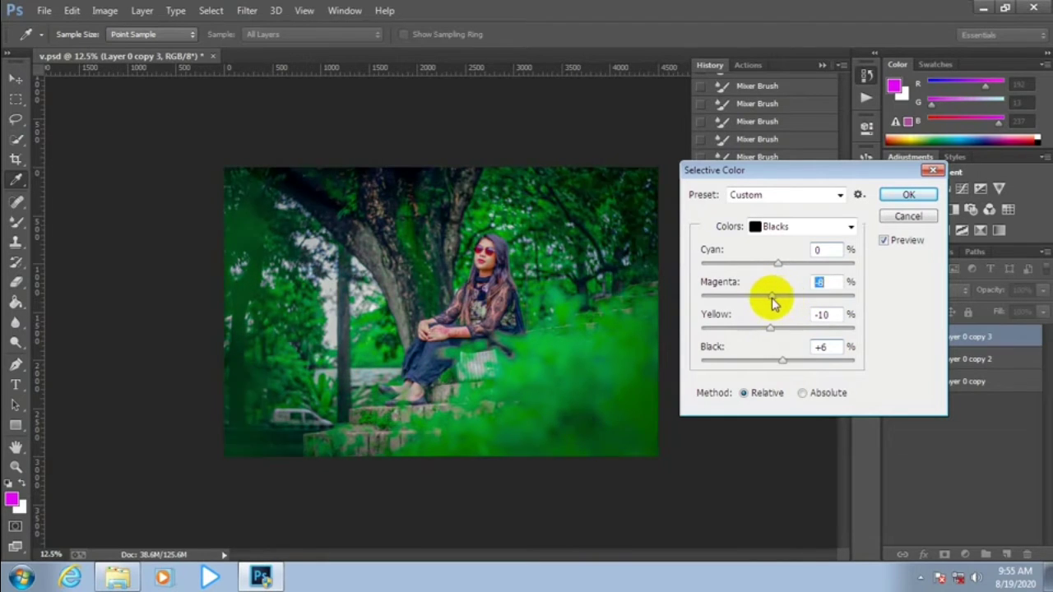
left_click_drag(794, 268, 780, 273)
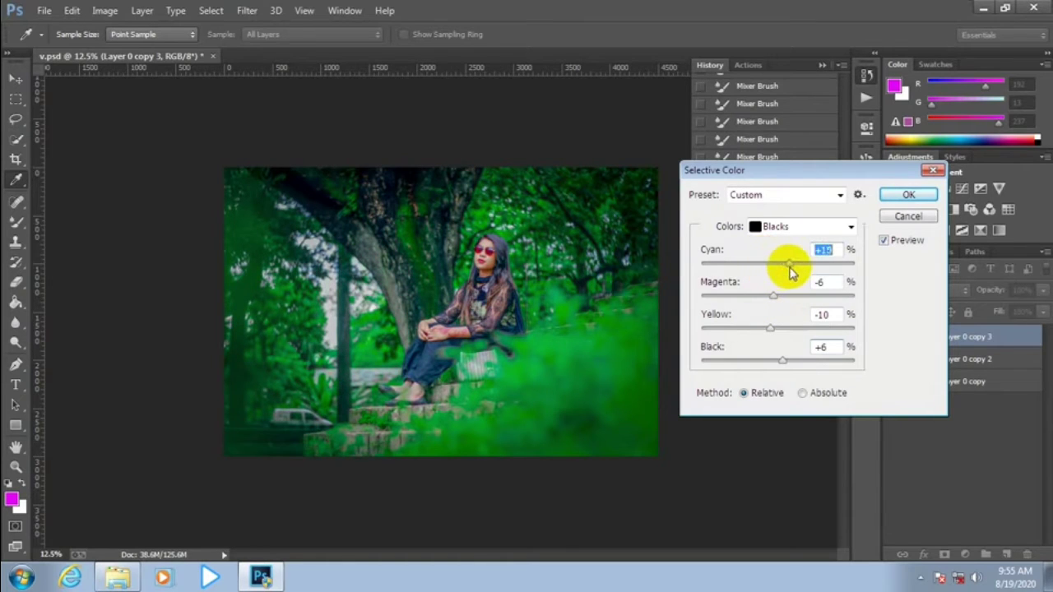
left_click(896, 194)
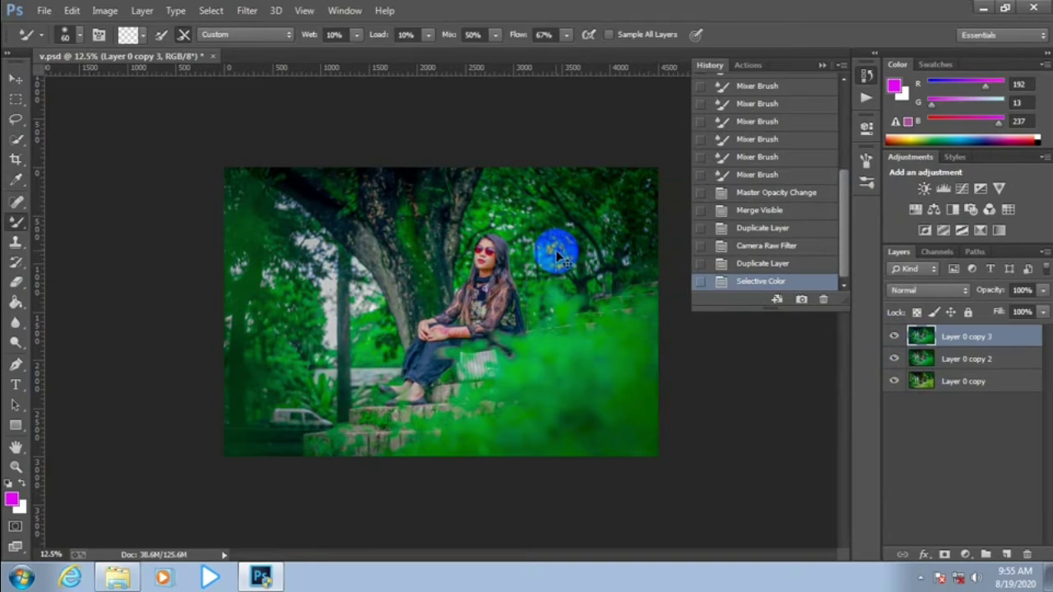
Zoom in and toggle the top layer to compare the image.
key("ctrl+plus")
key("ctrl+plus")
key("ctrl+plus")
key("ctrl+plus")
left_click_drag(499, 334, 845, 375)
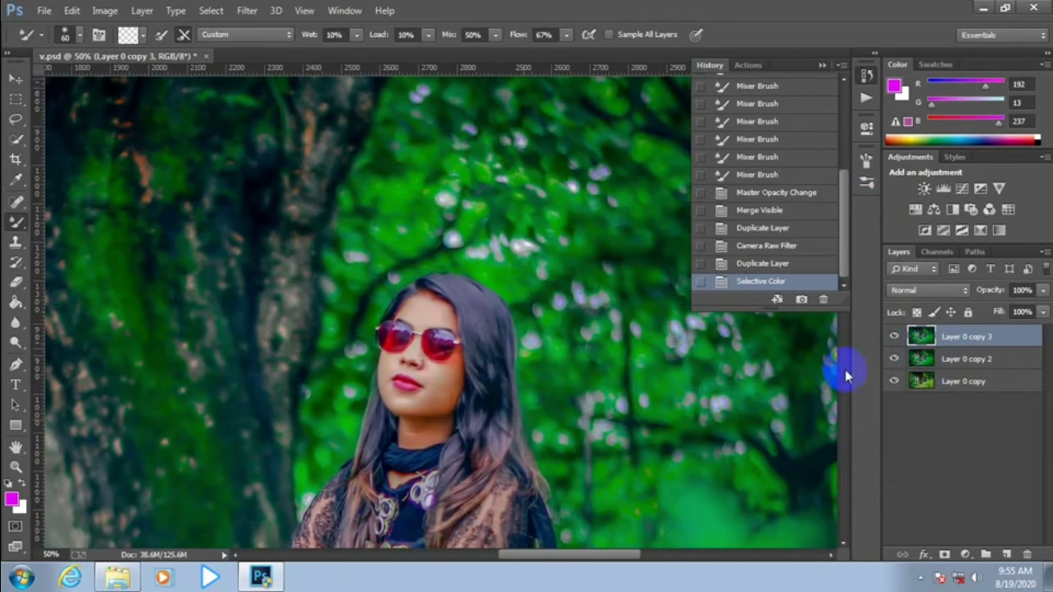
left_click(894, 336)
left_click(894, 336)
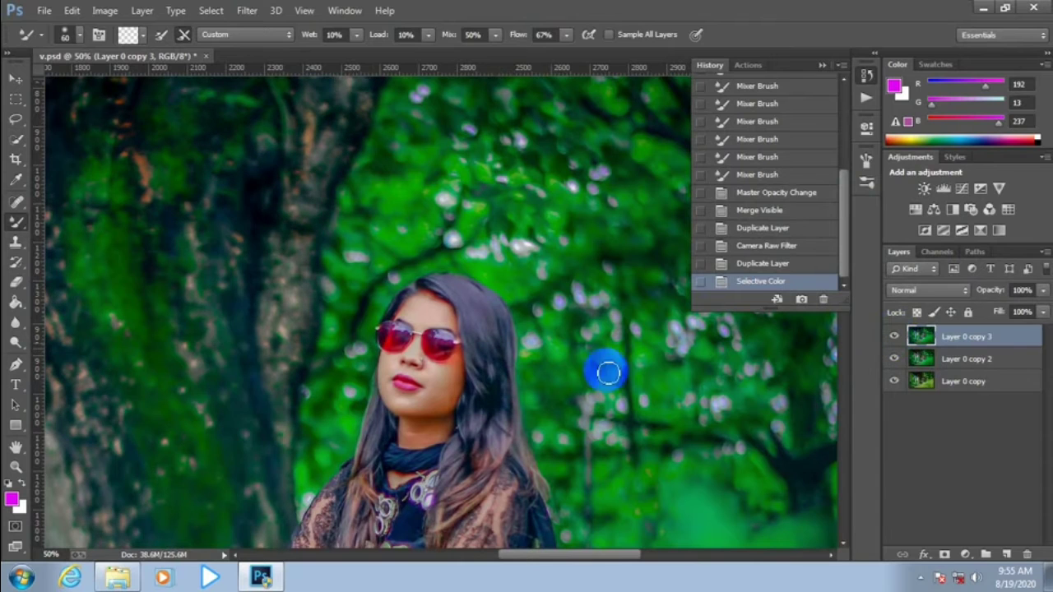
Erase the blue blob beside the glasses and the chin marks at 100% opacity and flow.
left_click(16, 283)
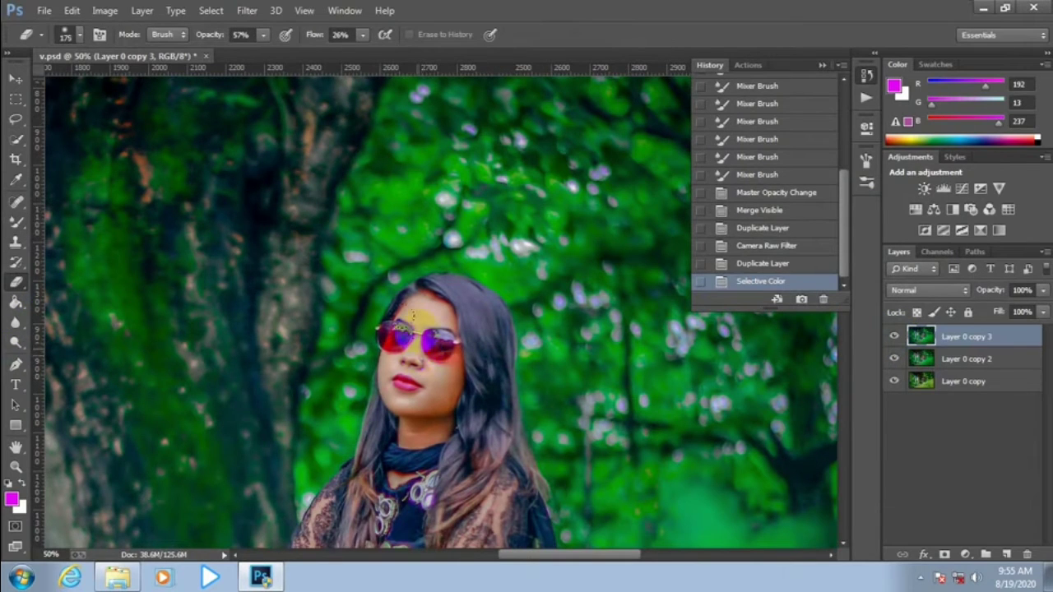
left_click_drag(470, 356, 487, 369)
left_click_drag(264, 45, 303, 51)
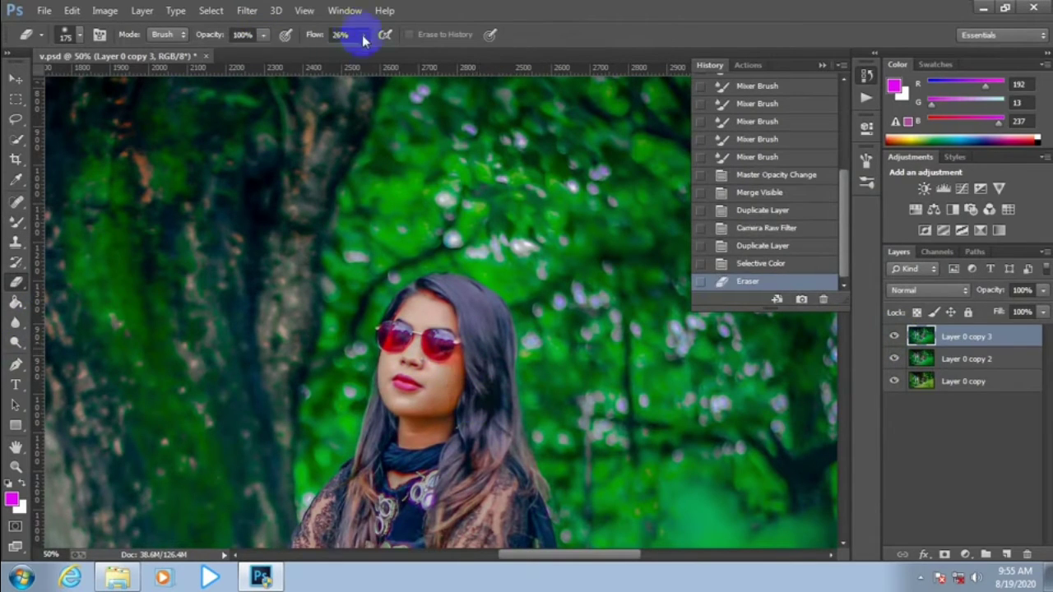
left_click_drag(362, 34, 426, 51)
left_click_drag(409, 427, 402, 425)
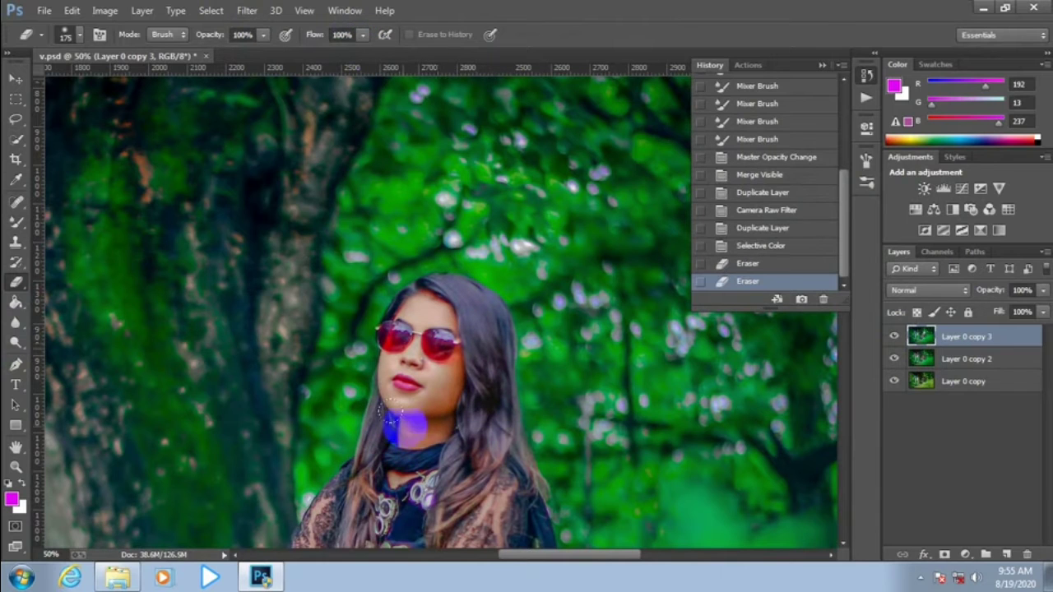
left_click(487, 423)
Erase the blue marks on the hand, then zoom out to the whole photo.
scroll(439, 398, "down", 3)
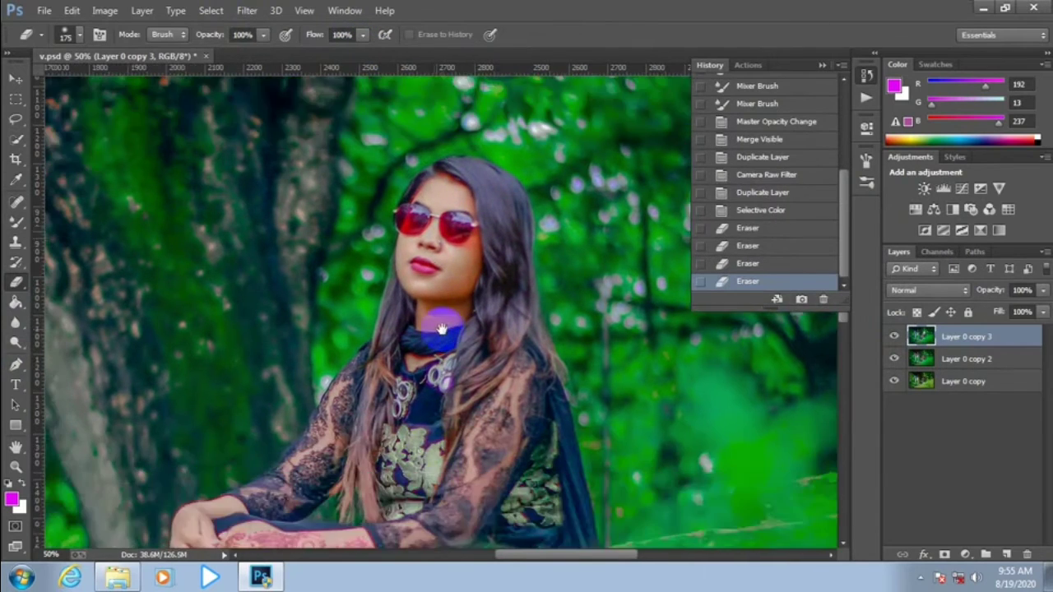
left_click(443, 327)
scroll(442, 328, "down", 3)
left_click(372, 475)
scroll(372, 475, "down", 3)
left_click(400, 393)
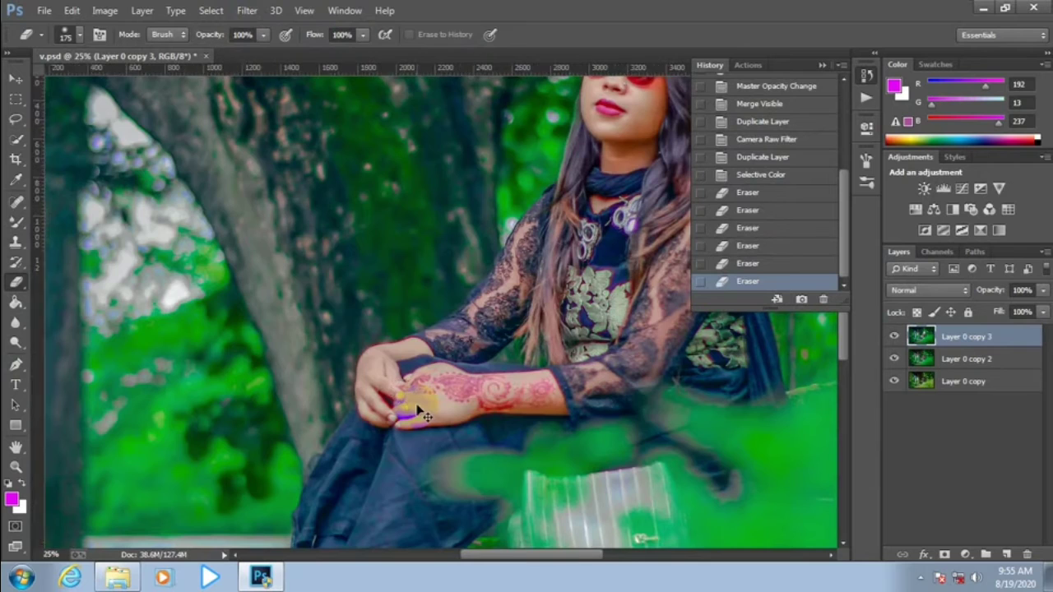
key("ctrl+minus")
key("ctrl+minus")
key("ctrl+minus")
Hide Layer 0 copy 3 and cancel an attempted Flatten Image.
left_click(894, 338)
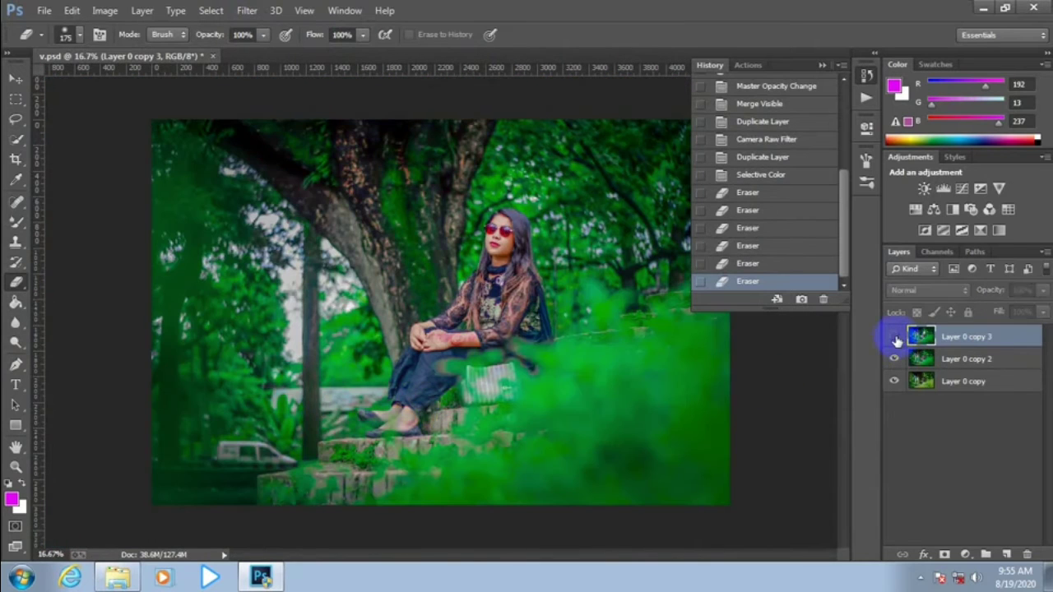
left_click(895, 338)
left_click(894, 338)
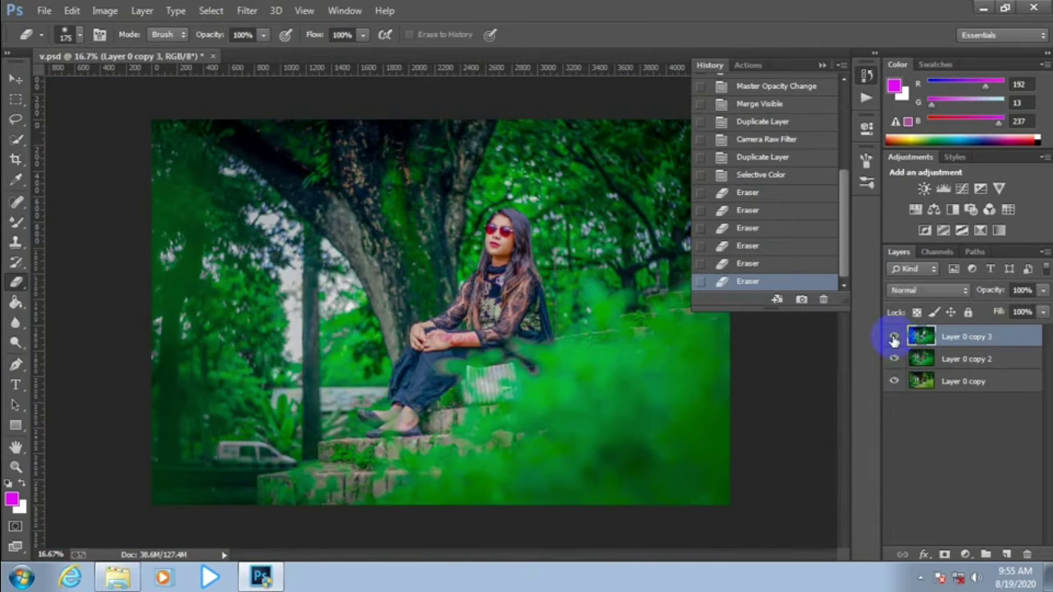
left_click(895, 344)
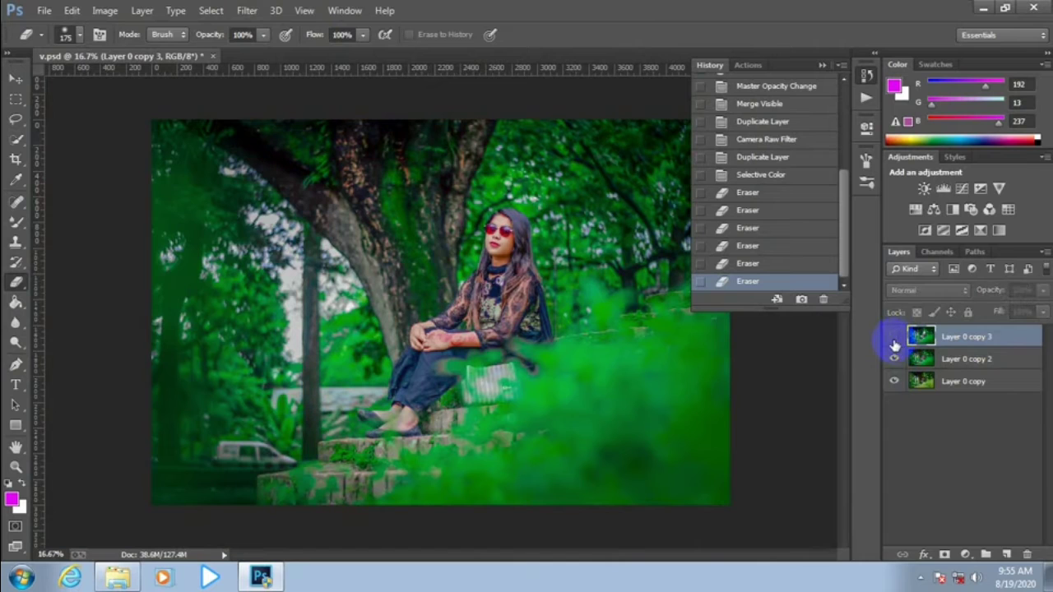
right_click(944, 342)
left_click(689, 466)
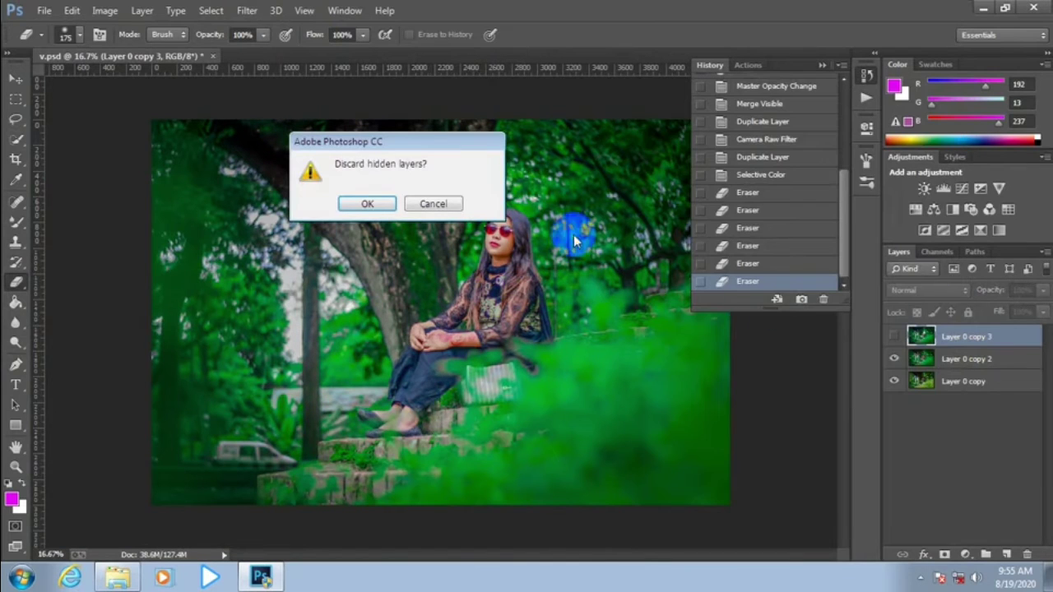
key("Escape")
left_click(895, 338)
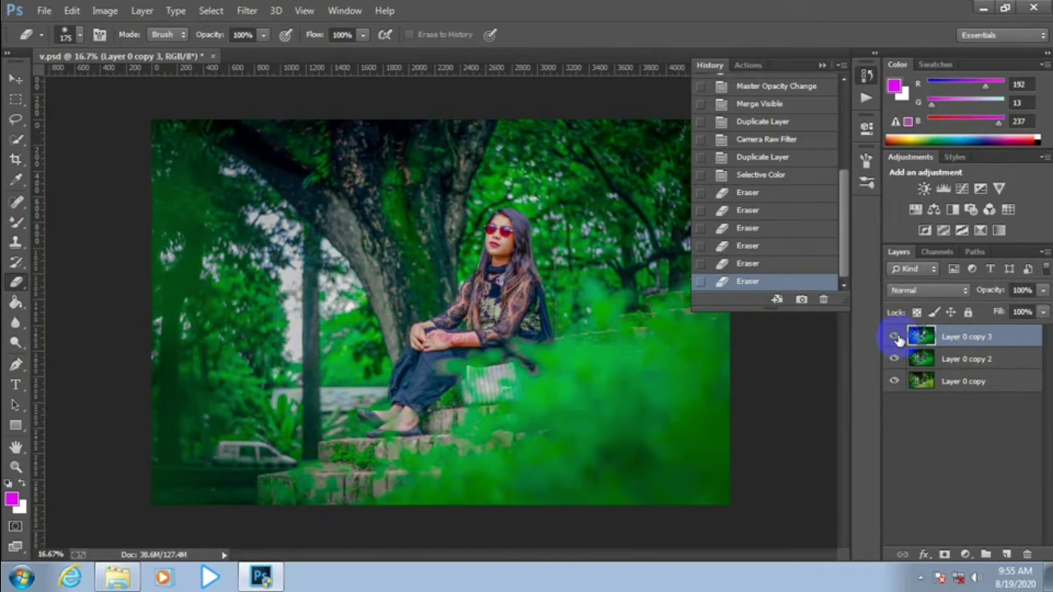
left_click(895, 338)
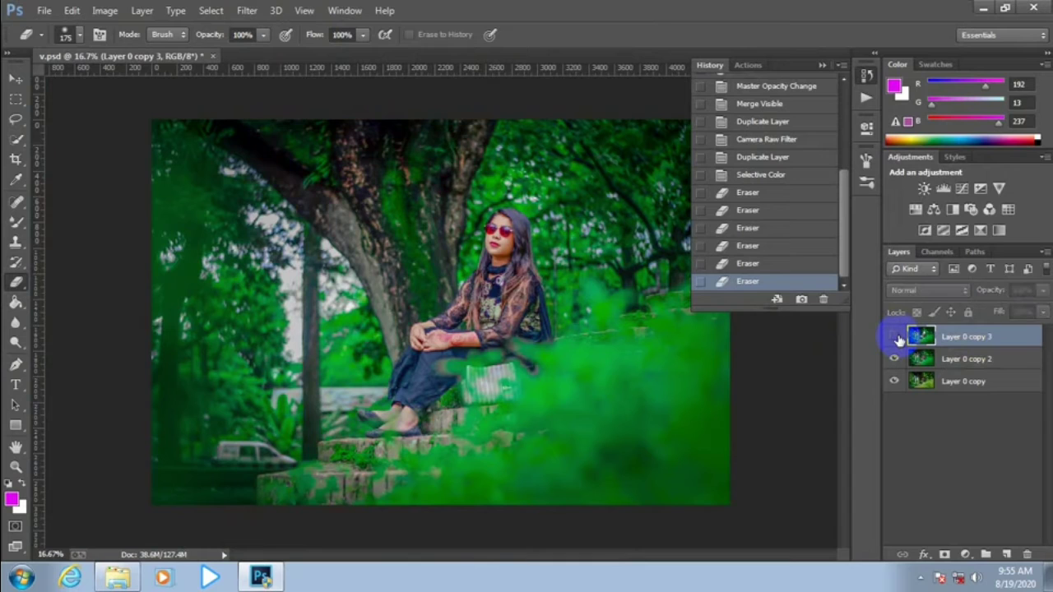
Delete Layer 0 copy 3 via its context menu and confirm.
right_click(950, 339)
left_click(683, 149)
left_click(375, 202)
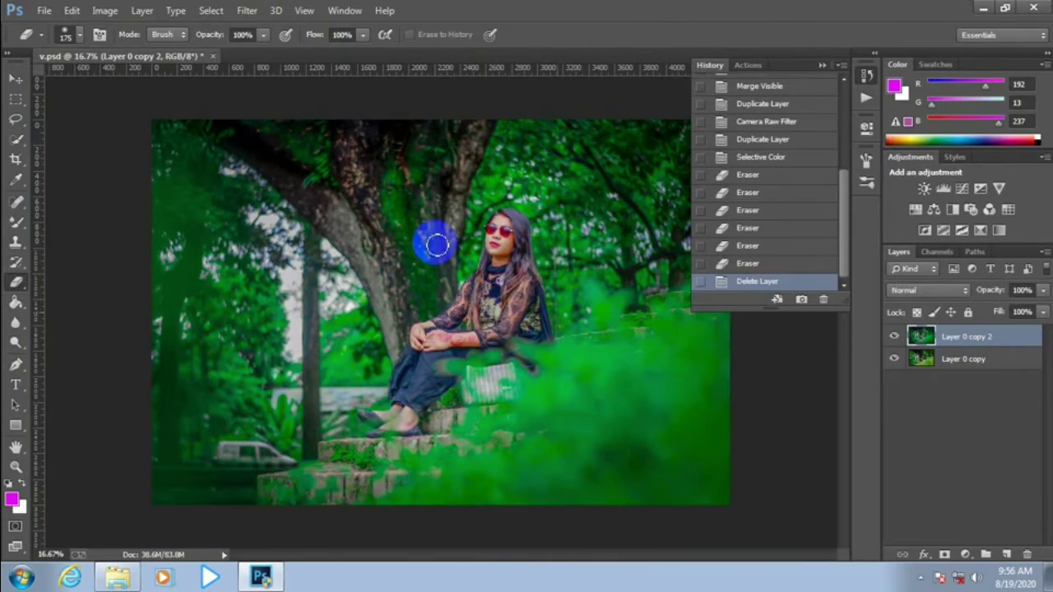
left_click(248, 10)
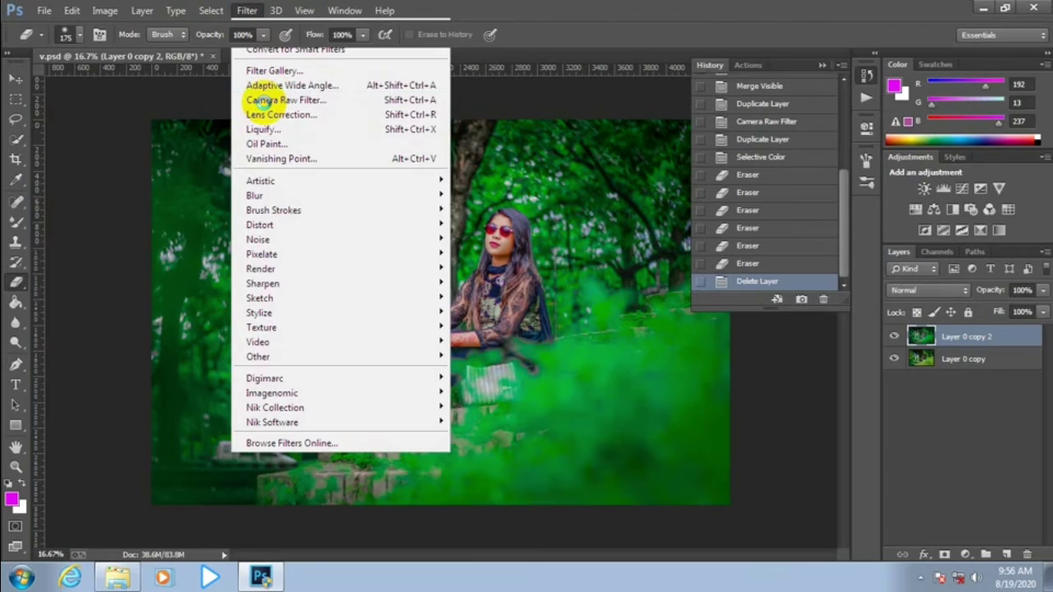
Set Camera Raw Detail Luminance noise reduction to 10 with Detail 50 and apply it.
left_click(424, 100)
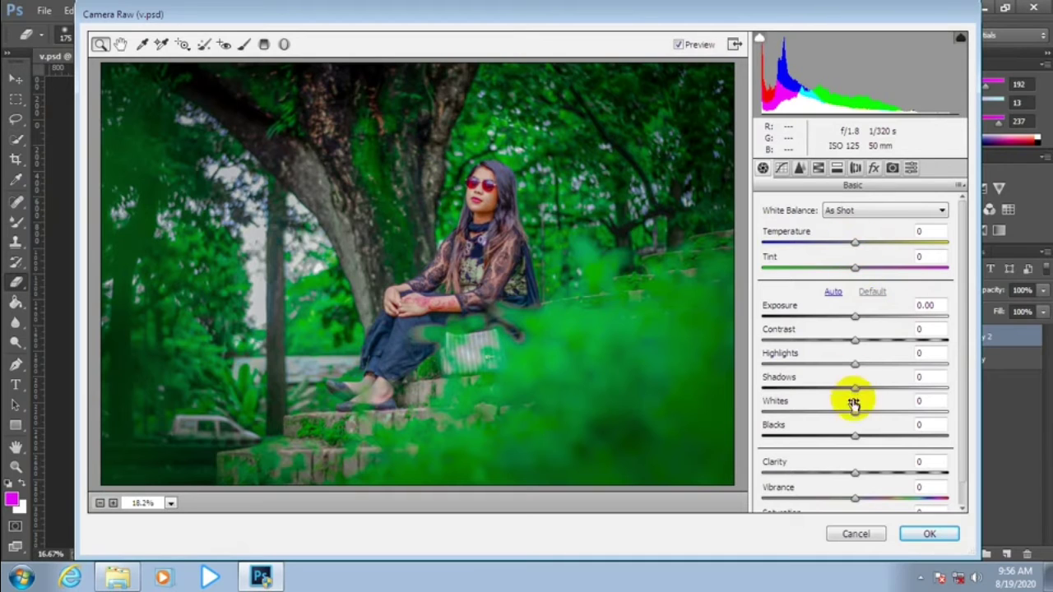
left_click(798, 168)
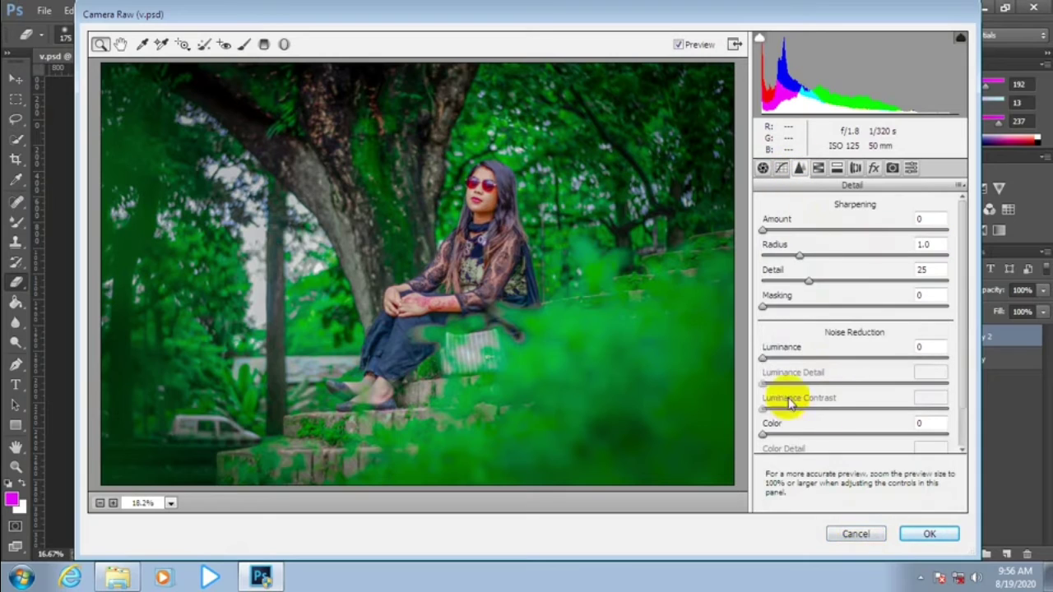
left_click_drag(784, 361, 780, 359)
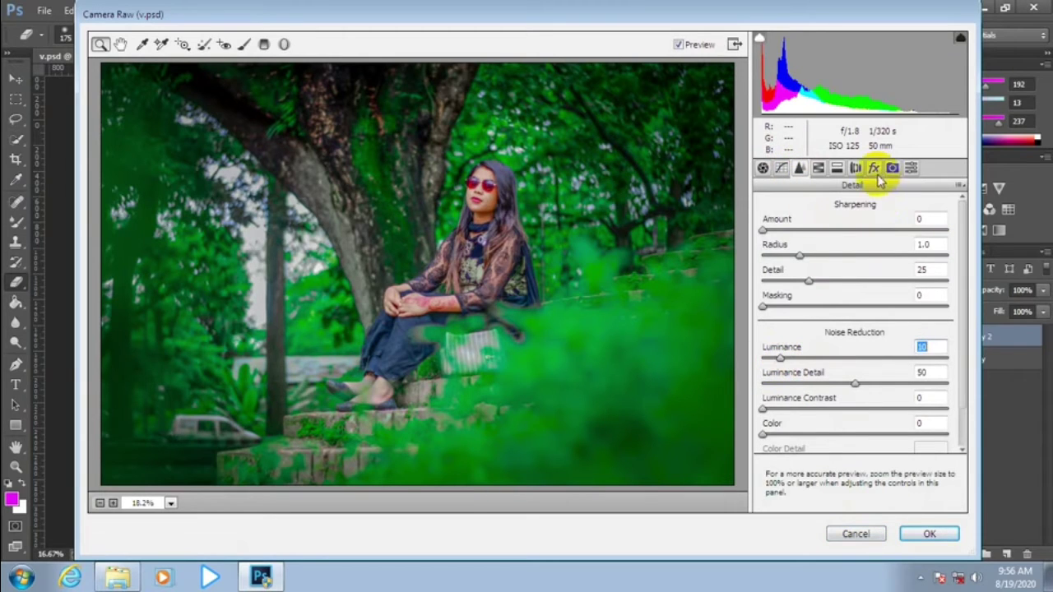
left_click(818, 168)
left_click(930, 534)
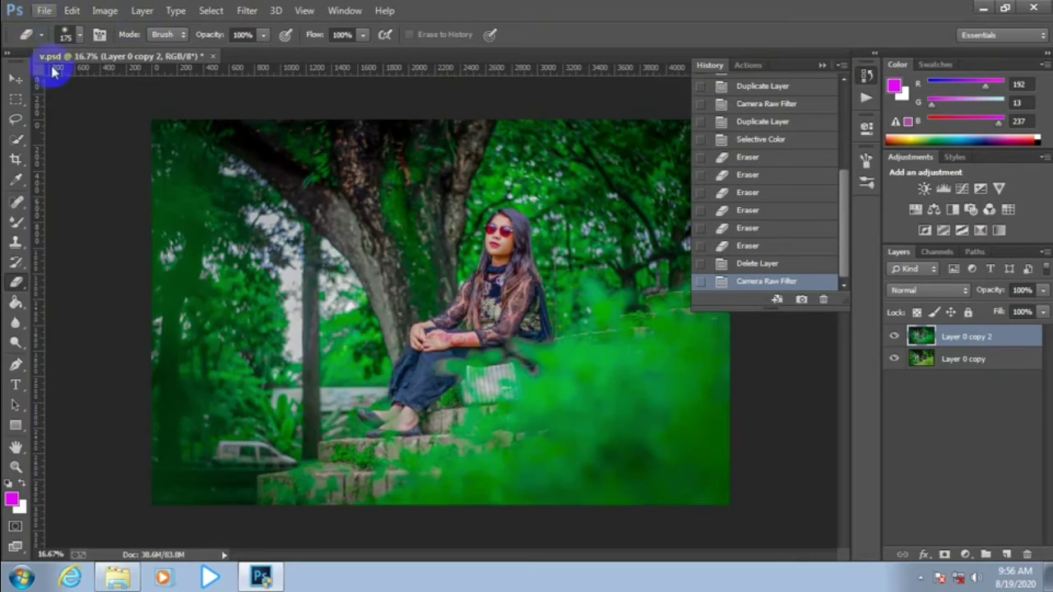
Place the soft pinkish glow image from E:\RaAz BaCkRoNd\Finel Backround 2018\lite.
left_click(43, 10)
left_click(69, 230)
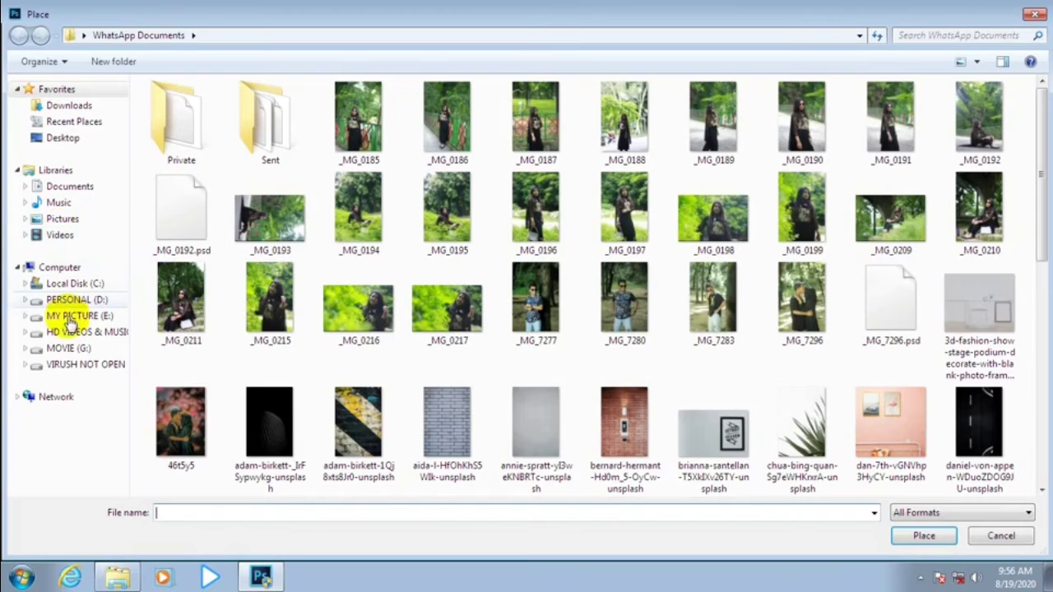
left_click(66, 317)
double_click(173, 434)
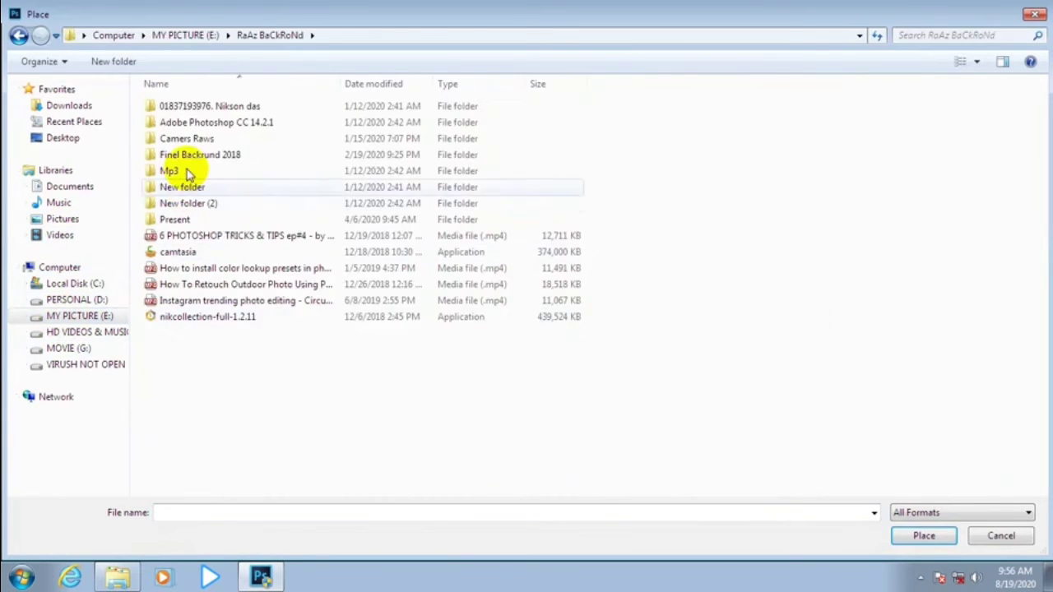
double_click(188, 157)
double_click(344, 235)
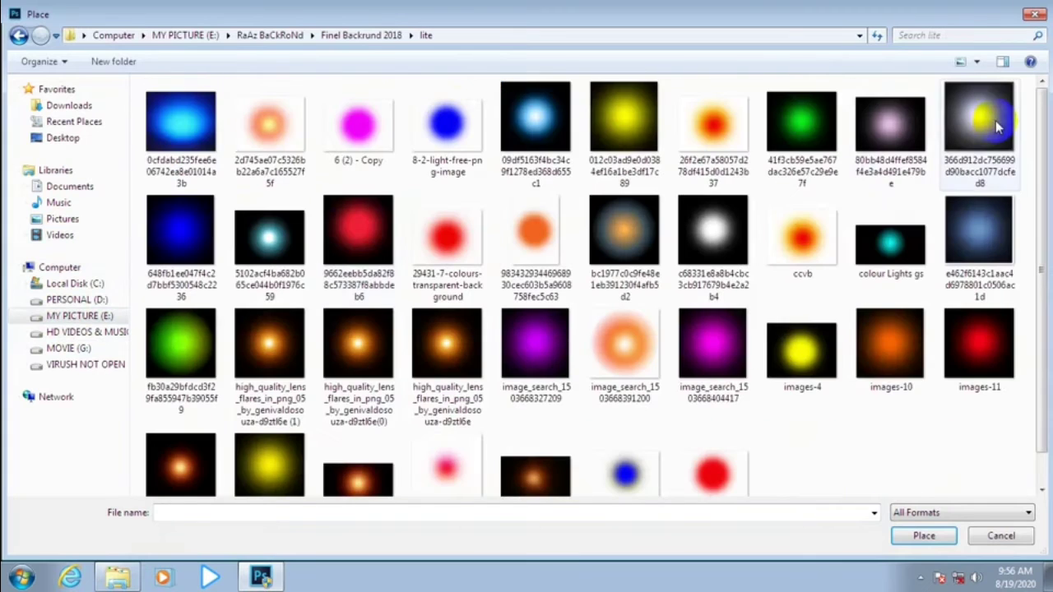
double_click(896, 121)
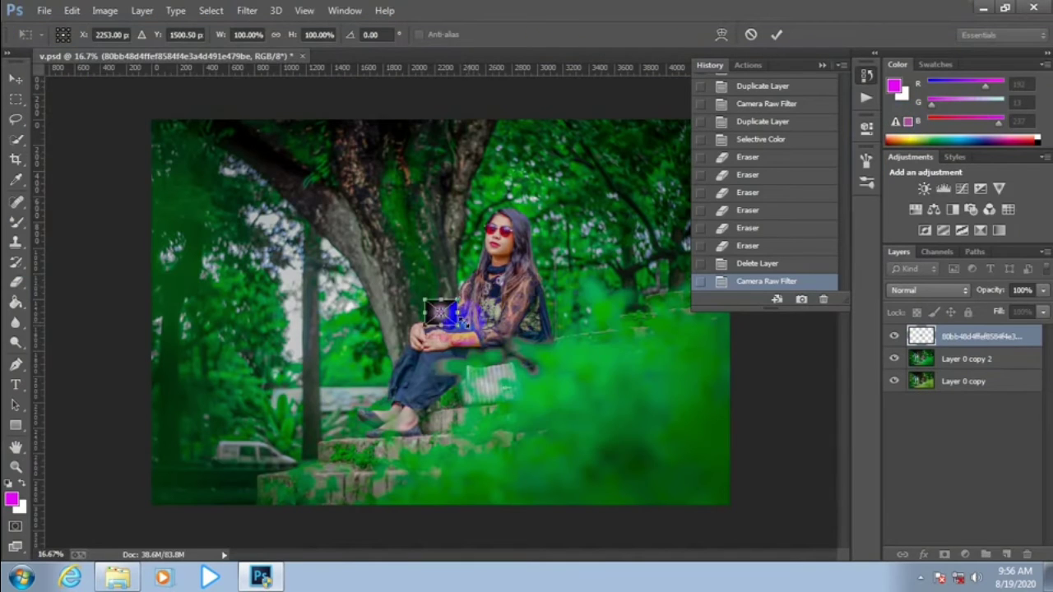
Set the light layer to Screen and enlarge it over the photo's upper-left.
left_click_drag(473, 329, 623, 446)
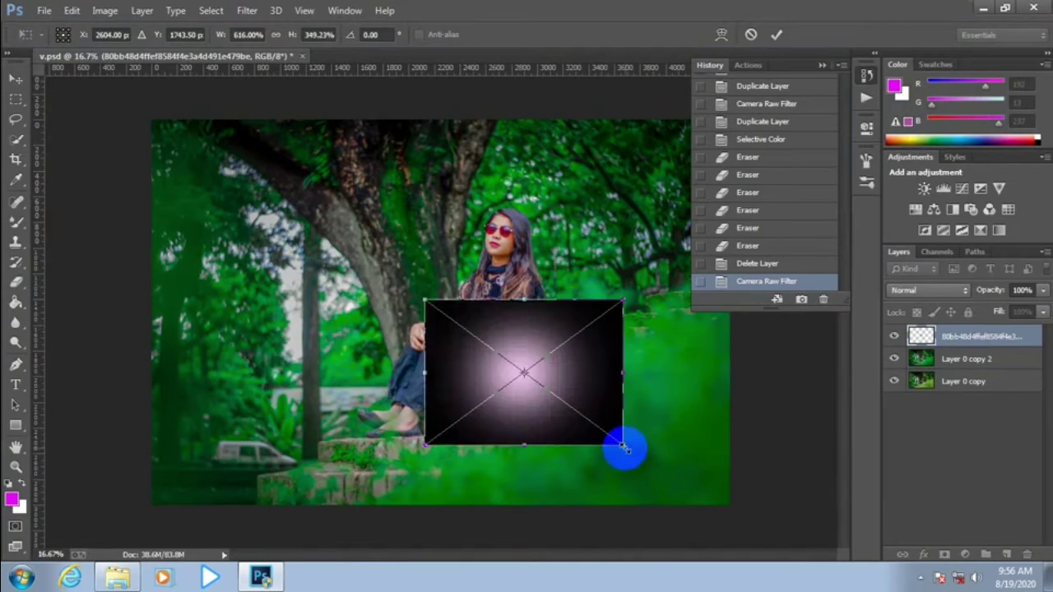
left_click(942, 298)
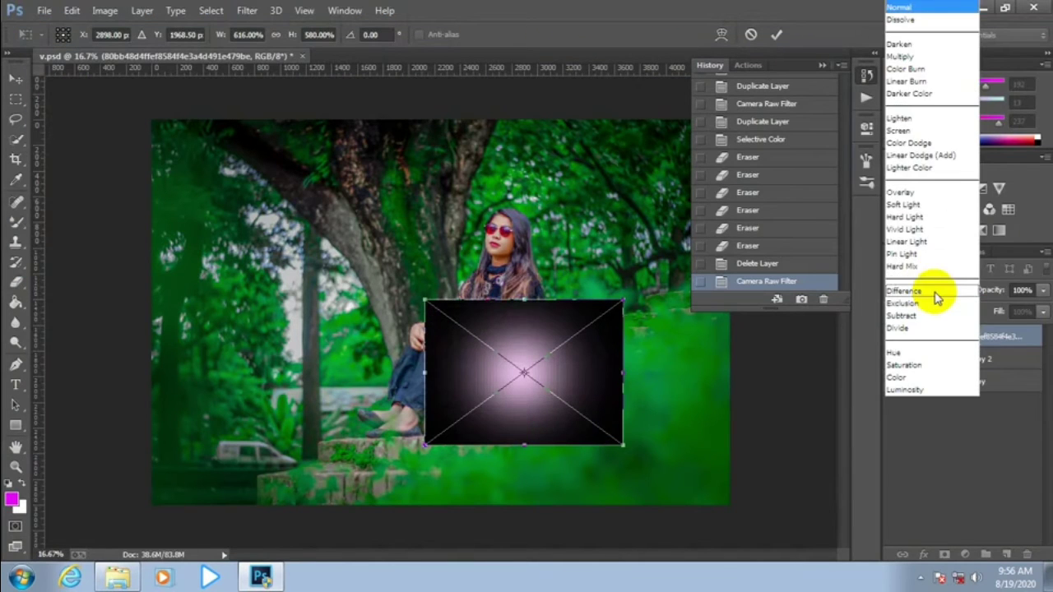
left_click(901, 135)
left_click_drag(510, 362, 188, 153)
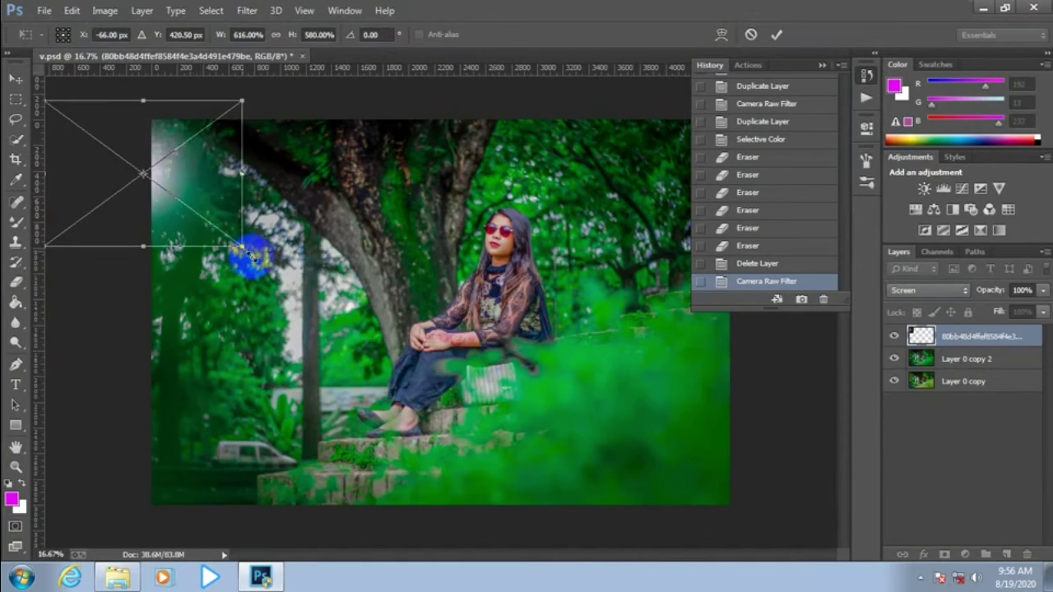
mouse_move(245, 249)
left_mouse_down()
mouse_move(523, 506)
mouse_move(444, 307)
left_mouse_up()
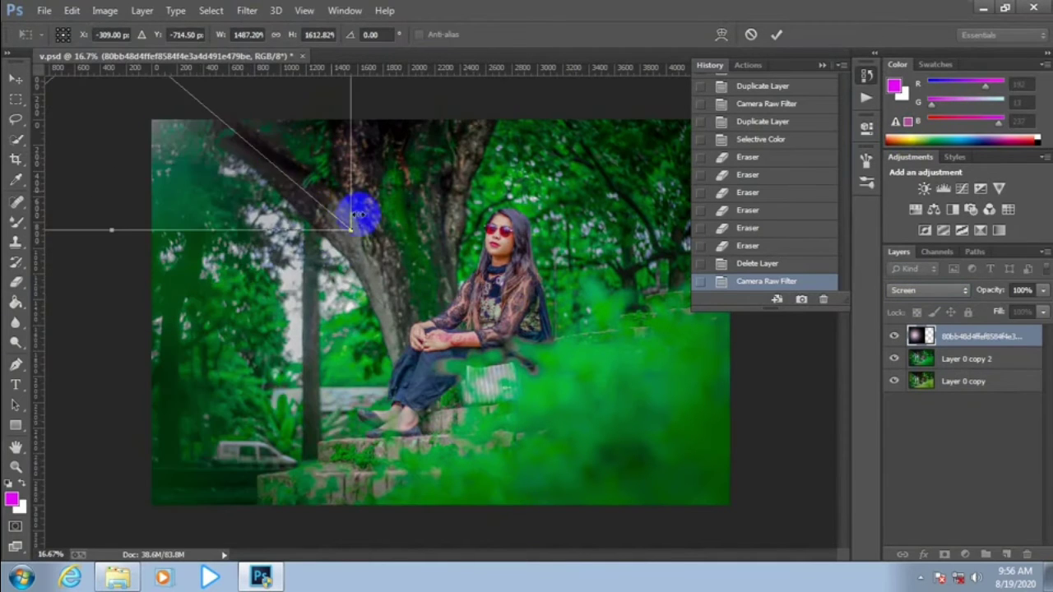
mouse_move(577, 447)
left_mouse_down()
mouse_move(462, 397)
mouse_move(831, 262)
mouse_move(512, 294)
mouse_move(517, 322)
left_mouse_up()
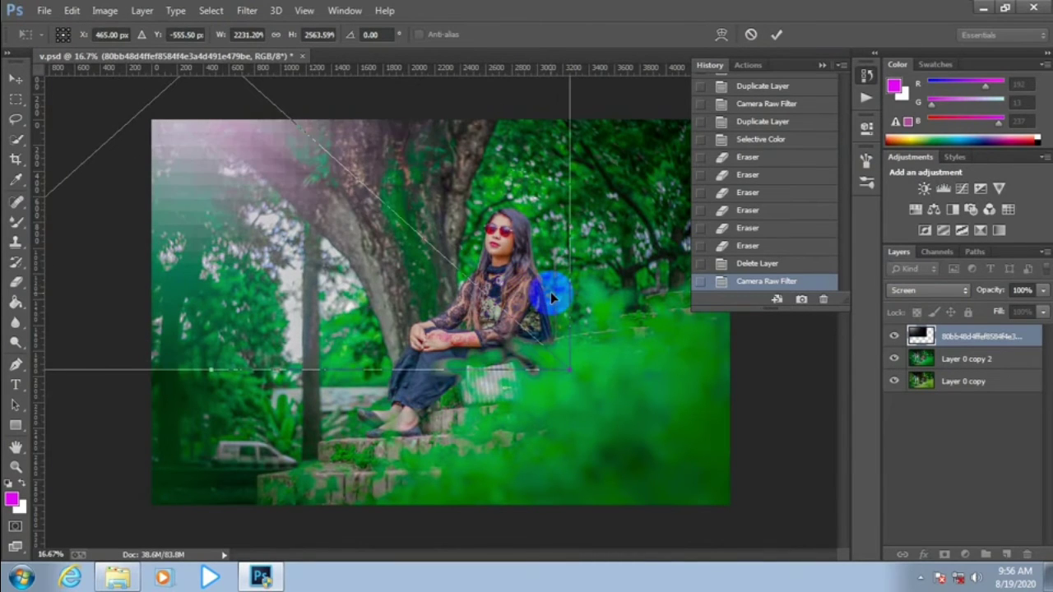
Commit the light layer, lower it to 58% opacity, and apply a Gaussian Blur.
key("Return")
key("e")
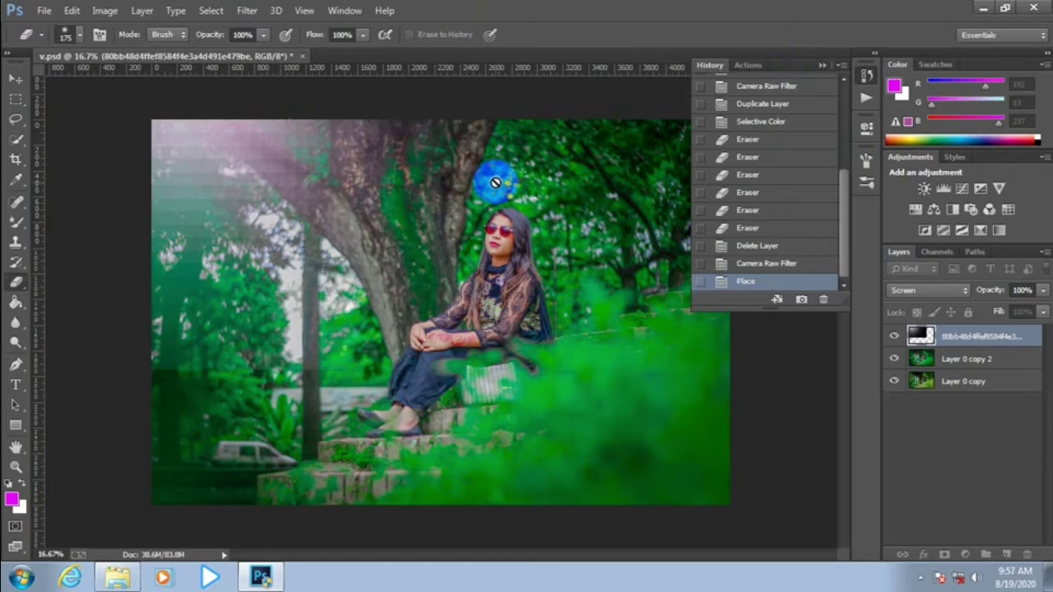
left_click_drag(1010, 311, 1011, 311)
left_click(247, 11)
mouse_move(255, 195)
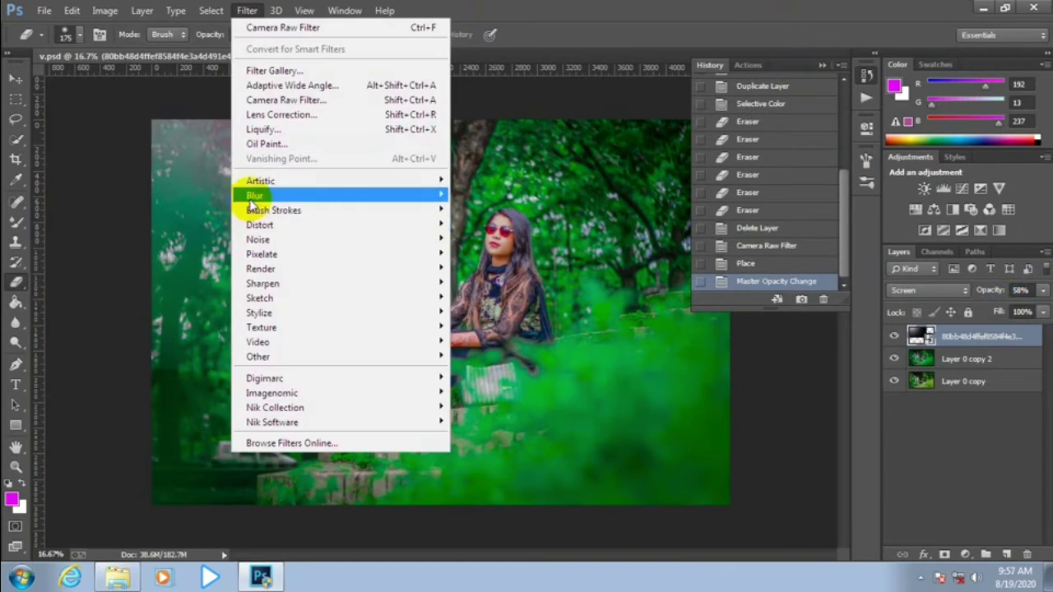
left_click(484, 306)
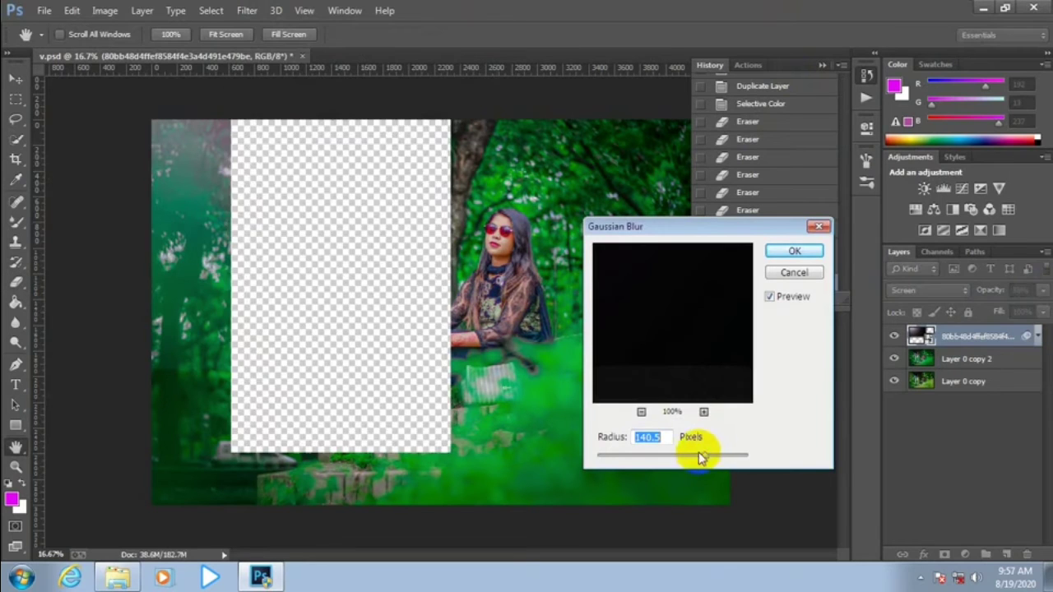
left_click(784, 257)
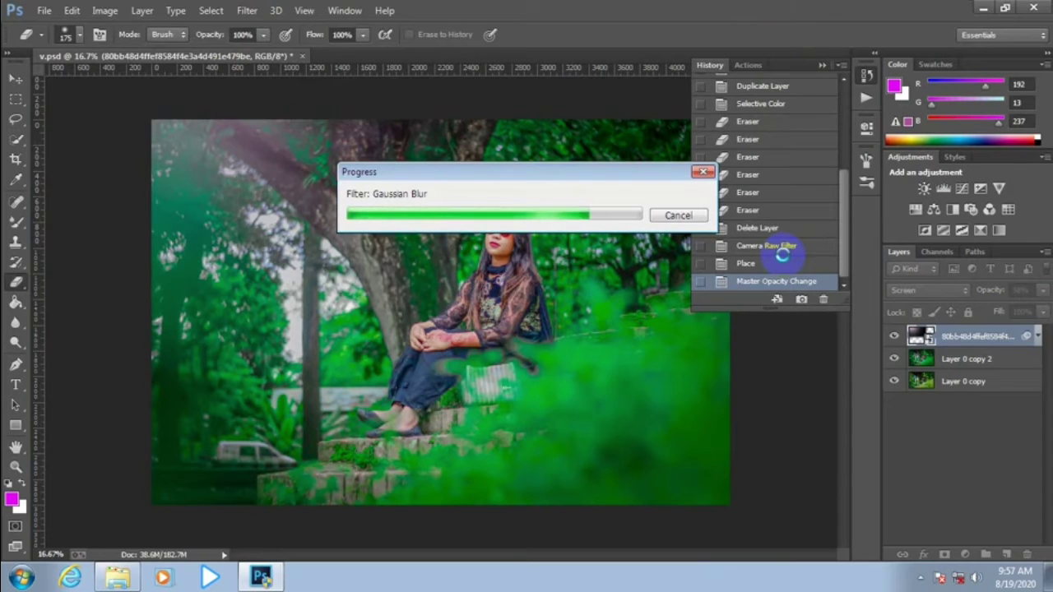
Flatten the image, step back, and toggle Layer 0 copy 2 to compare grades.
right_click(958, 337)
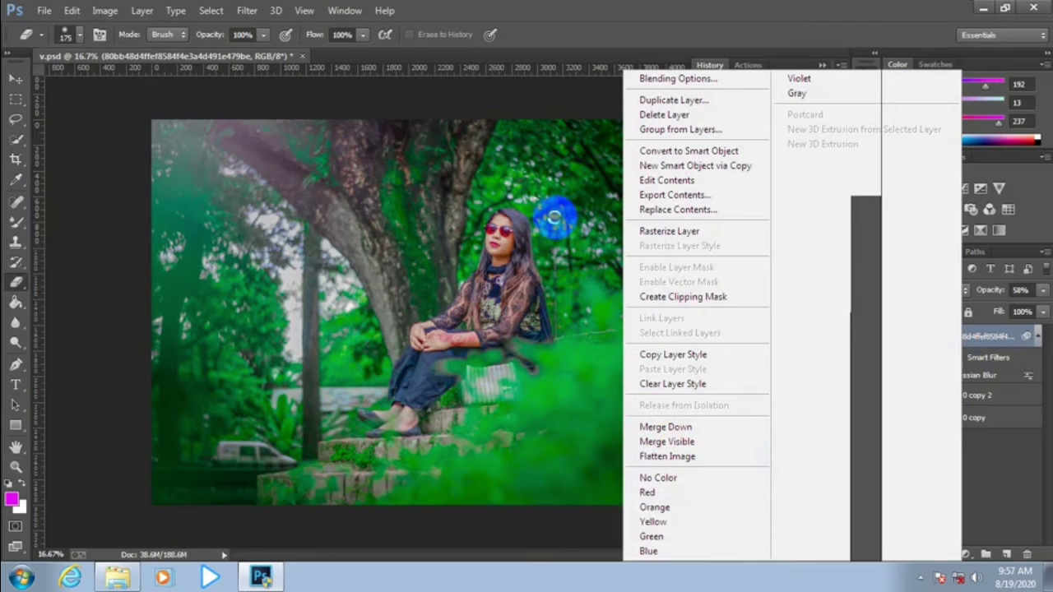
left_click(668, 456)
left_click(782, 264)
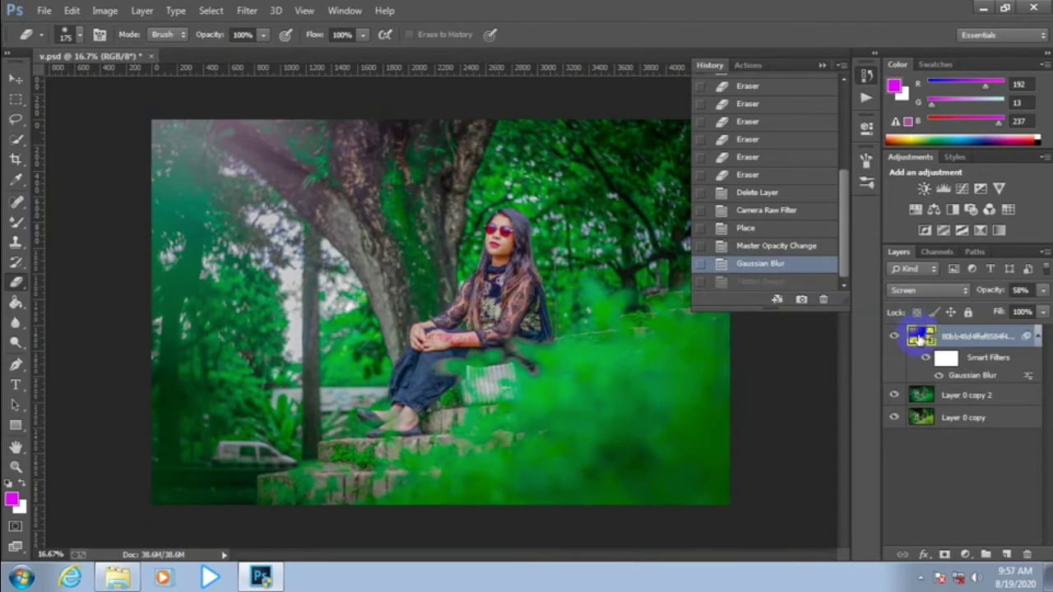
left_click(894, 395)
left_click(893, 395)
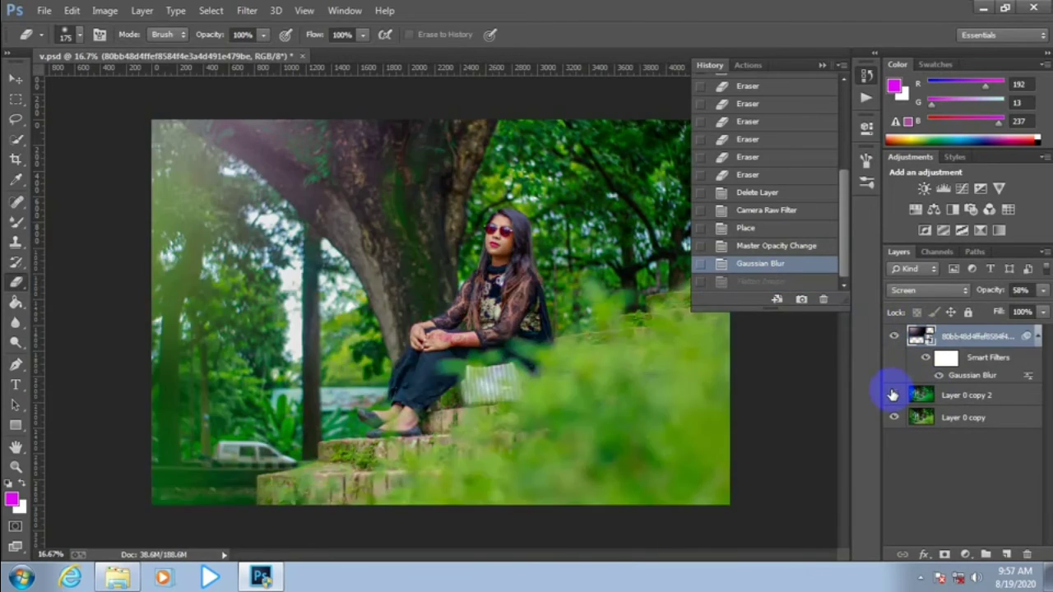
left_click(894, 395)
left_click(893, 395)
left_click(893, 395)
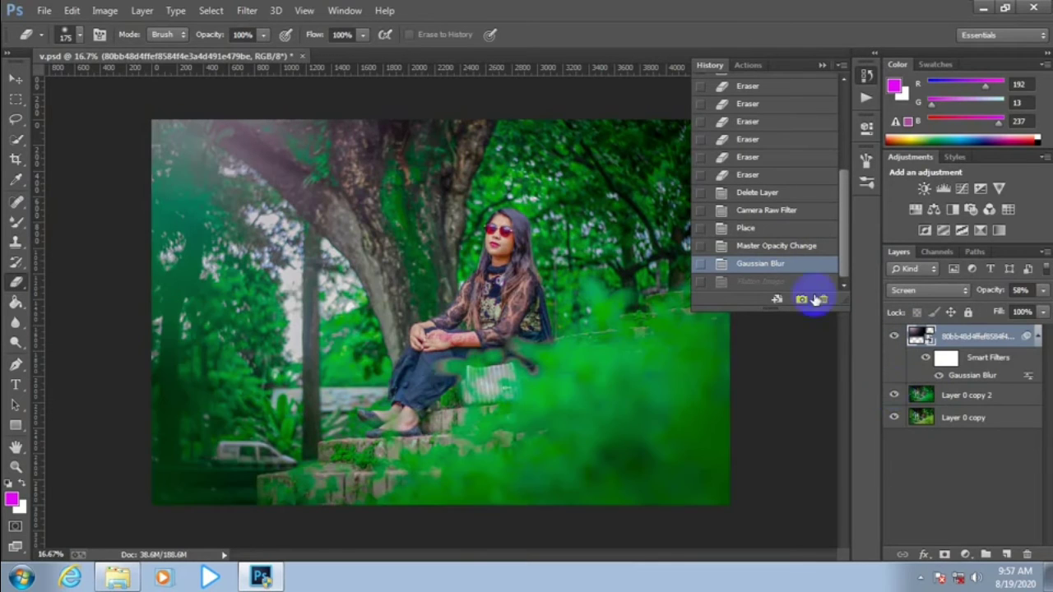
Compare the original photo in History, then return to the flattened green version.
scroll(765, 165, "up", 10)
left_click(740, 83)
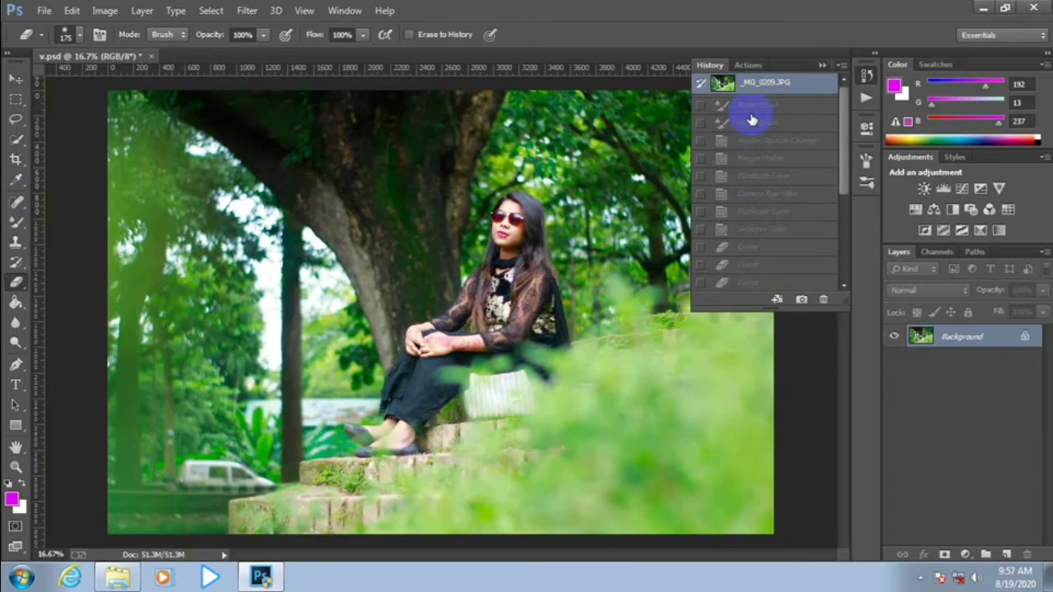
key("ctrl+plus")
key("ctrl+plus")
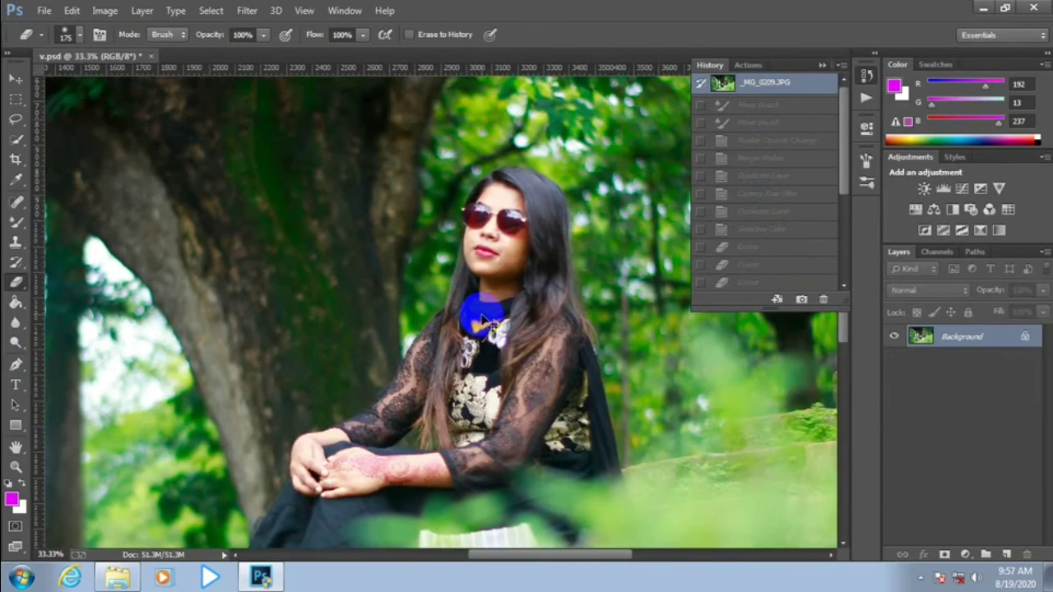
key("ctrl+minus")
key("ctrl+minus")
key("ctrl+minus")
scroll(779, 250, "down", 5)
scroll(777, 295, "down", 3)
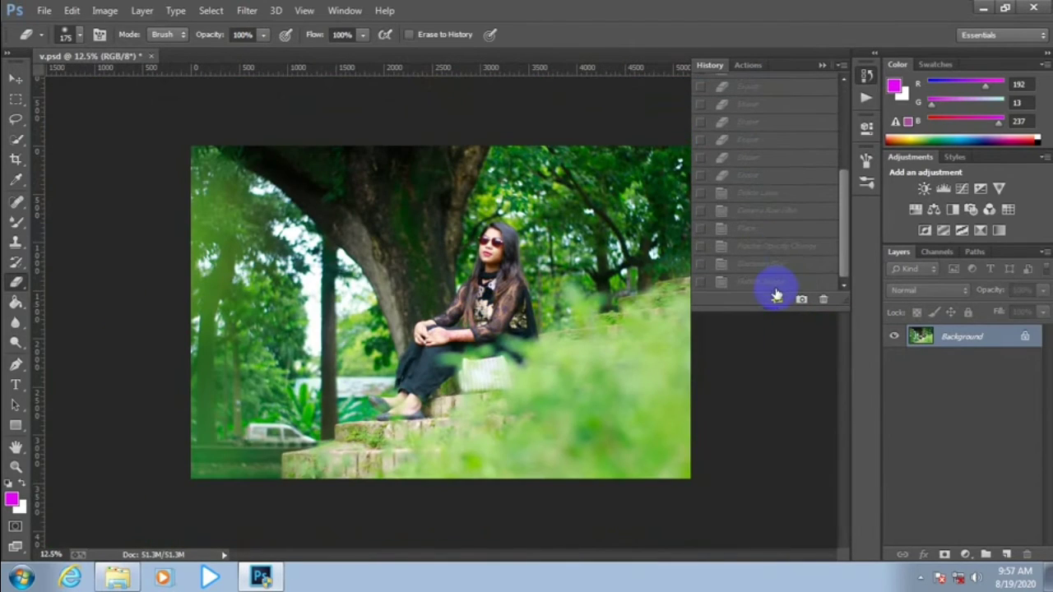
left_click(777, 284)
key("ctrl+plus")
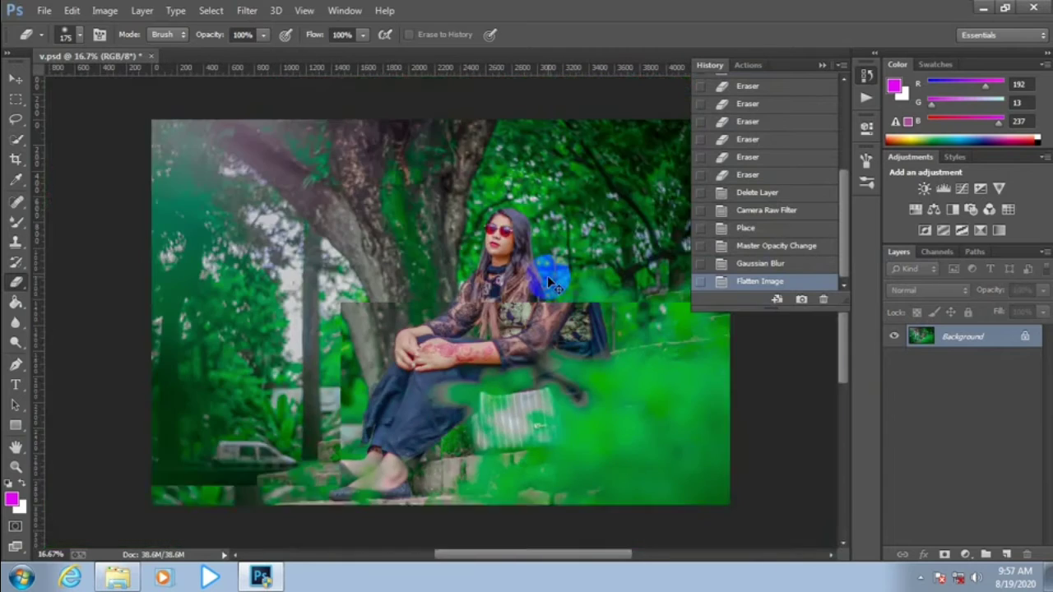
key("ctrl+minus")
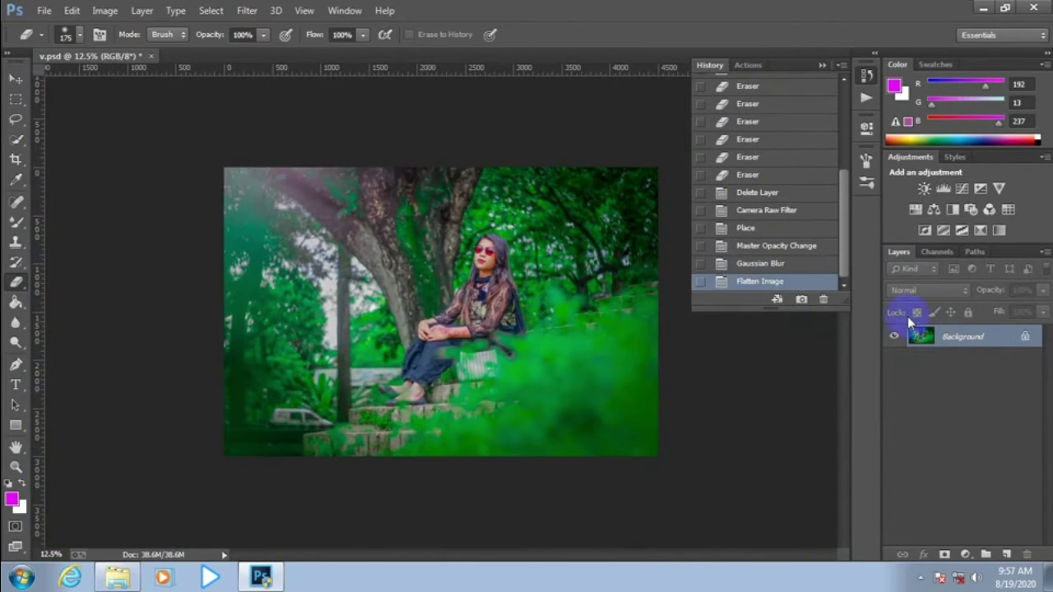
Convert the Background to Layer 0 and add a white Inner Glow with Choke 100.
double_click(984, 336)
left_click(665, 182)
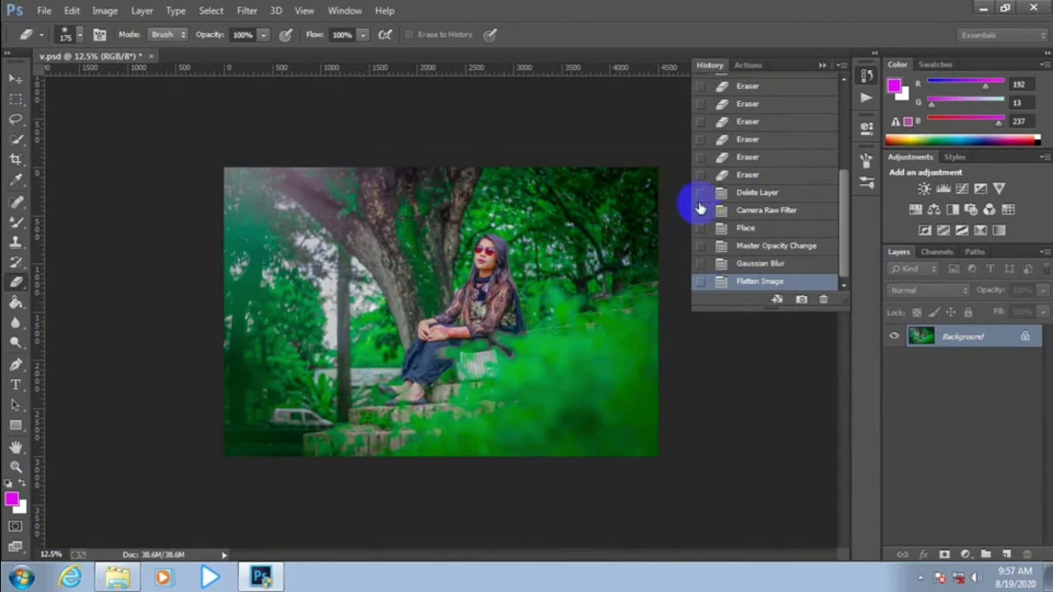
double_click(1001, 339)
left_click(330, 220)
left_click(474, 176)
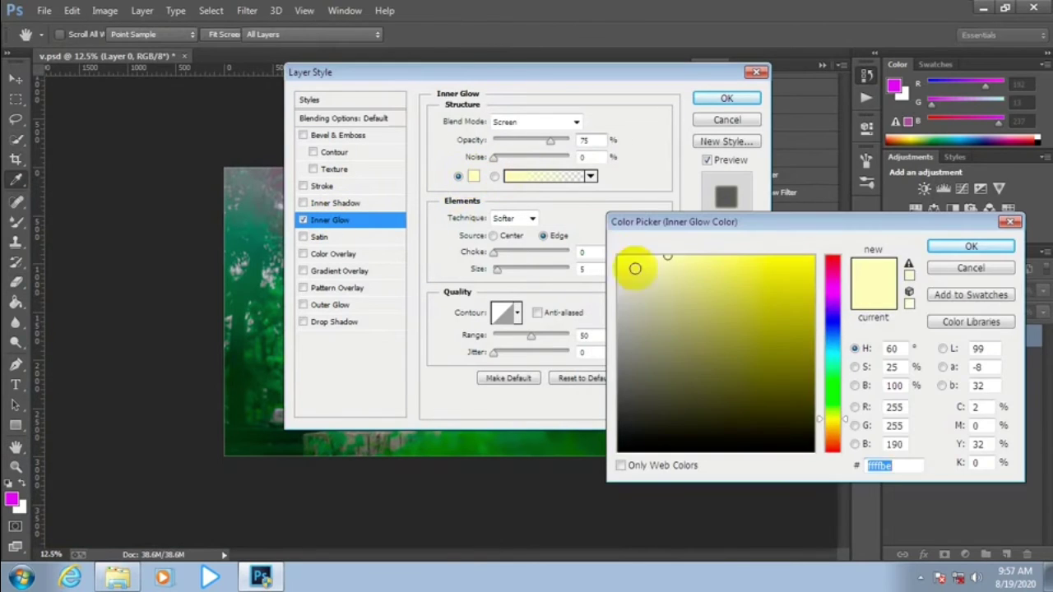
left_click(968, 242)
left_click_drag(493, 251, 626, 258)
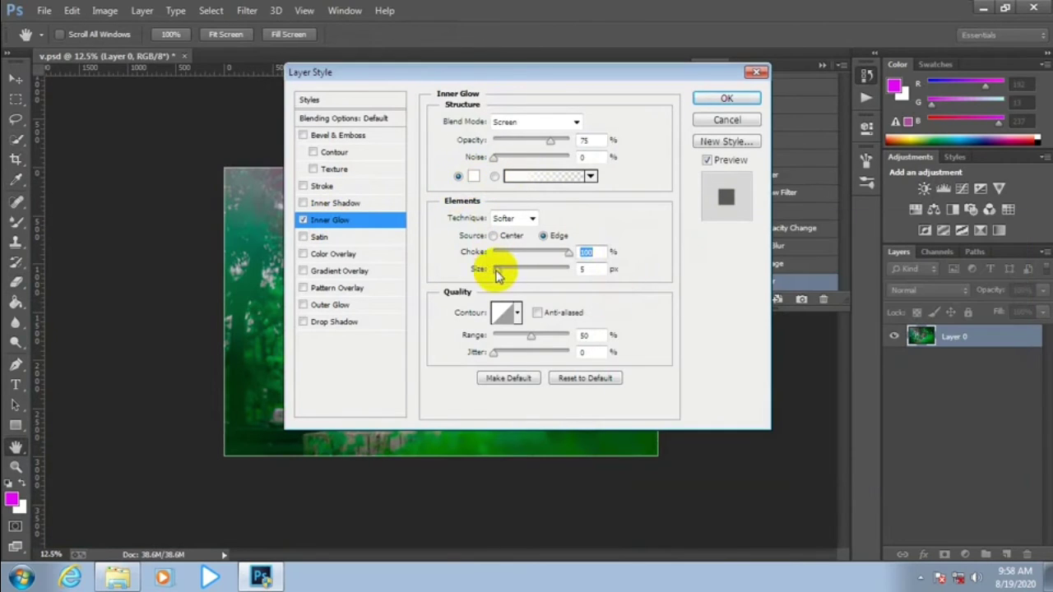
left_click(727, 99)
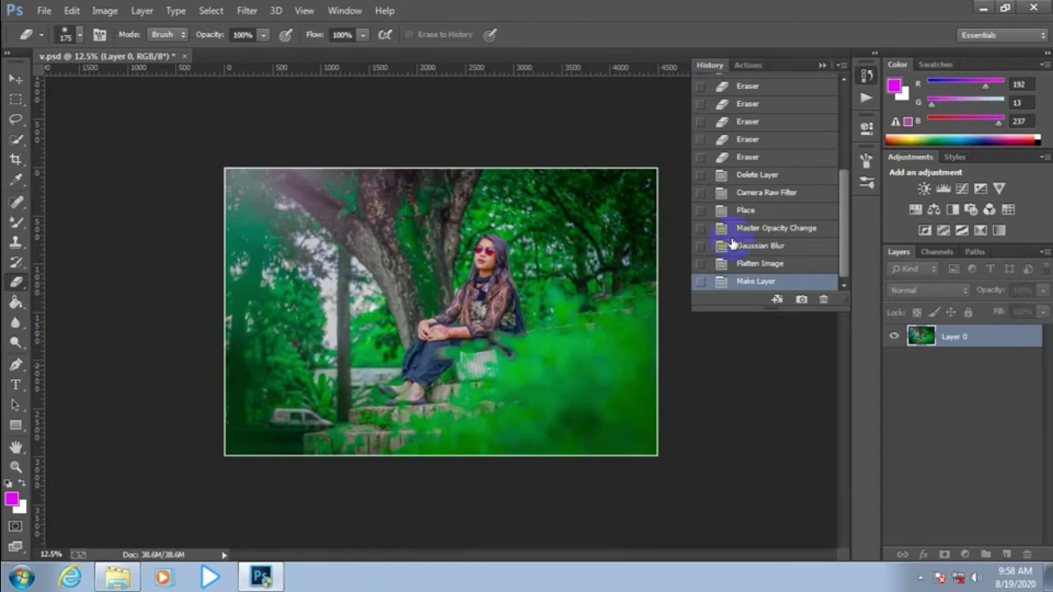
left_click(43, 10)
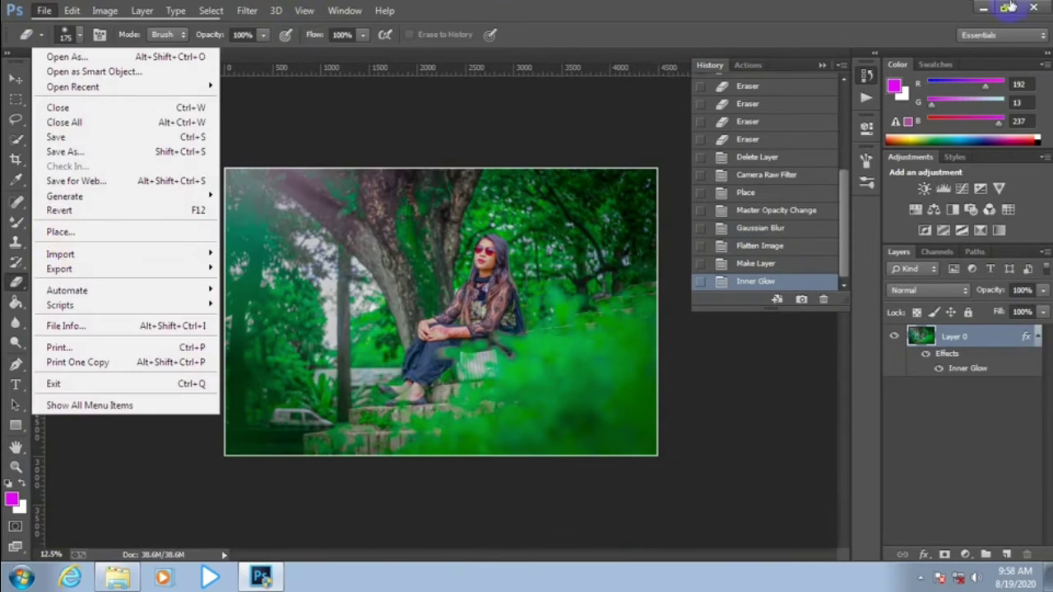
Place the signature logo file from the MY PICTURE drive's logo folder into the photo.
left_click(49, 231)
left_click(87, 321)
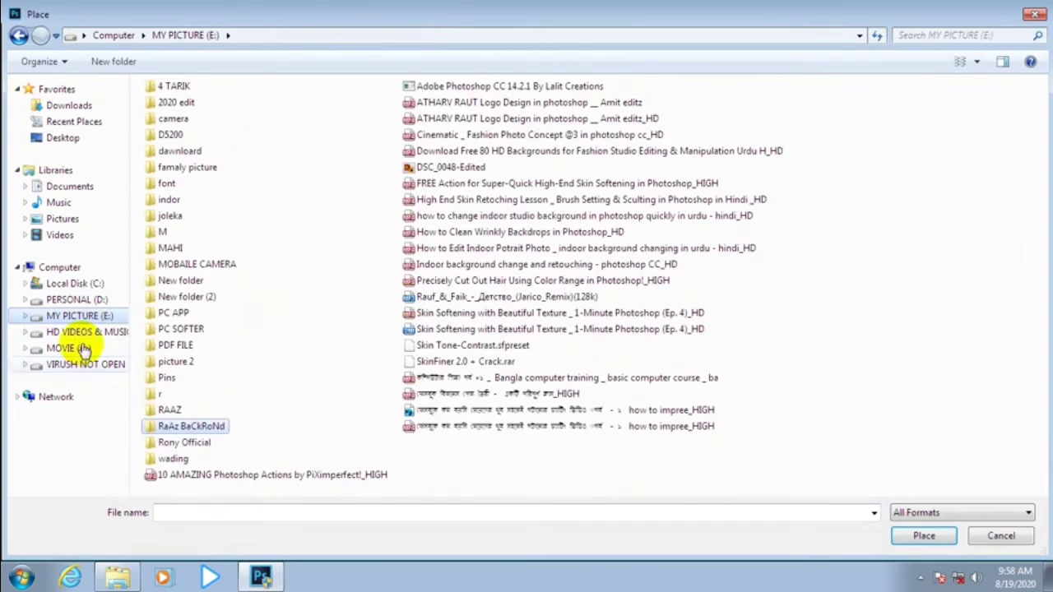
double_click(181, 442)
left_click(425, 132)
double_click(504, 131)
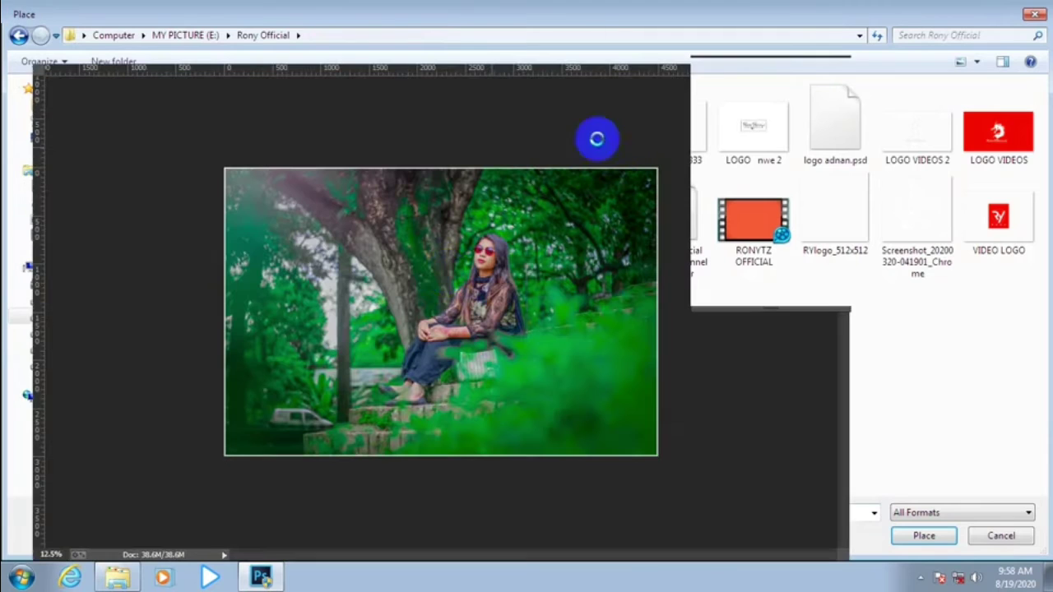
Enlarge the logo, move it to the bottom-right grass, and commit the placement.
scroll(450, 323, "up", 3)
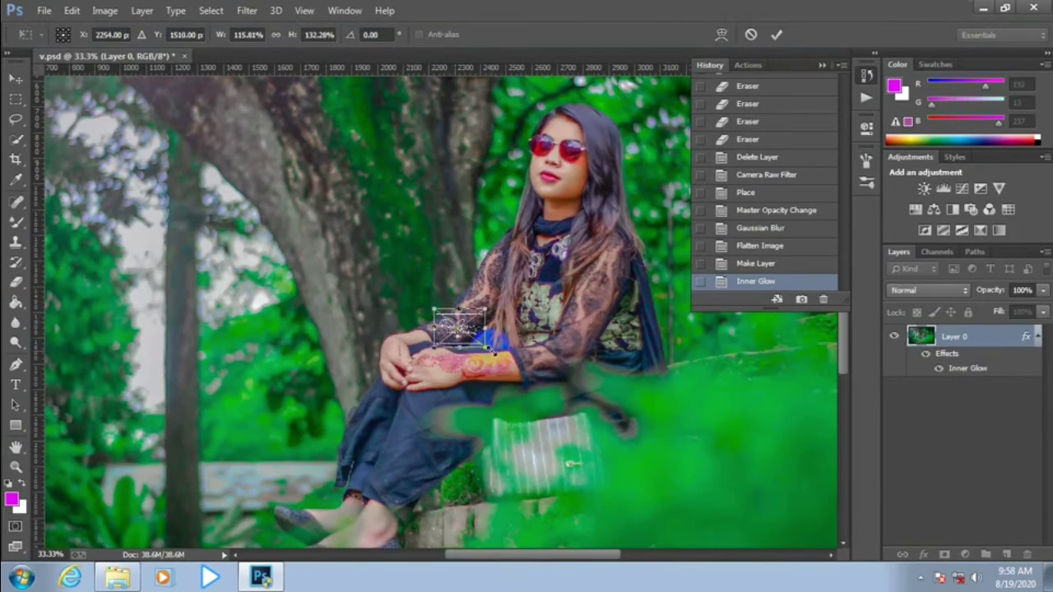
left_click_drag(525, 351, 535, 365)
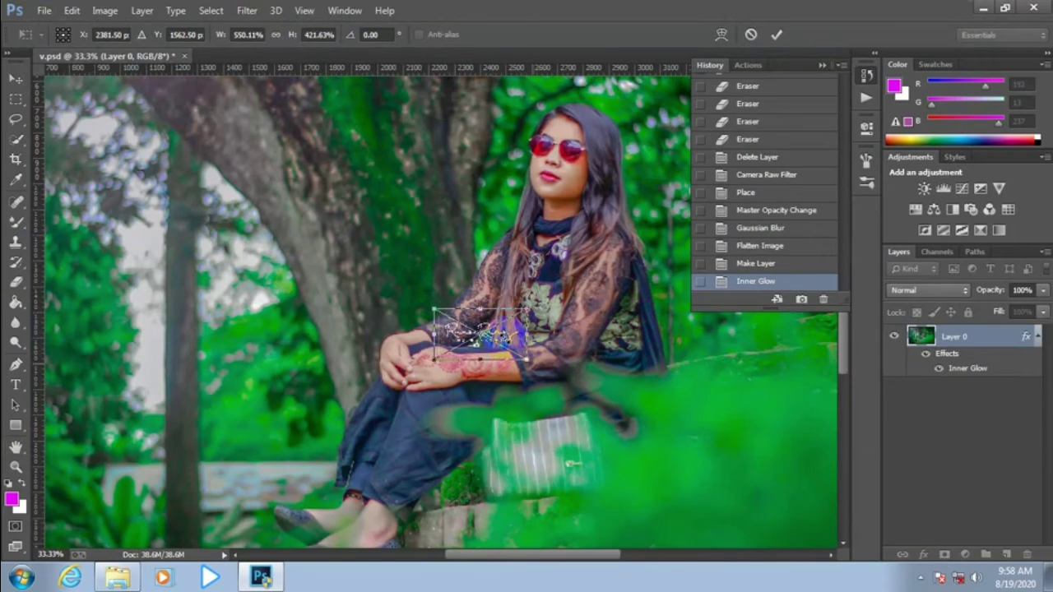
left_click_drag(480, 335, 722, 432)
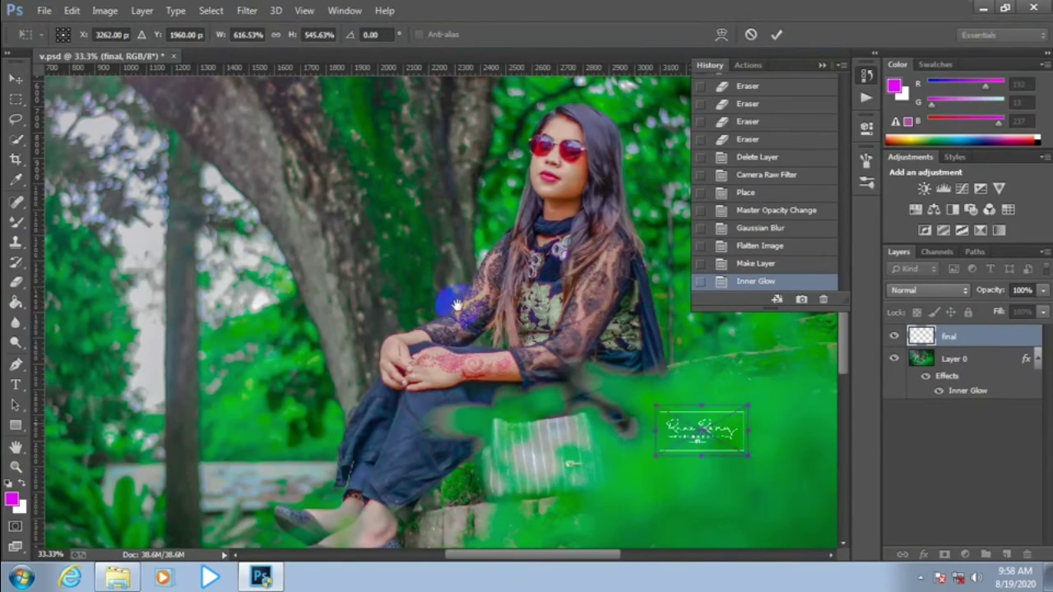
left_click_drag(457, 305, 452, 274)
left_click_drag(633, 358, 644, 423)
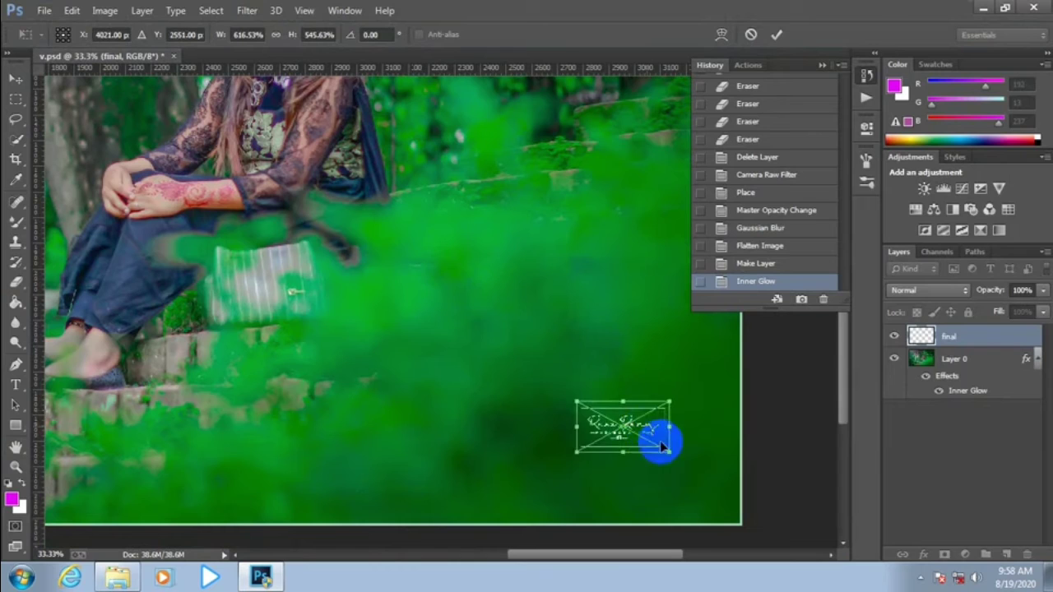
left_click_drag(682, 453, 707, 473)
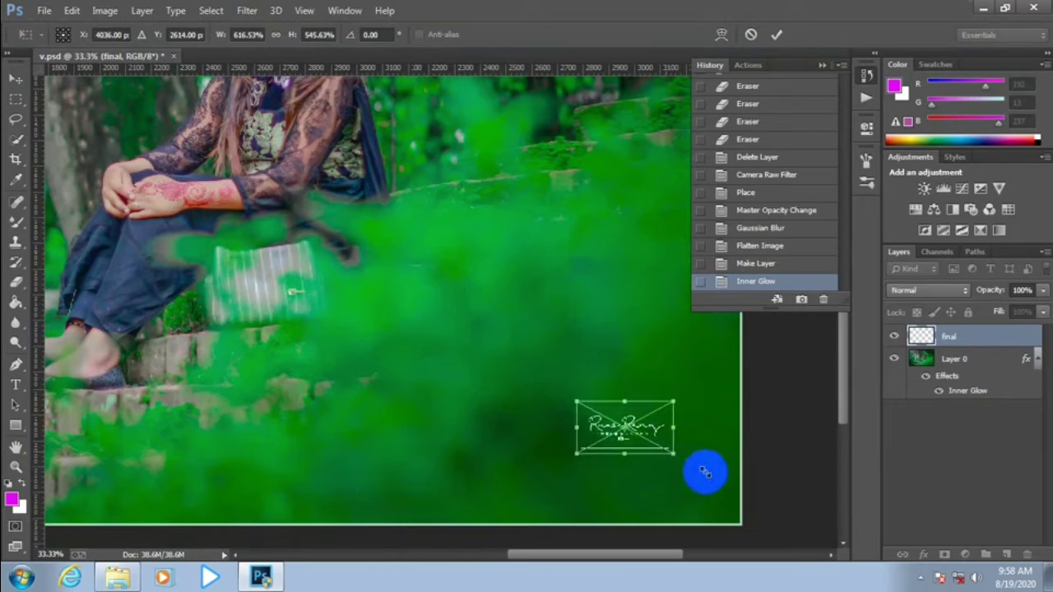
left_click(777, 34)
Nudge the logo slightly lower and reposition it with the Move tool.
left_click_drag(681, 447, 677, 479)
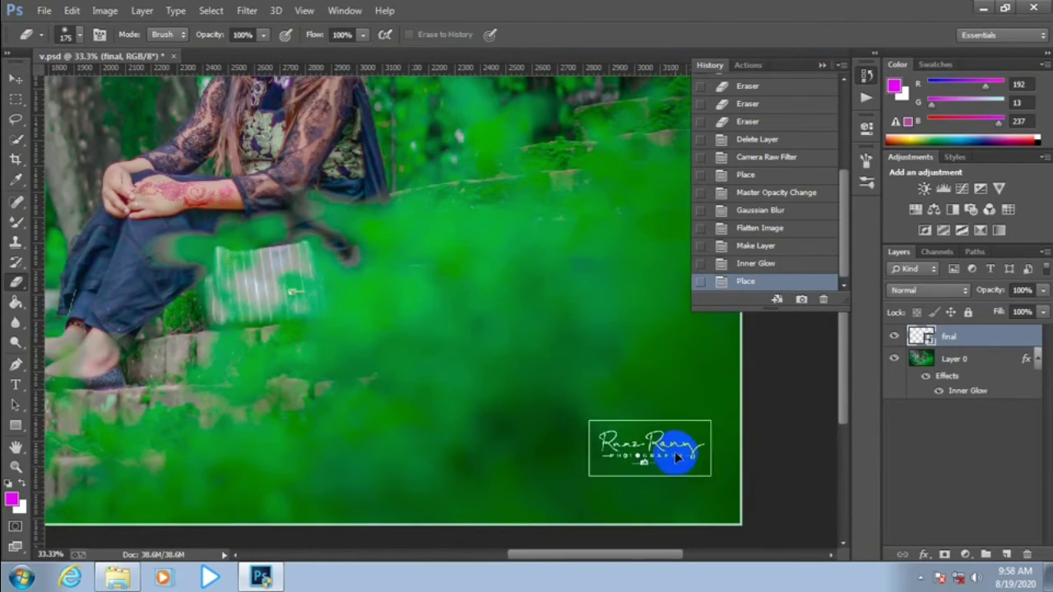
key("ctrl+plus")
key("ctrl+minus")
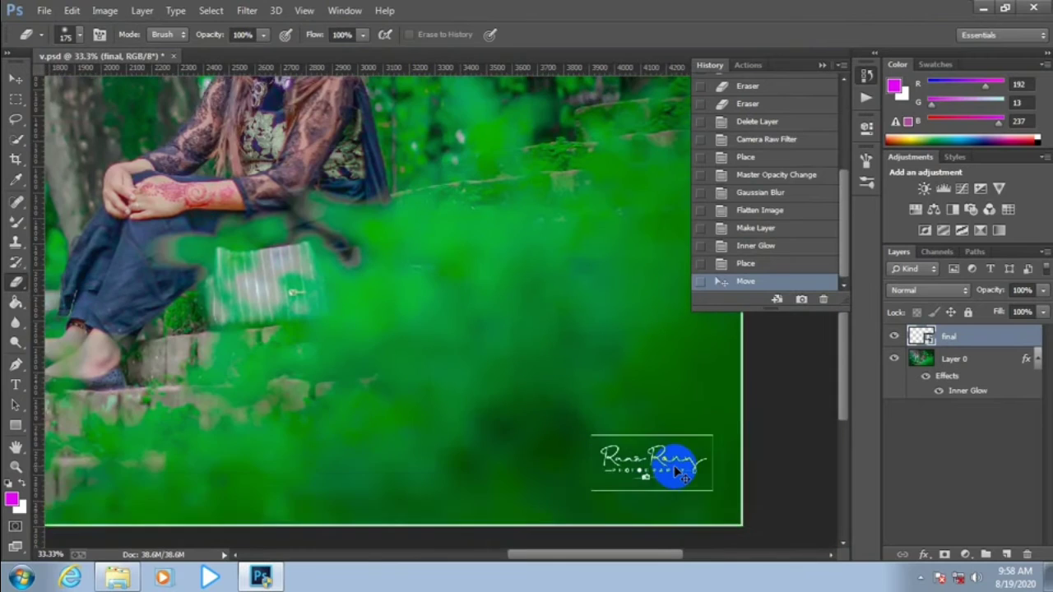
key("ctrl+minus")
key("ctrl+minus")
key("ctrl+plus")
left_click_drag(674, 467, 611, 352)
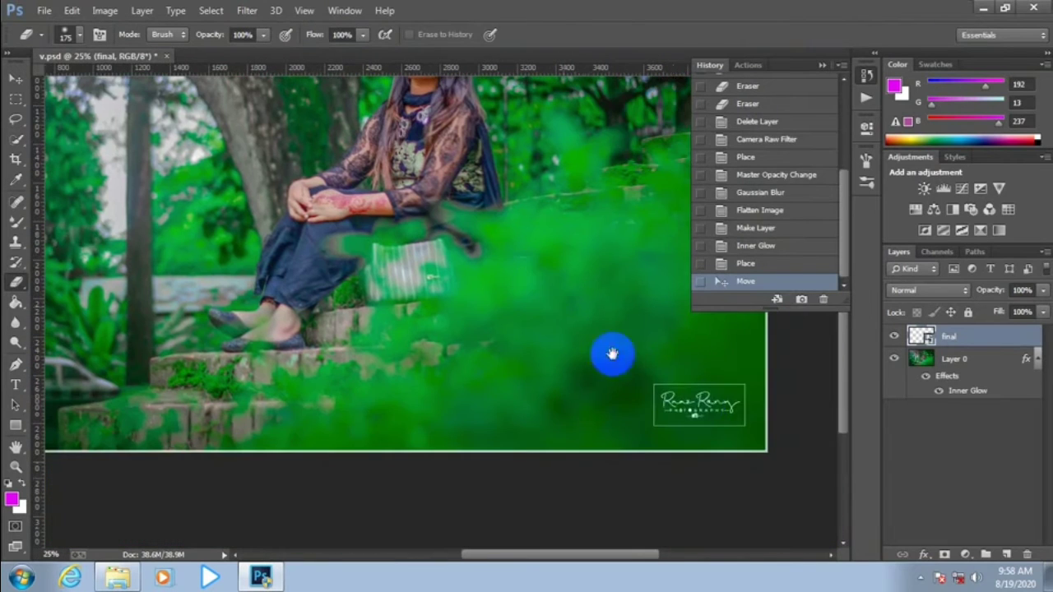
key("v")
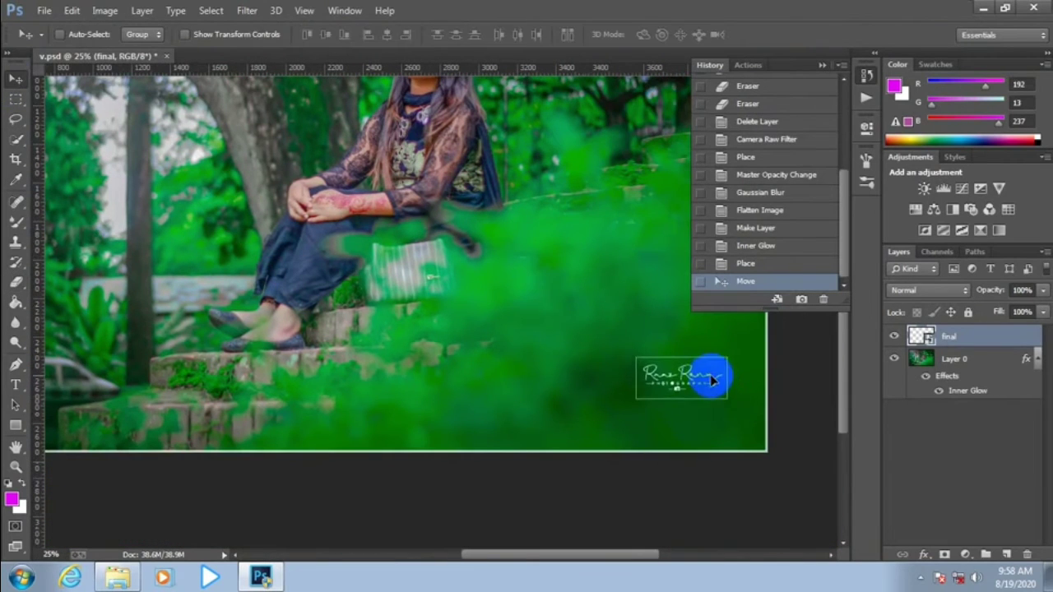
left_click(713, 380)
key("ctrl+minus")
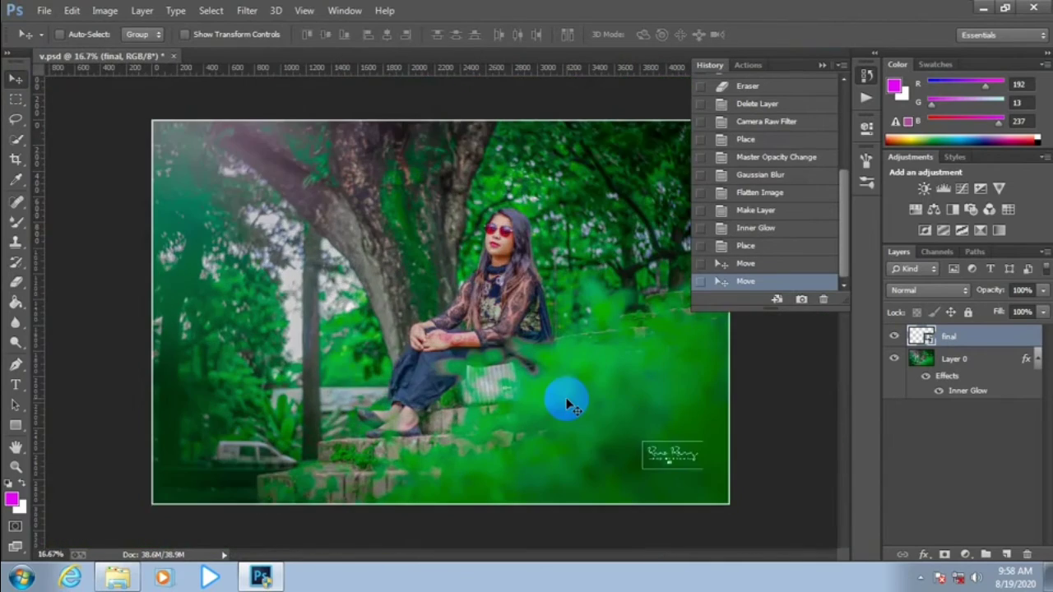
Merge the photo and logo layers with Merge Visible into one layer named final.
key("ctrl+plus")
key("ctrl+minus")
key("ctrl+plus")
key("ctrl+plus")
key("ctrl+plus")
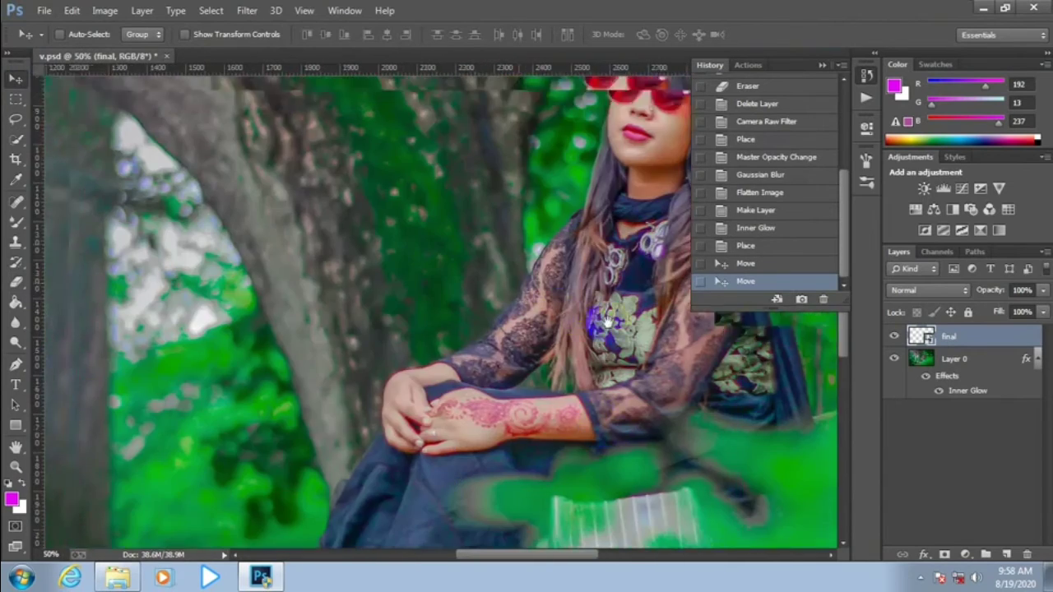
right_click(959, 337)
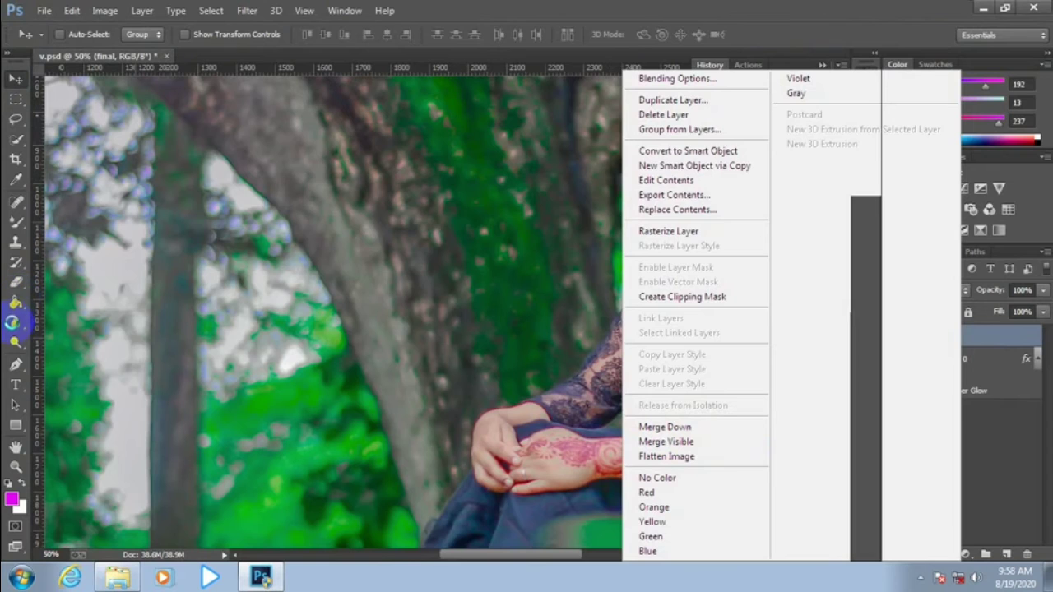
left_click(666, 441)
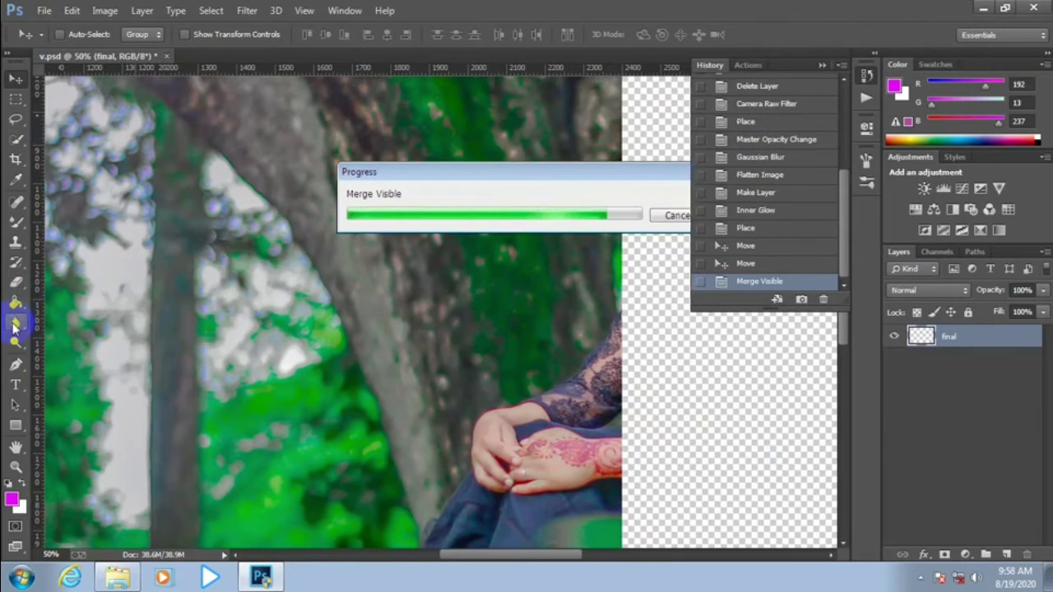
left_click(15, 322)
scroll(395, 301, "up", 2)
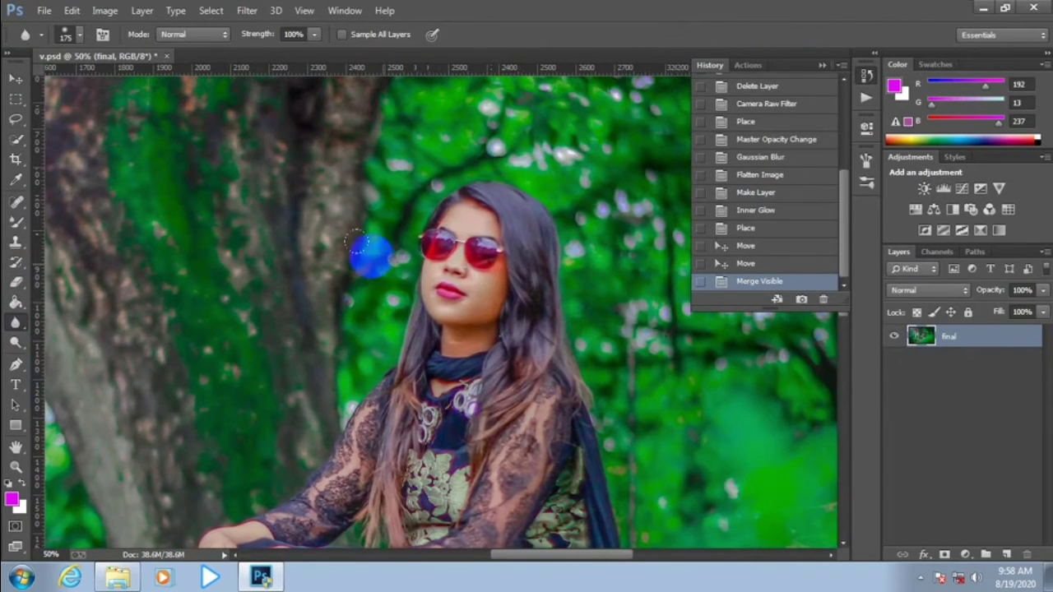
Blur the foliage beside the woman's face using a slightly smaller Blur brush.
left_click_drag(395, 300, 360, 275)
key("bracketleft")
left_click_drag(309, 332, 332, 186)
scroll(348, 343, "up", 3)
mouse_move(268, 308)
left_mouse_down()
mouse_move(221, 271)
mouse_move(228, 199)
mouse_move(129, 148)
mouse_move(179, 214)
mouse_move(242, 357)
left_mouse_up()
Soften the tree trunk and remaining background behind the woman with more blur strokes.
scroll(242, 357, "down", 3)
left_click_drag(224, 213, 183, 280)
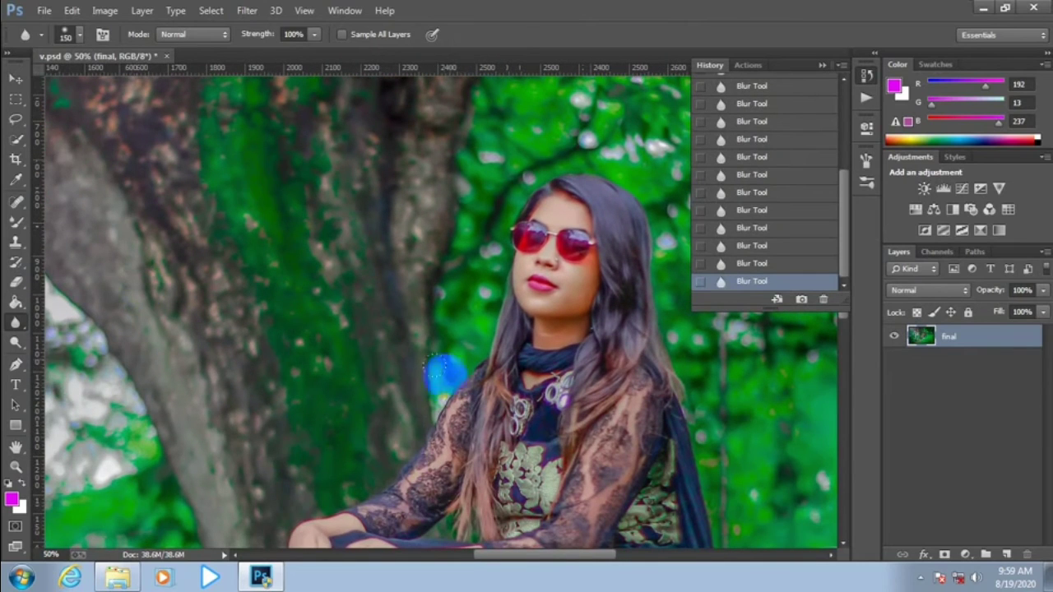
scroll(501, 218, "up", 5)
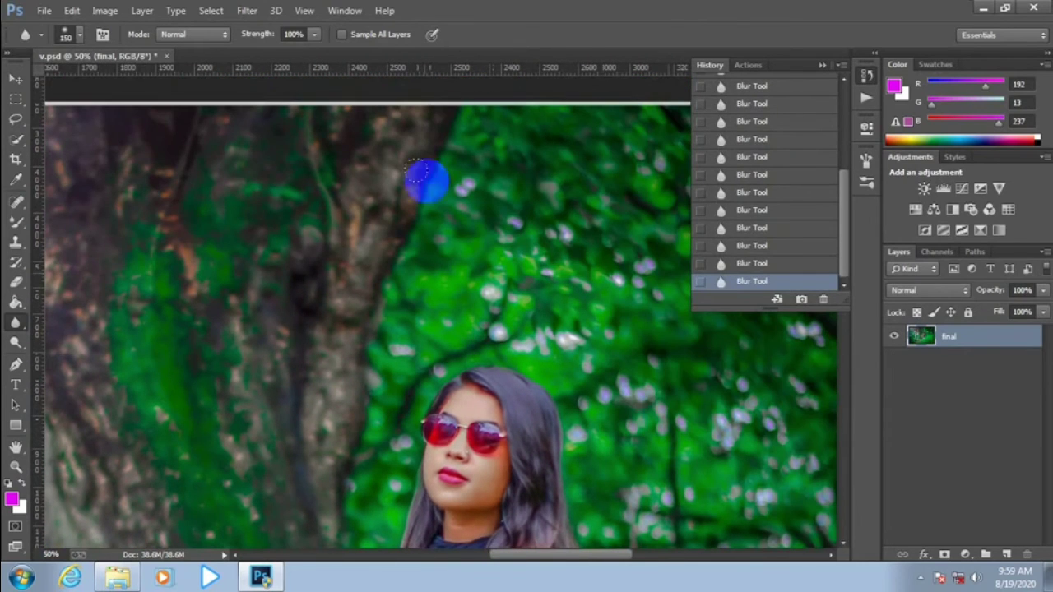
mouse_move(424, 181)
left_mouse_down()
mouse_move(352, 170)
mouse_move(359, 273)
left_mouse_up()
left_click_drag(577, 440, 368, 224)
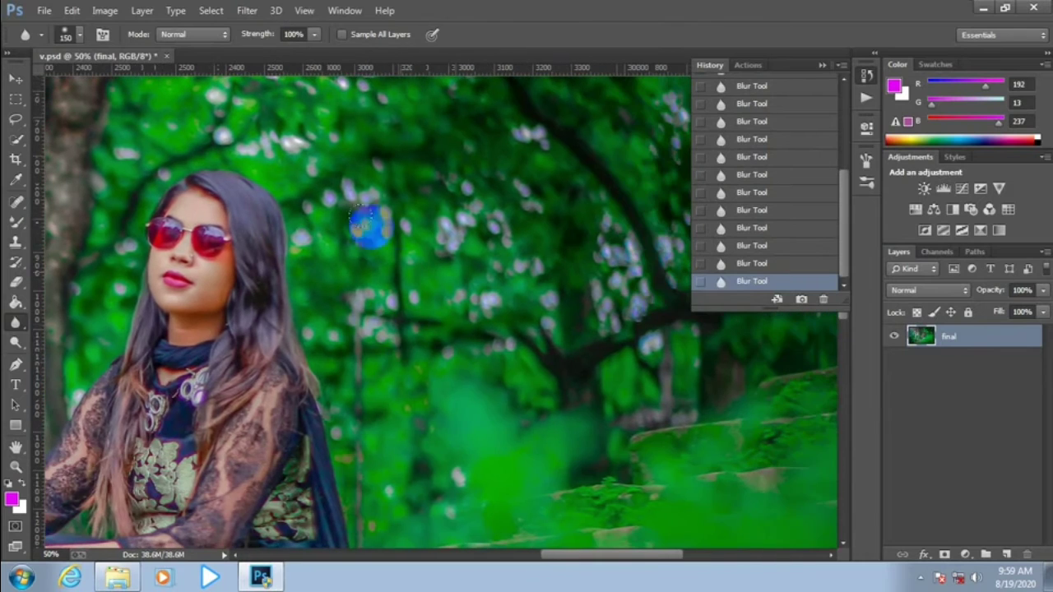
scroll(680, 359, "down", 1)
scroll(680, 359, "down", 1)
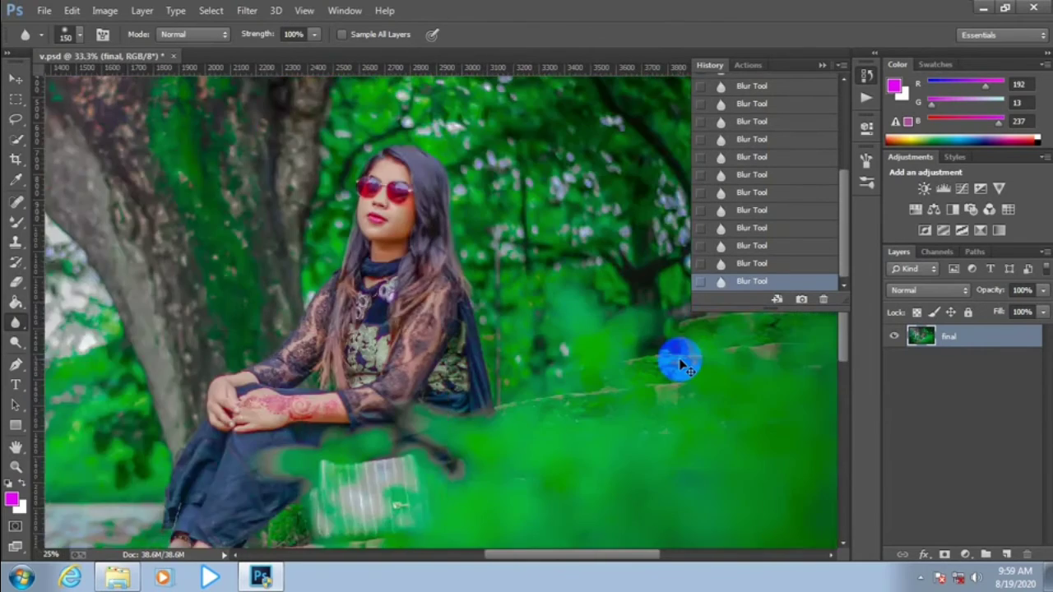
scroll(683, 363, "down", 1)
left_click(246, 10)
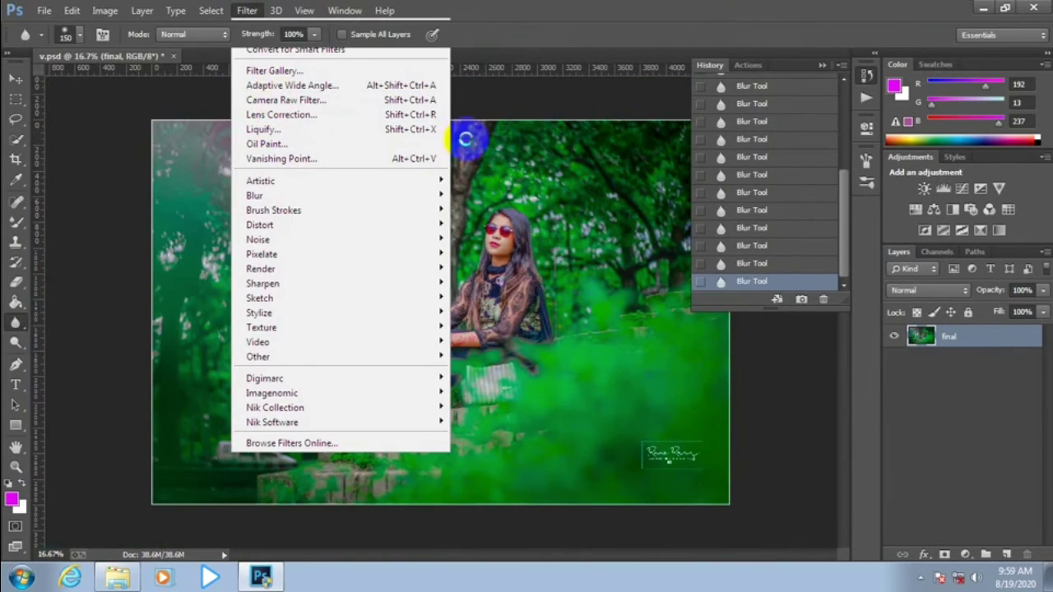
Apply a Camera Raw Filter with Luminance noise reduction 20 to the final layer.
left_click(591, 424)
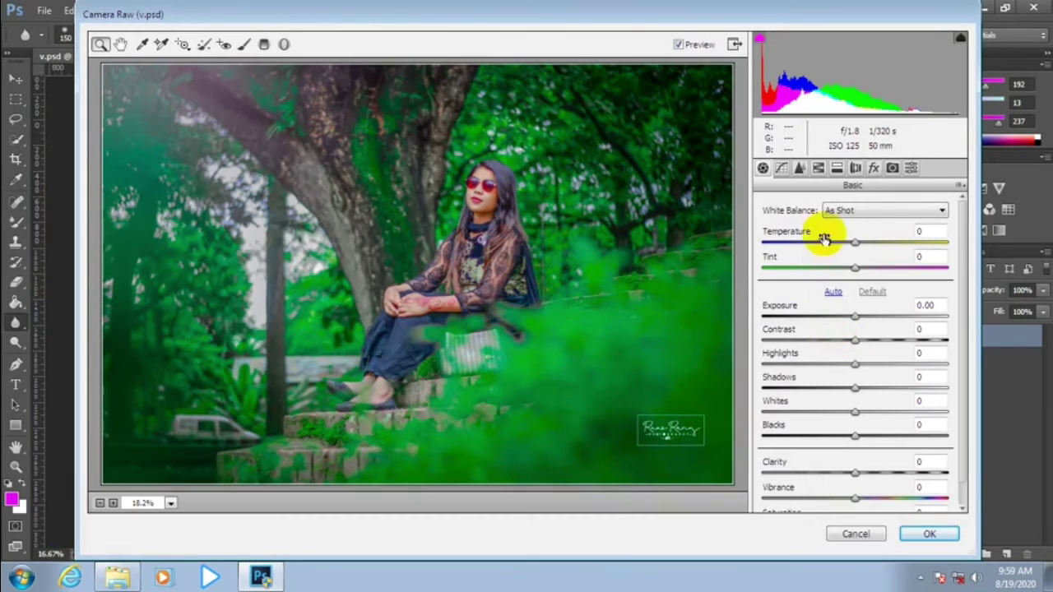
left_click(817, 168)
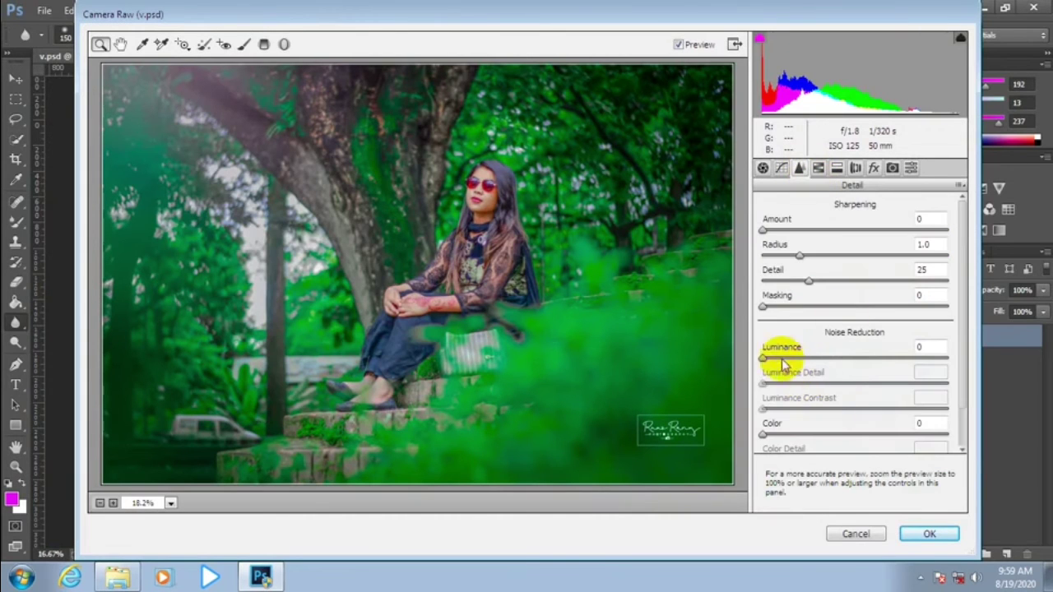
left_click_drag(799, 362, 802, 362)
left_click(927, 537)
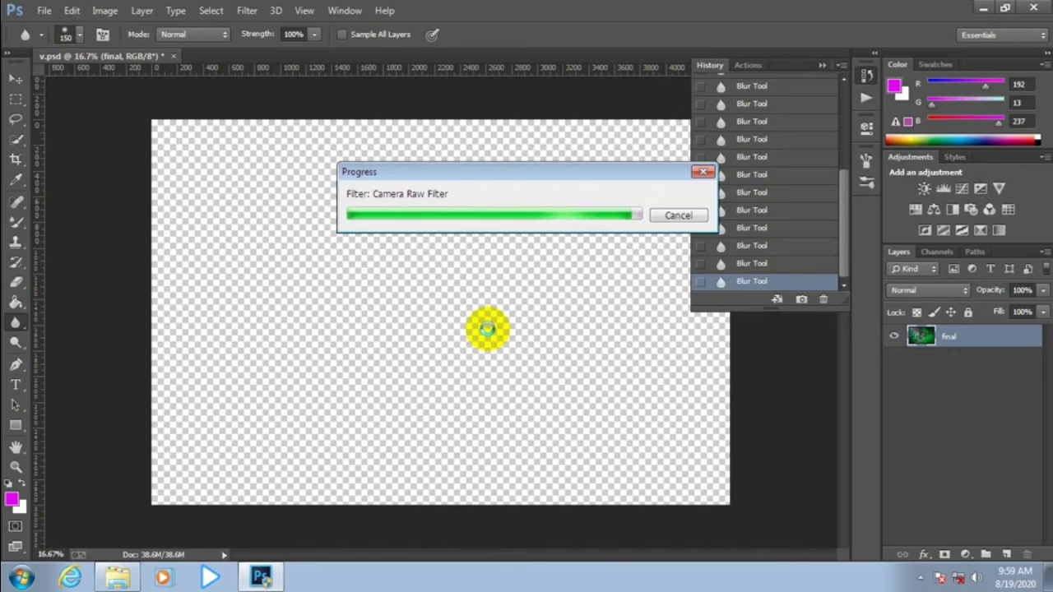
Duplicate the final layer onto the New Layer icon, creating final copy.
scroll(621, 274, "up", 5)
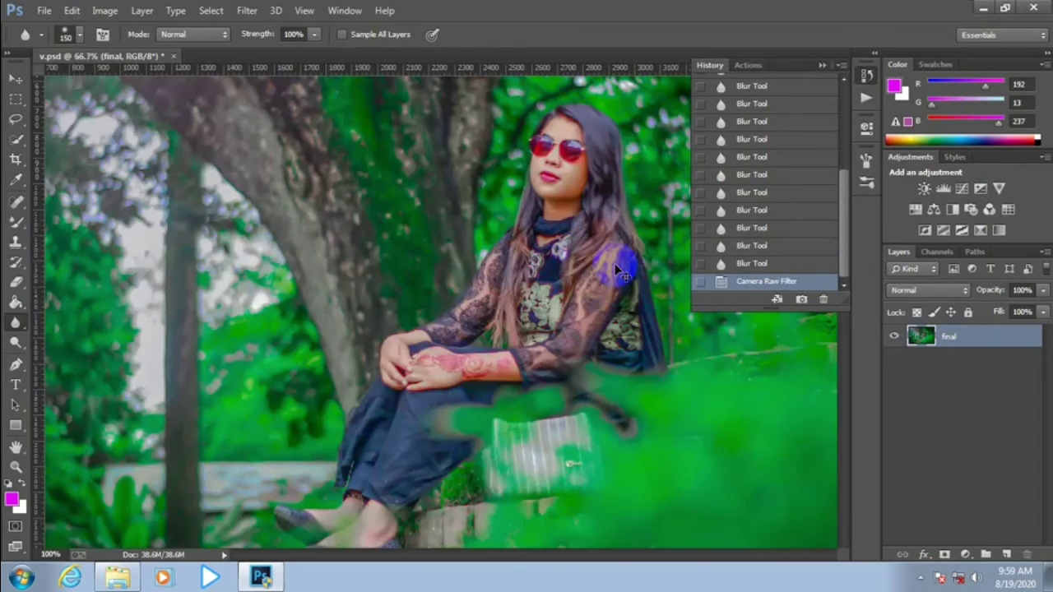
scroll(531, 470, "down", 1)
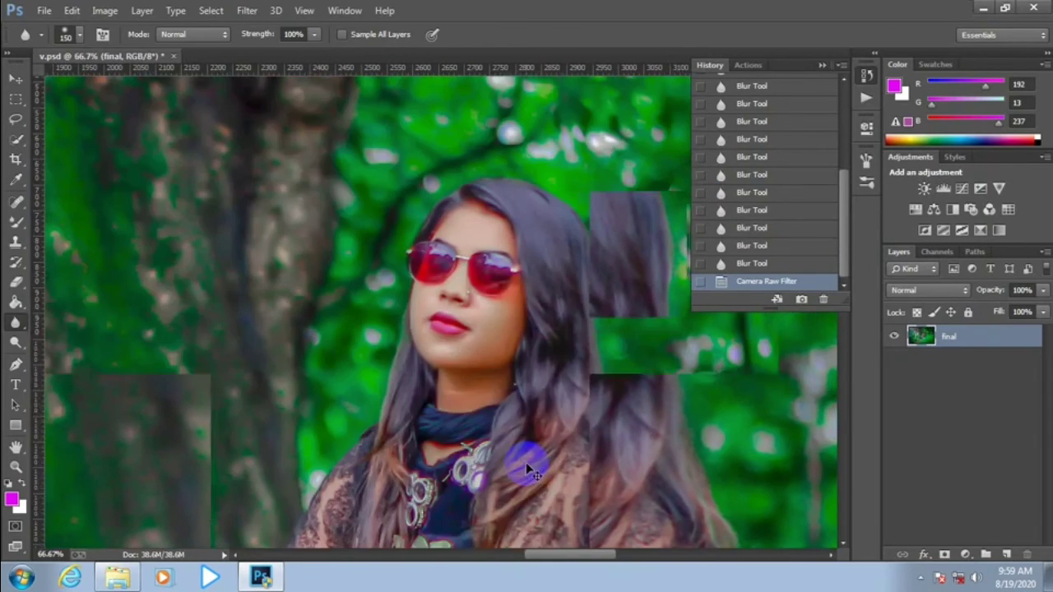
scroll(530, 471, "down", 2)
scroll(531, 471, "down", 2)
scroll(531, 470, "up", 4)
scroll(531, 470, "up", 3)
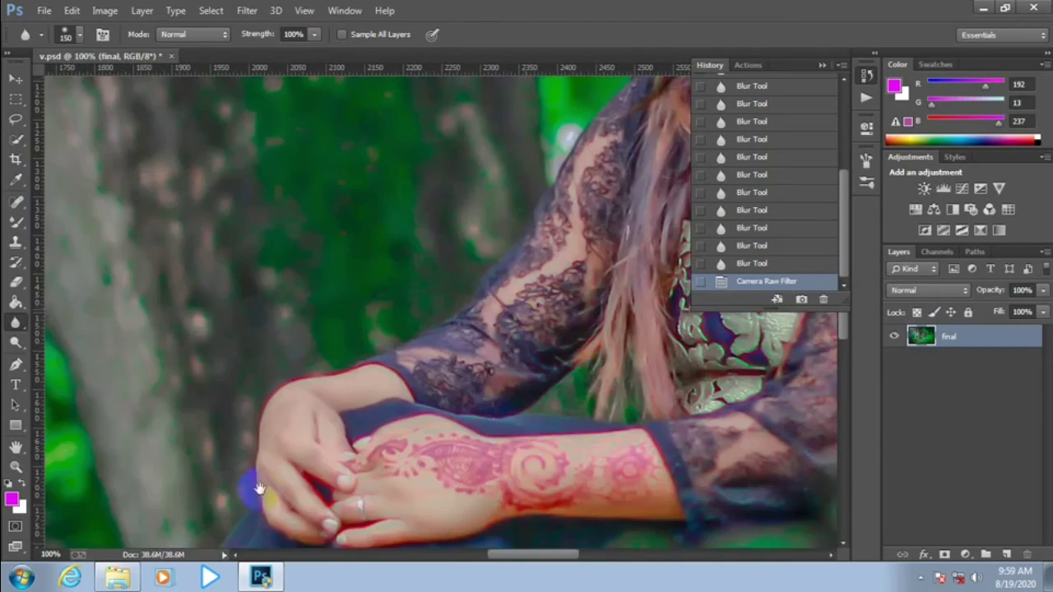
scroll(326, 558, "up", 3)
left_click_drag(999, 356, 1005, 555)
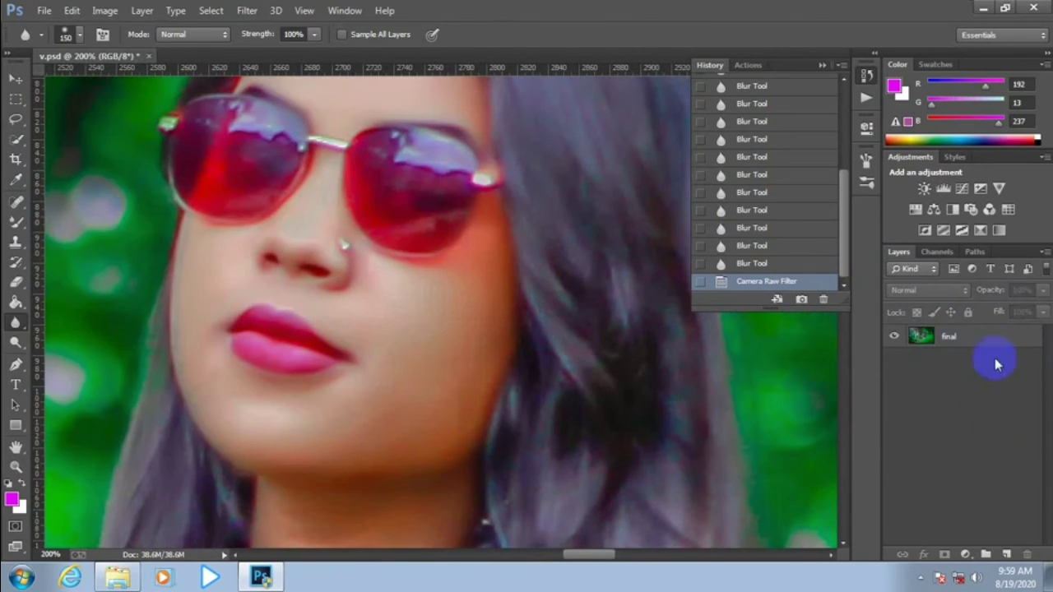
Dodge the skin on the cheek, chin and above the upper lip with a smaller brush.
left_click(17, 341)
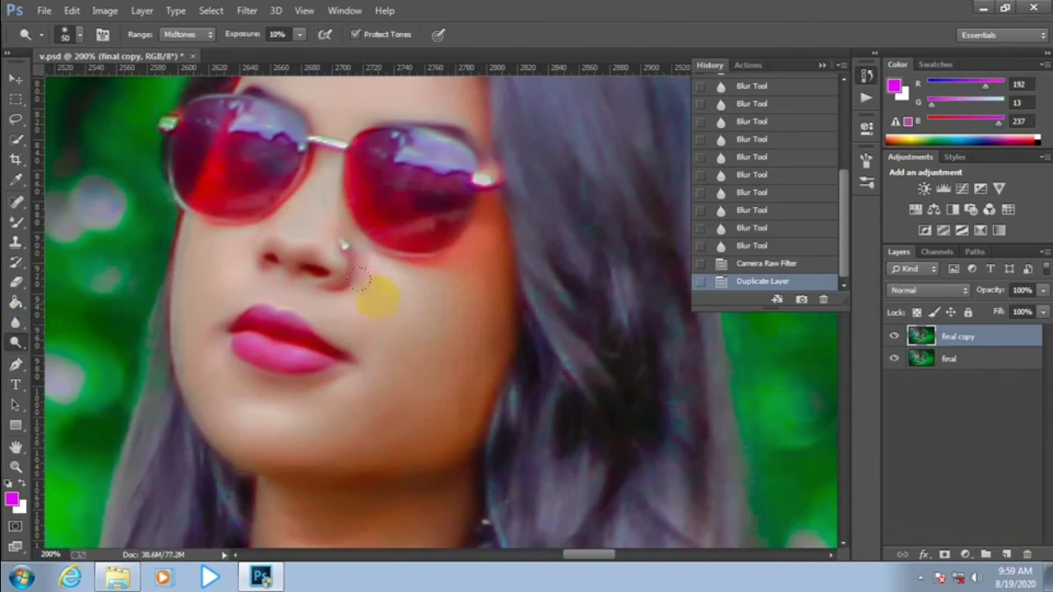
key("bracketleft")
key("bracketleft")
left_click_drag(425, 281, 471, 322)
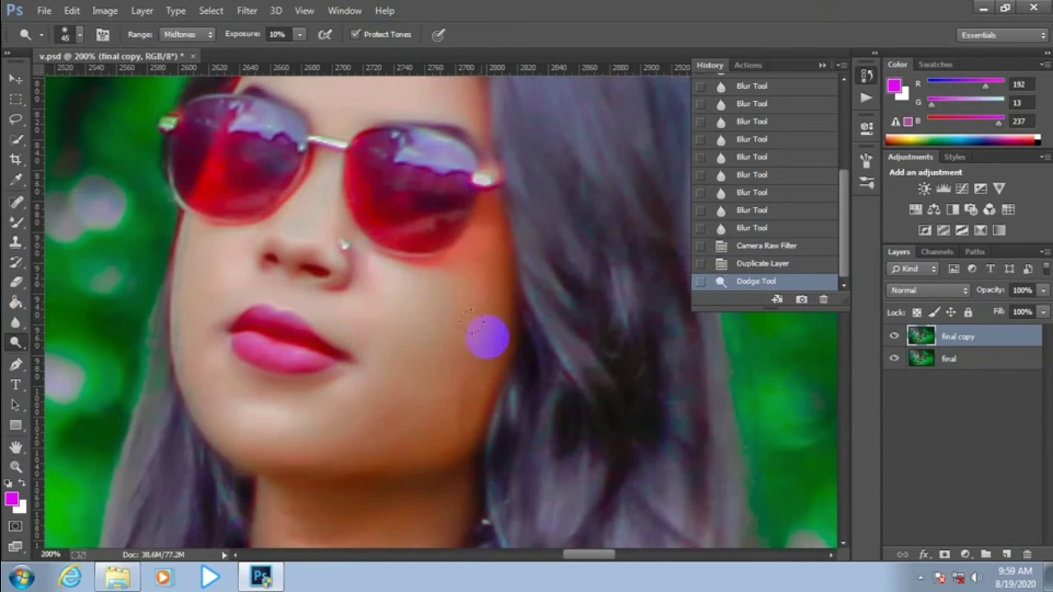
left_click(482, 369)
left_click(451, 437)
left_click(383, 443)
left_click(462, 398)
left_click(281, 458)
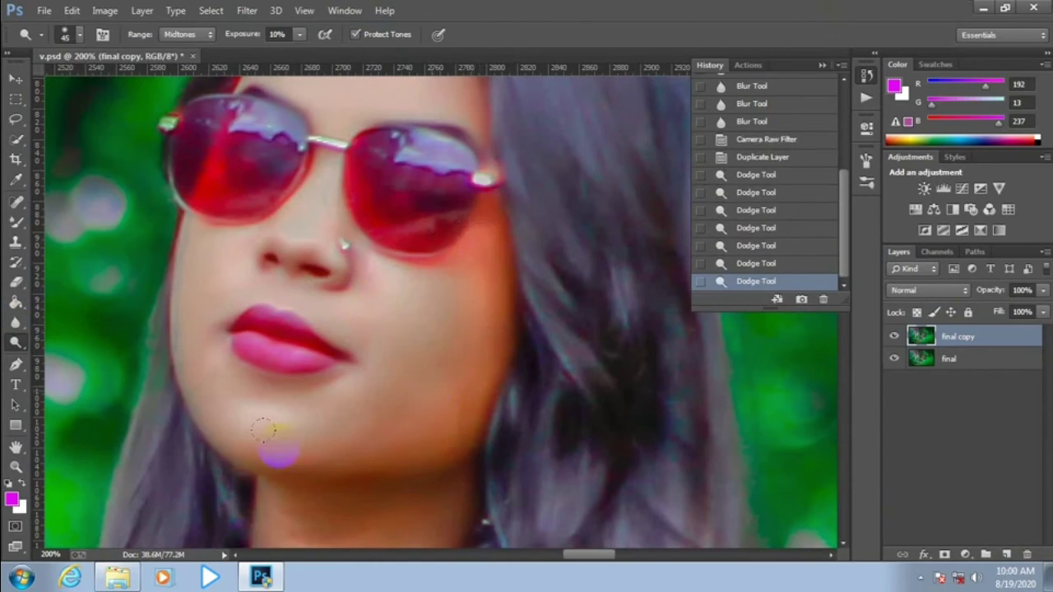
left_click(317, 446)
left_click(289, 301)
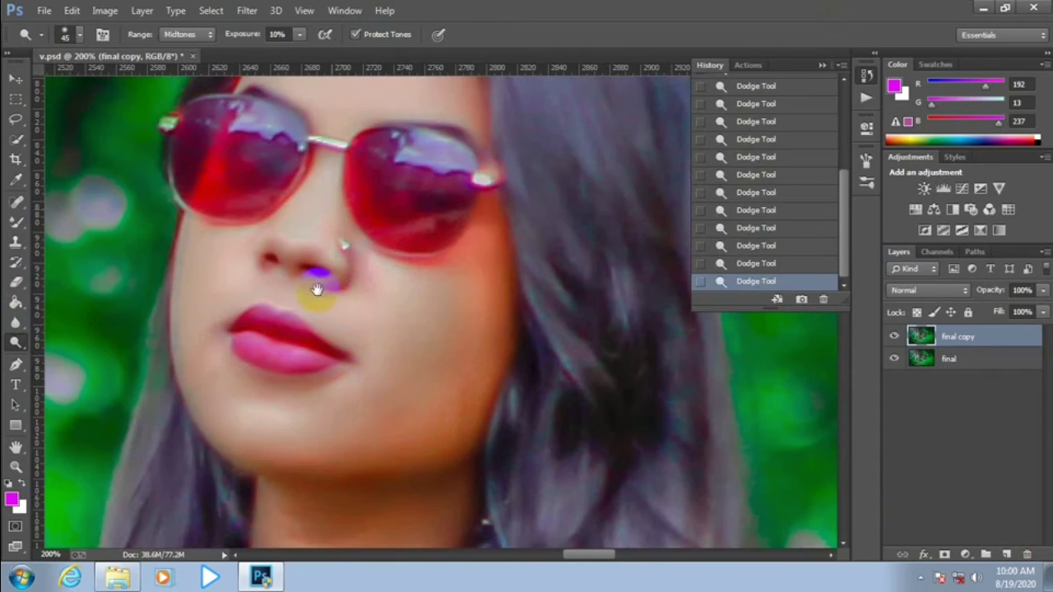
Compare final copy toggled on and off, then lower its opacity to 50%.
left_click_drag(316, 289, 298, 400)
scroll(413, 247, "down", 8)
scroll(387, 329, "down", 1)
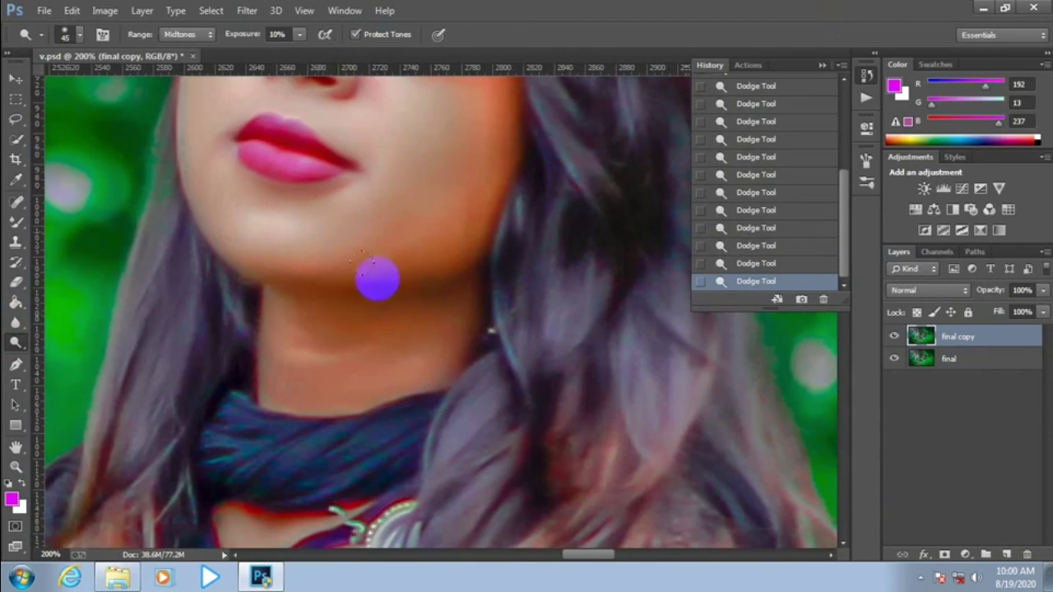
scroll(280, 342, "down", 5)
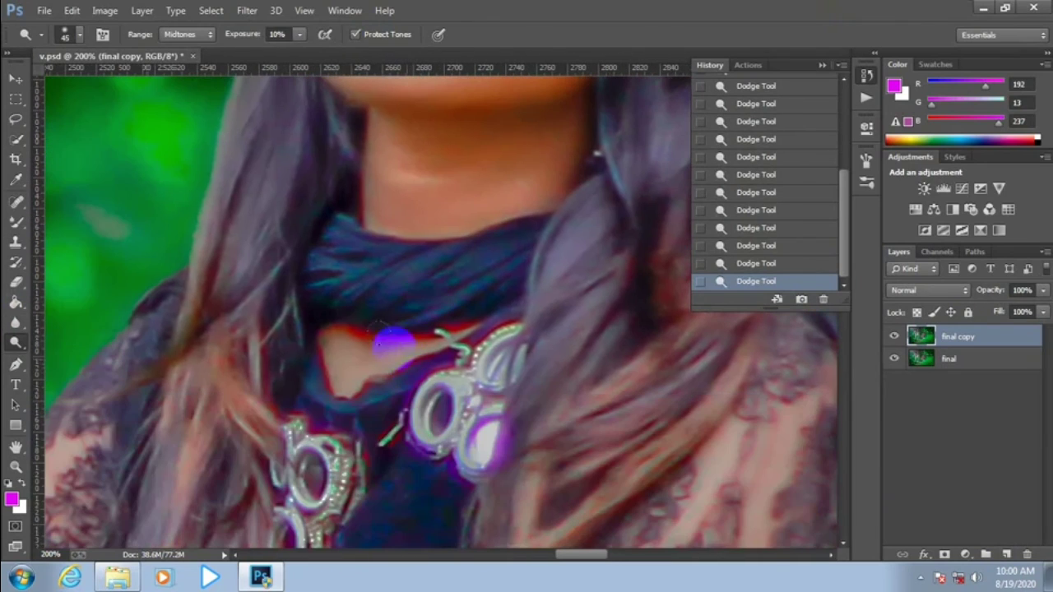
scroll(459, 164, "down", 5)
scroll(617, 282, "down", 3)
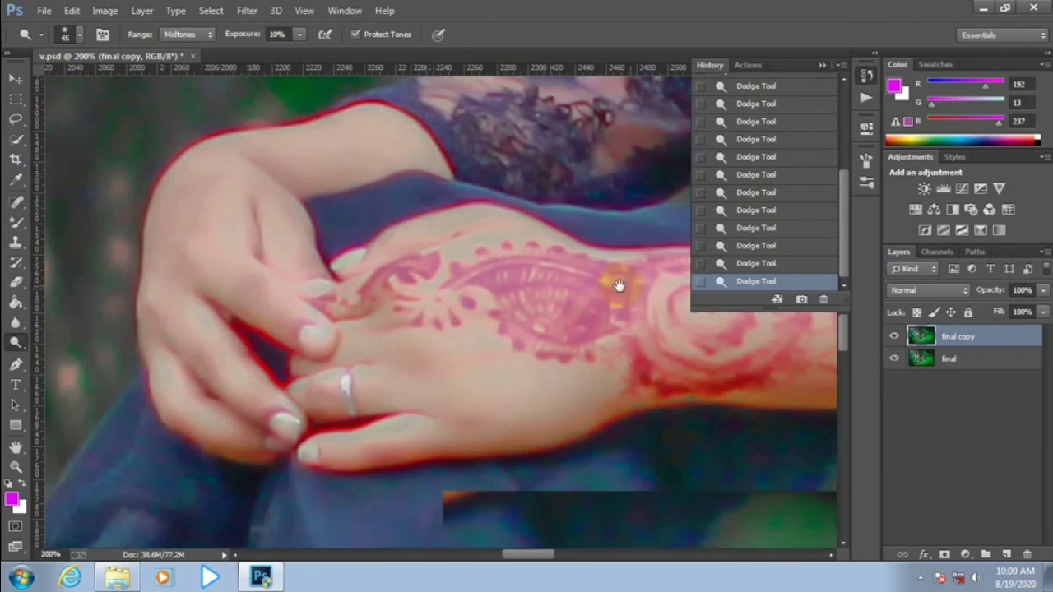
scroll(617, 296, "down", 1)
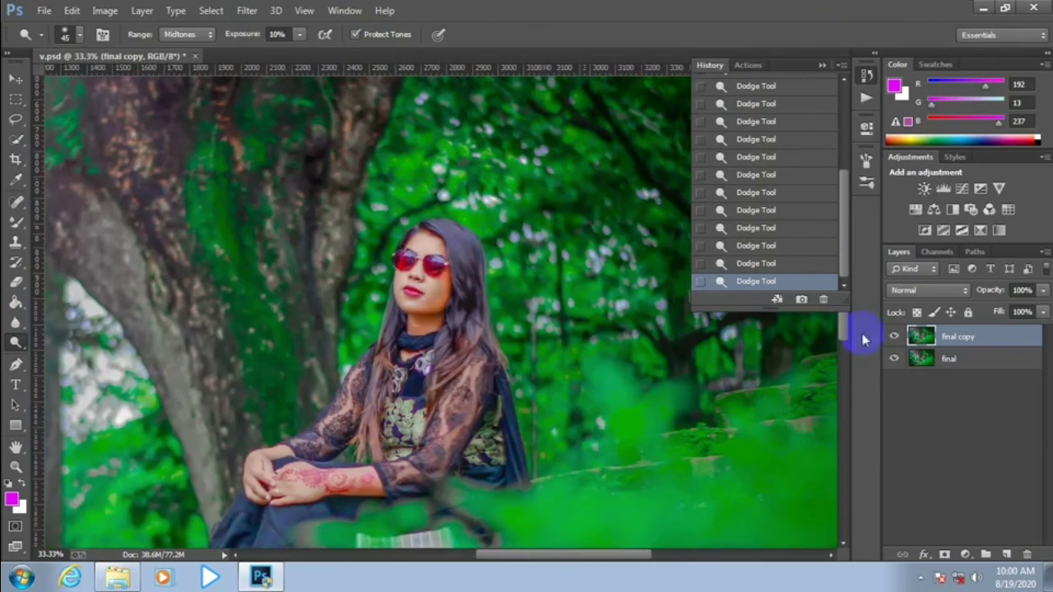
left_click(895, 336)
scroll(409, 348, "up", 1)
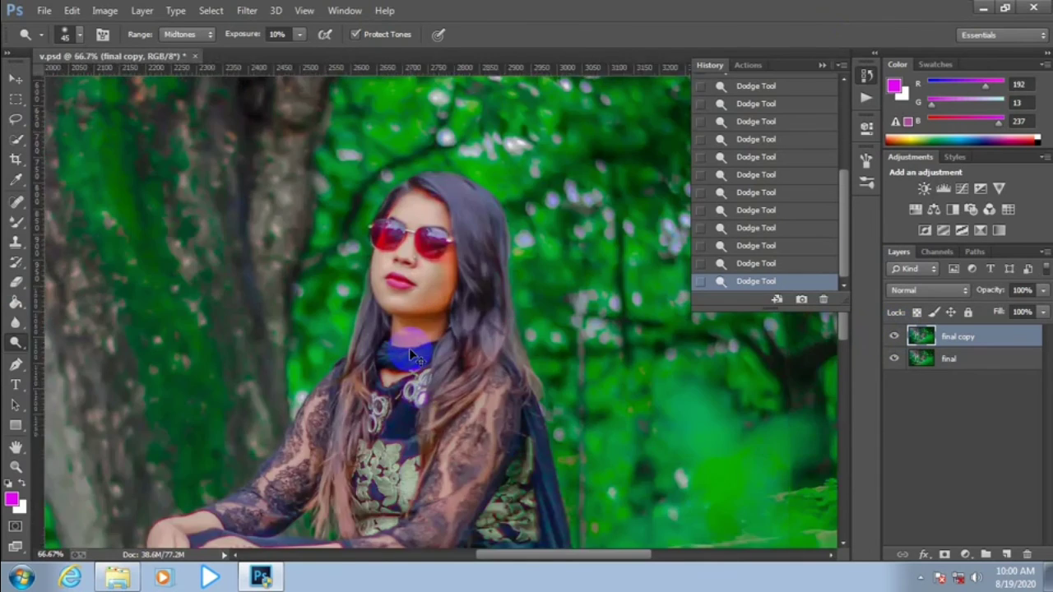
scroll(409, 348, "up", 1)
scroll(399, 329, "up", 1)
left_click(895, 337)
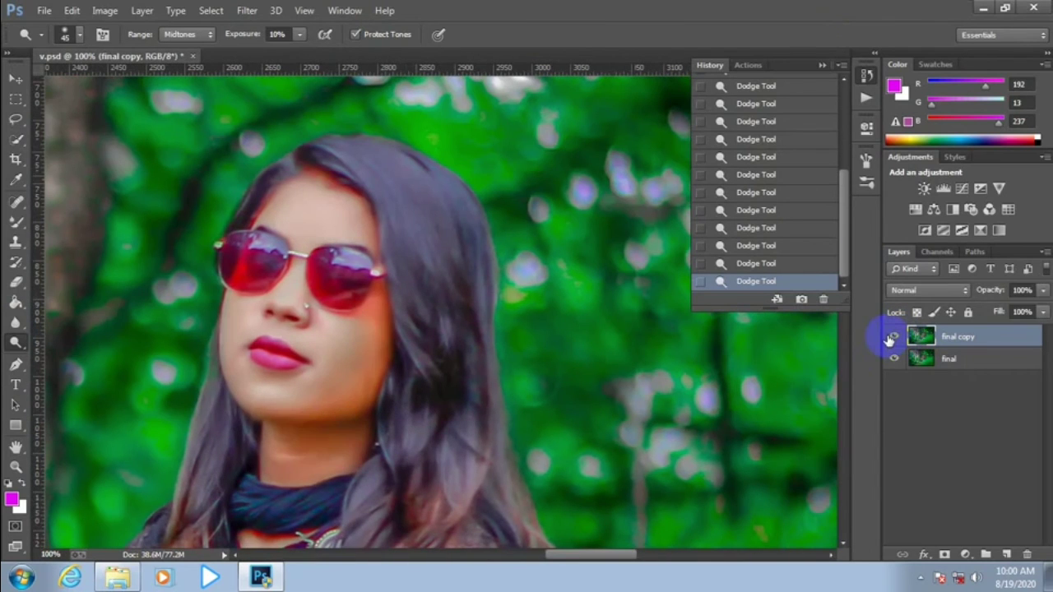
left_click_drag(1039, 317, 1004, 309)
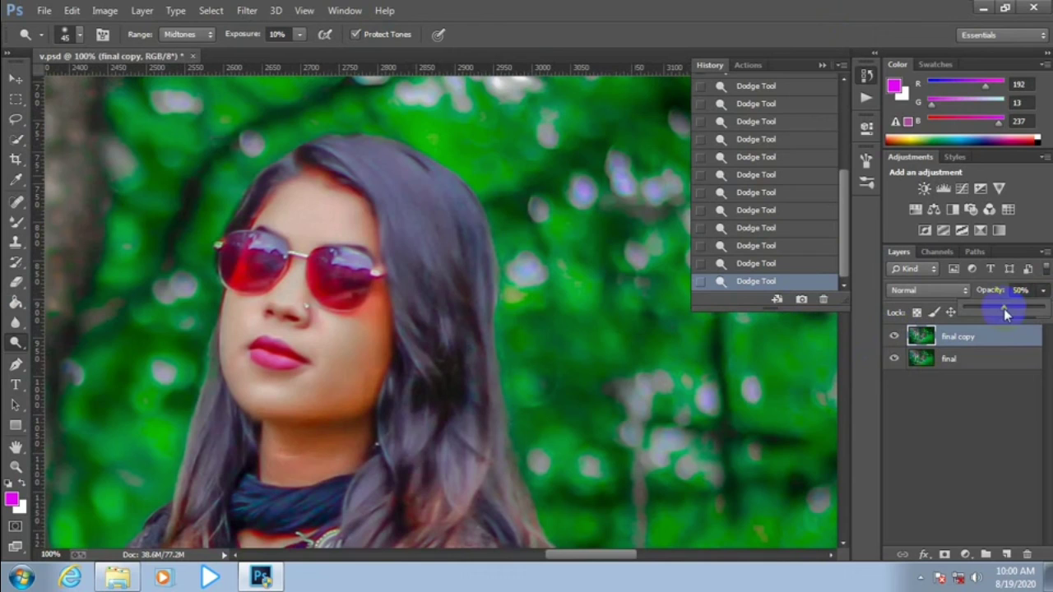
Merge the dodged copy and final layer into one final copy layer via Merge Visible.
left_click(894, 338)
left_click(895, 337)
key("ctrl+minus")
key("ctrl+minus")
key("ctrl+minus")
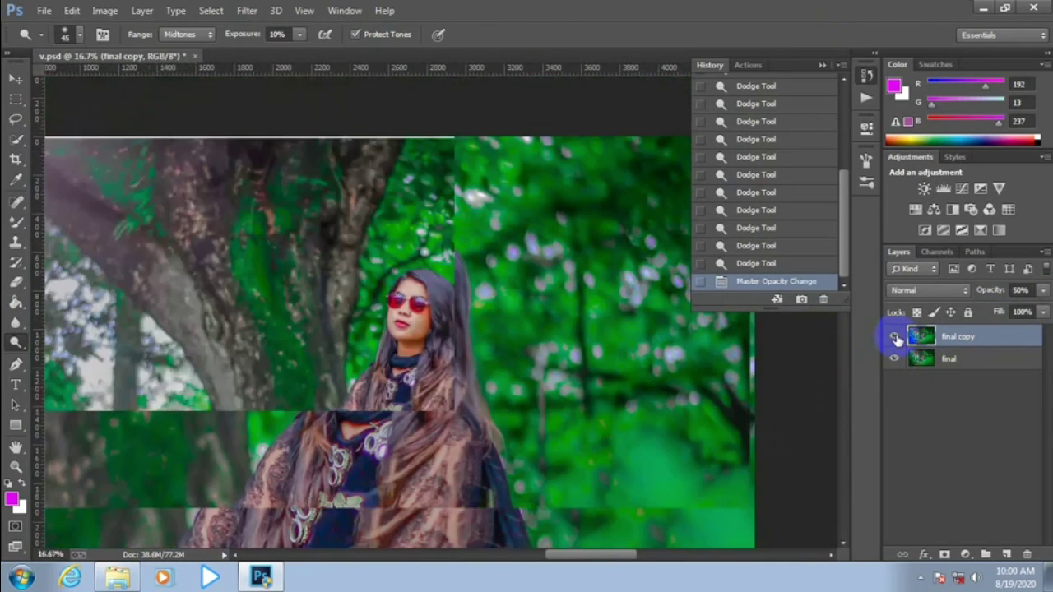
key("ctrl+minus")
key("ctrl+minus")
key("ctrl+minus")
right_click(970, 338)
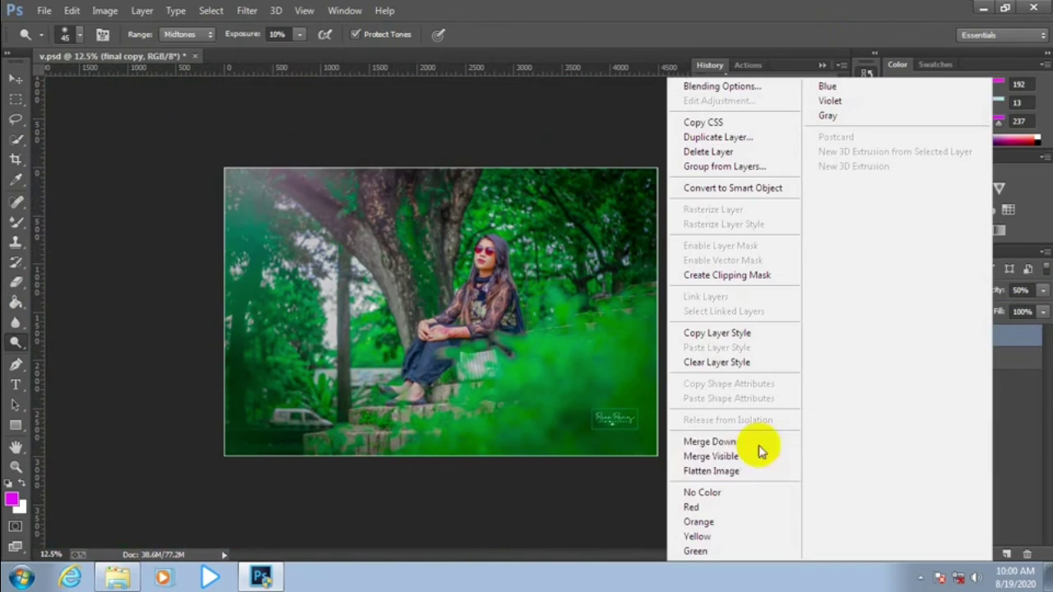
left_click(526, 117)
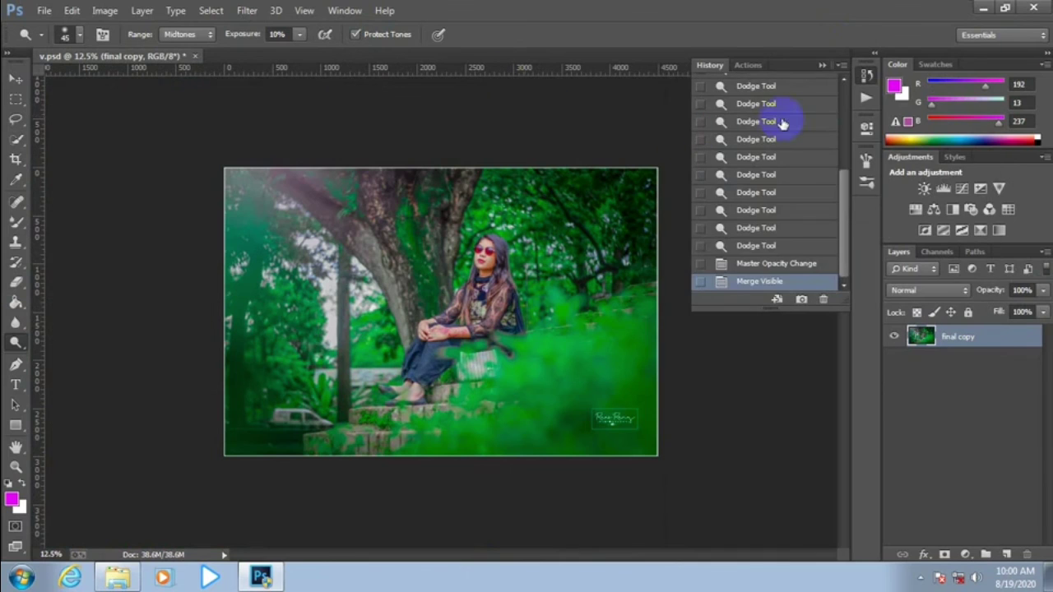
Compare the original History snapshot with the edit, ending on the Merge Visible state.
scroll(766, 104, "up", 5)
left_click(764, 86)
scroll(761, 196, "down", 5)
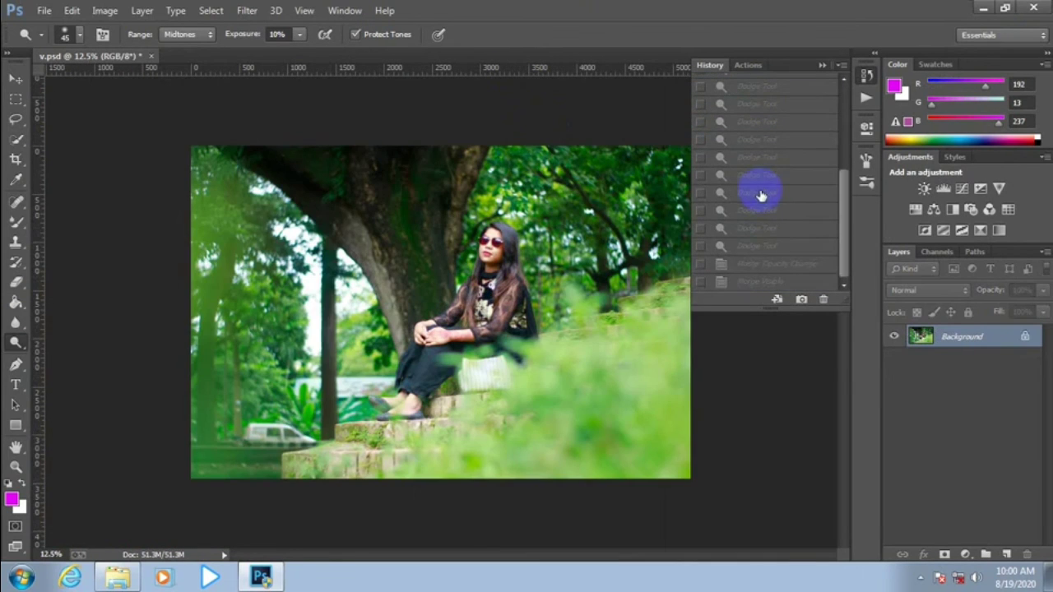
left_click(744, 285)
scroll(745, 188, "up", 5)
left_click(765, 84)
scroll(788, 140, "down", 5)
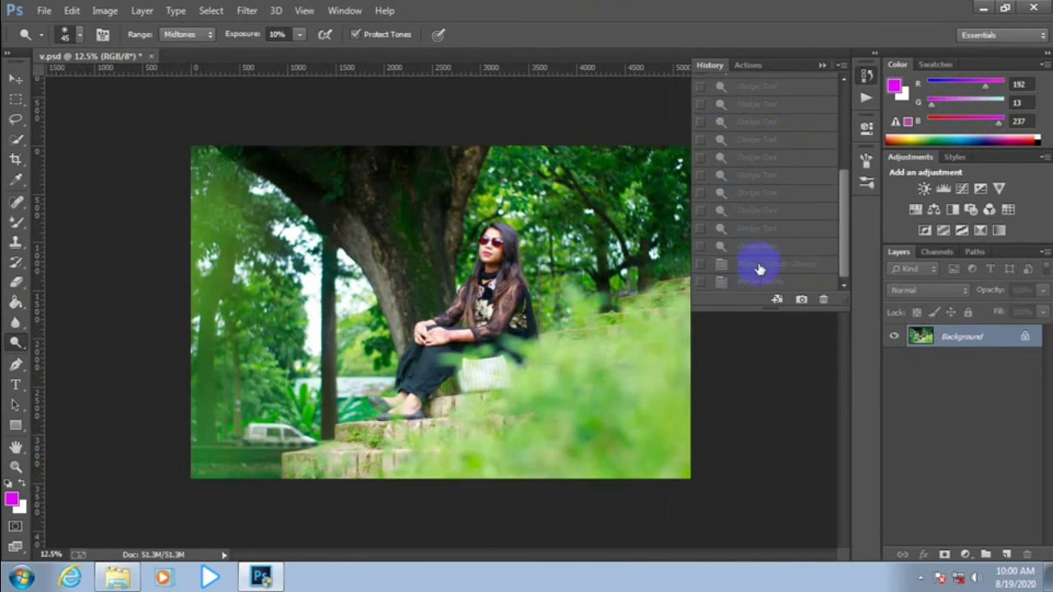
left_click(759, 281)
scroll(765, 169, "up", 5)
left_click(772, 87)
scroll(776, 123, "down", 5)
left_click(765, 279)
scroll(749, 131, "up", 5)
left_click(760, 85)
scroll(756, 164, "down", 5)
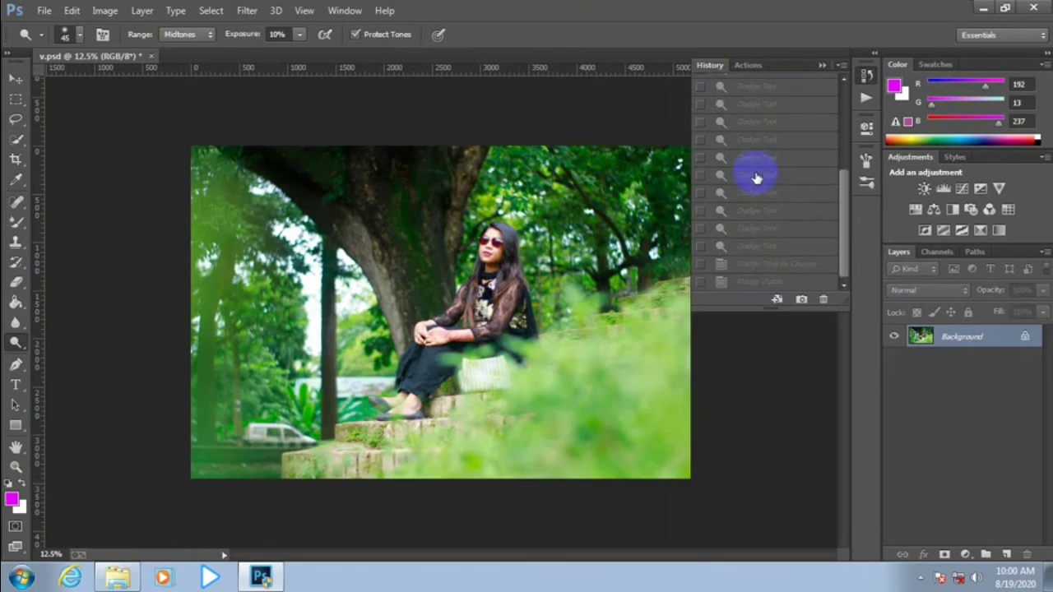
left_click(752, 282)
Save the portrait as a JPEG at Quality 12 Maximum in the WhatsApp Documents folder.
left_click(45, 10)
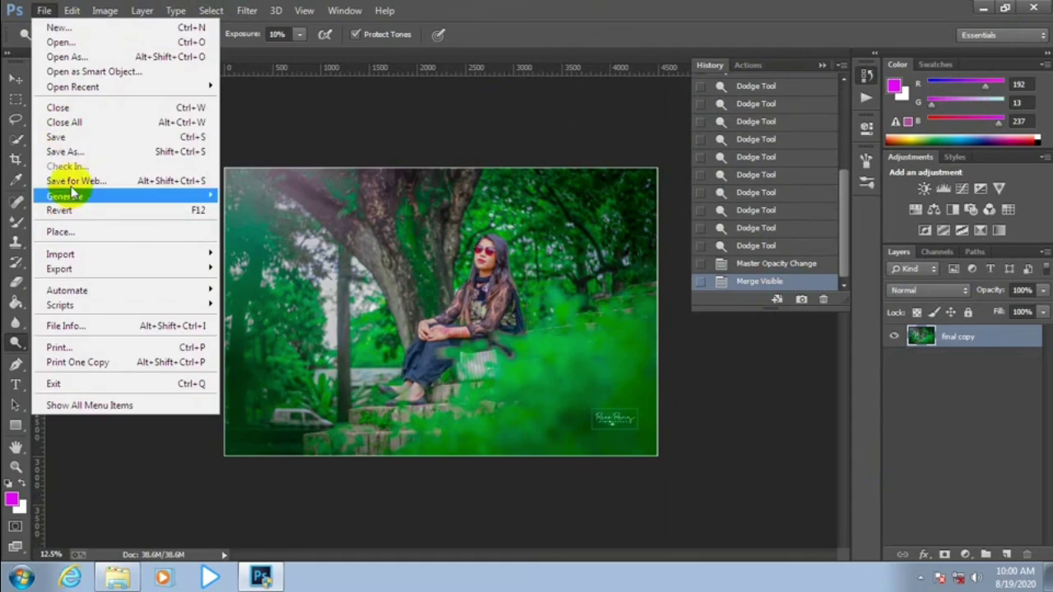
left_click(42, 161)
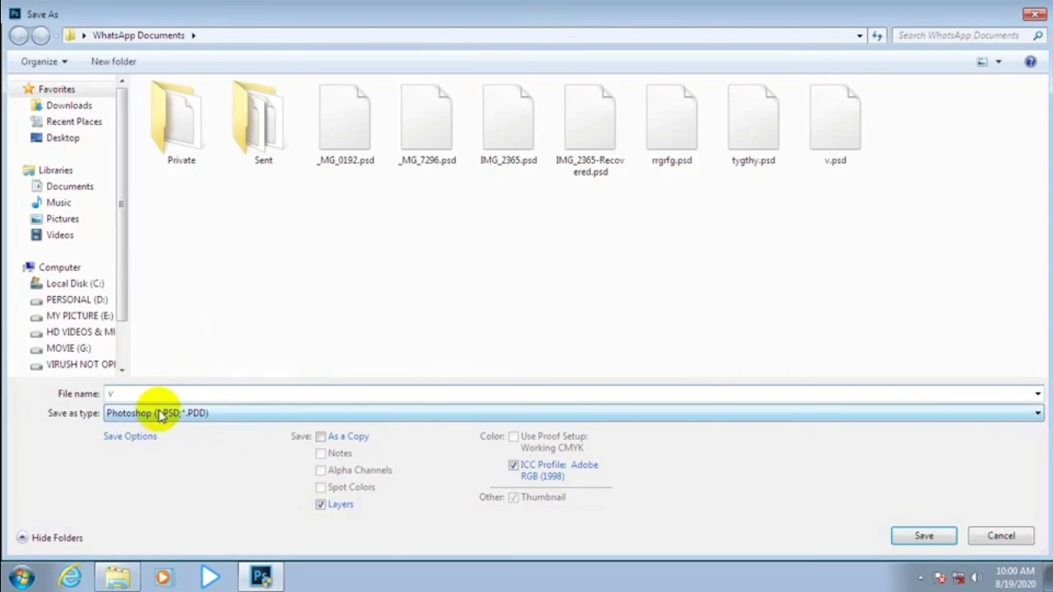
left_click(162, 414)
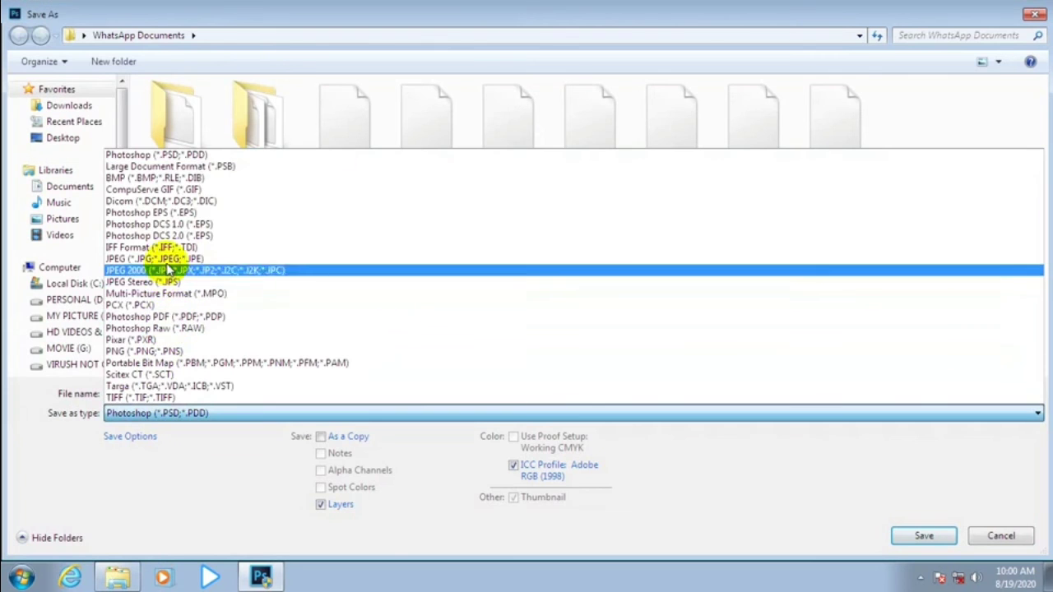
left_click(167, 271)
left_click(924, 537)
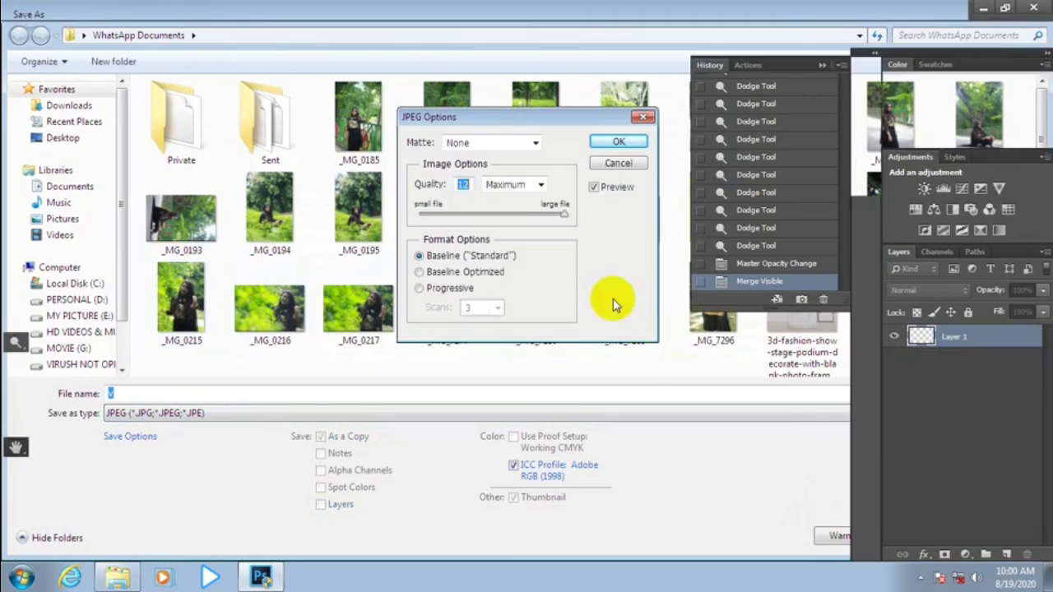
left_click(613, 145)
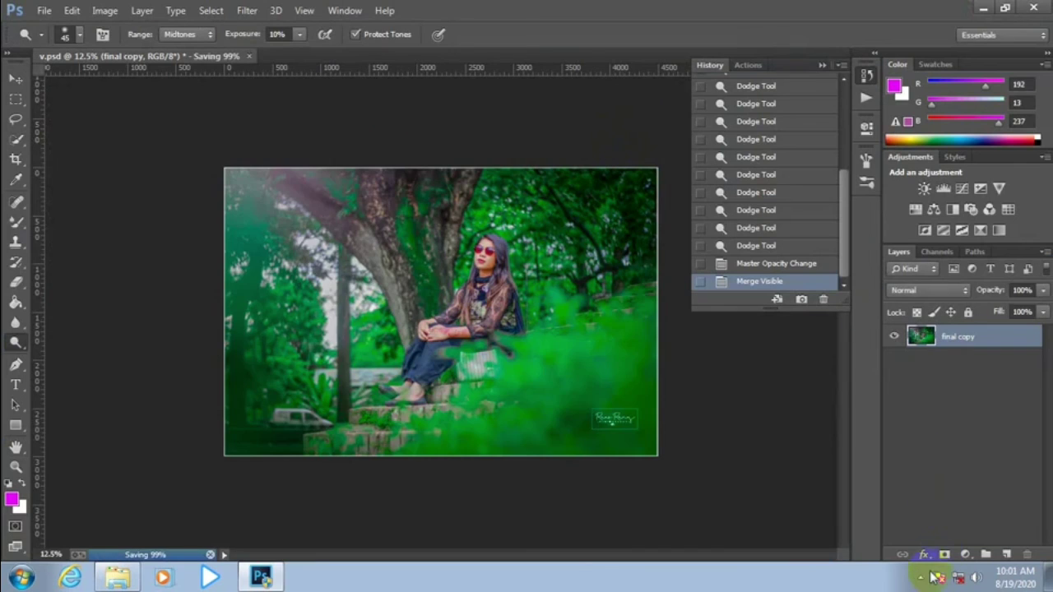